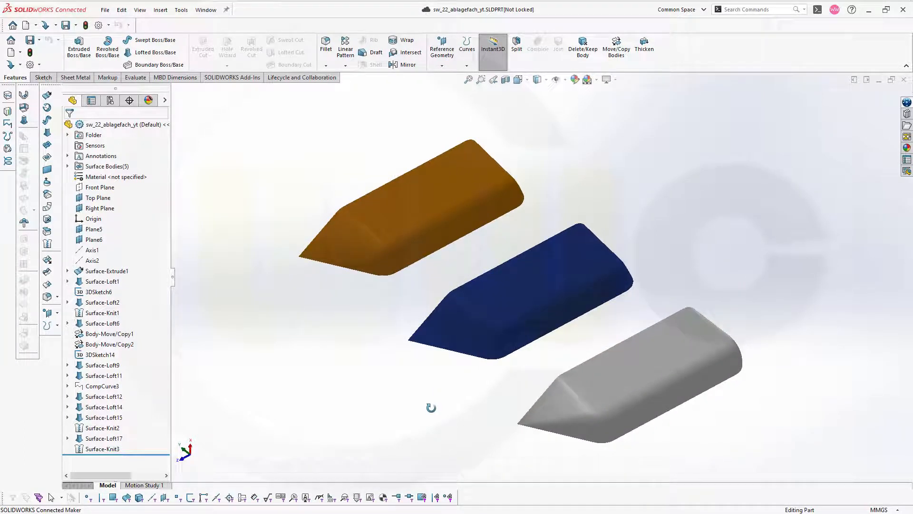
{"action": "mouse_move", "coordinate": [431, 407]}
{"action": "middle_mouse_down"}
{"action": "mouse_move", "coordinate": [426, 383]}
{"action": "mouse_move", "coordinate": [438, 371]}
{"action": "mouse_move", "coordinate": [455, 409]}
{"action": "mouse_move", "coordinate": [481, 416]}
{"action": "mouse_move", "coordinate": [431, 395]}
{"action": "middle_mouse_up"}
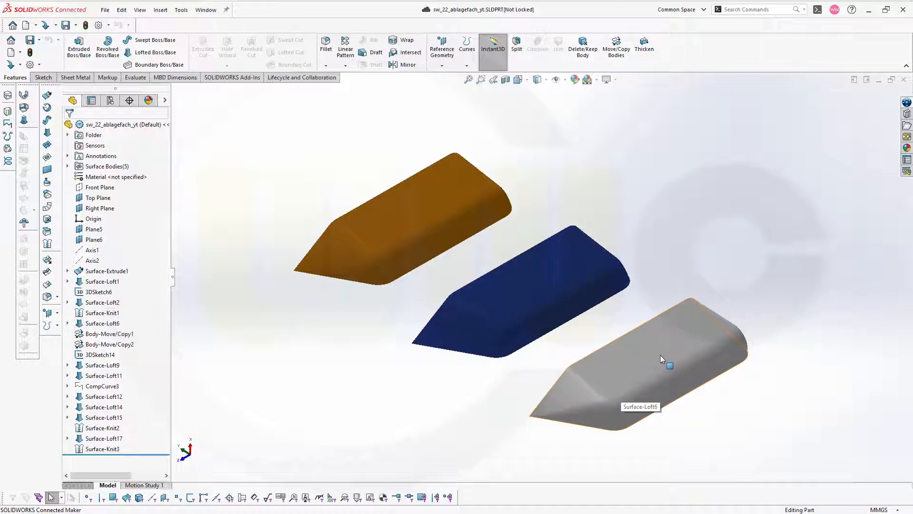
{"action": "middle_click_drag", "start_coordinate": [456, 420], "coordinate": [430, 355]}
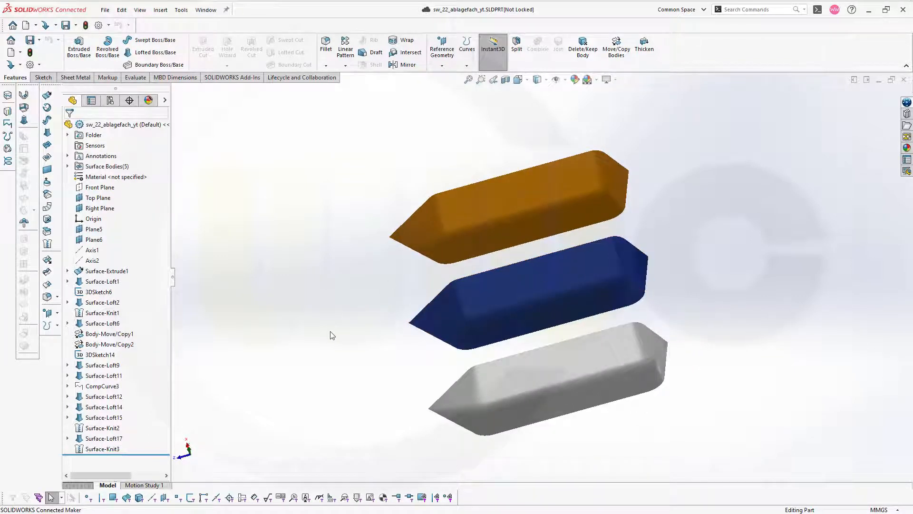
{"action": "middle_click_drag", "start_coordinate": [330, 333], "coordinate": [379, 342]}
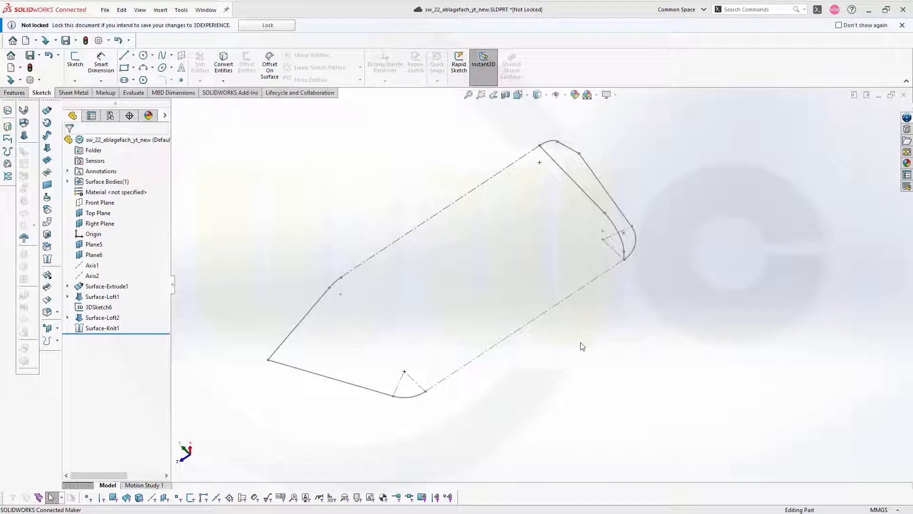
Create a sketch on Plane5 and convert the rear end profile's long line, arc and short line into it.
{"action": "mouse_move", "coordinate": [582, 345]}
{"action": "middle_mouse_down"}
{"action": "mouse_move", "coordinate": [615, 353]}
{"action": "mouse_move", "coordinate": [601, 358]}
{"action": "mouse_move", "coordinate": [546, 269]}
{"action": "mouse_move", "coordinate": [568, 335]}
{"action": "mouse_move", "coordinate": [603, 379]}
{"action": "mouse_move", "coordinate": [580, 387]}
{"action": "mouse_move", "coordinate": [559, 361]}
{"action": "mouse_move", "coordinate": [566, 298]}
{"action": "mouse_move", "coordinate": [585, 330]}
{"action": "mouse_move", "coordinate": [576, 330]}
{"action": "middle_mouse_up"}
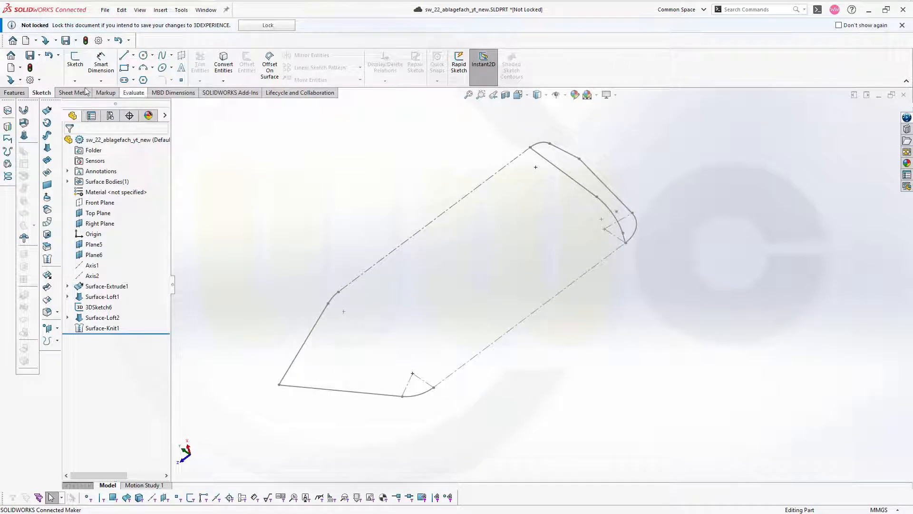
{"action": "left_click", "coordinate": [80, 59]}
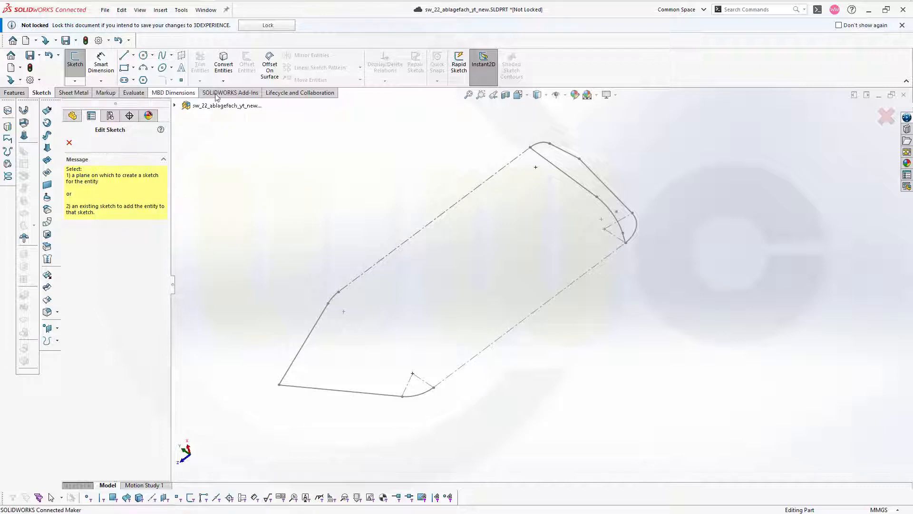
{"action": "left_click", "coordinate": [175, 106]}
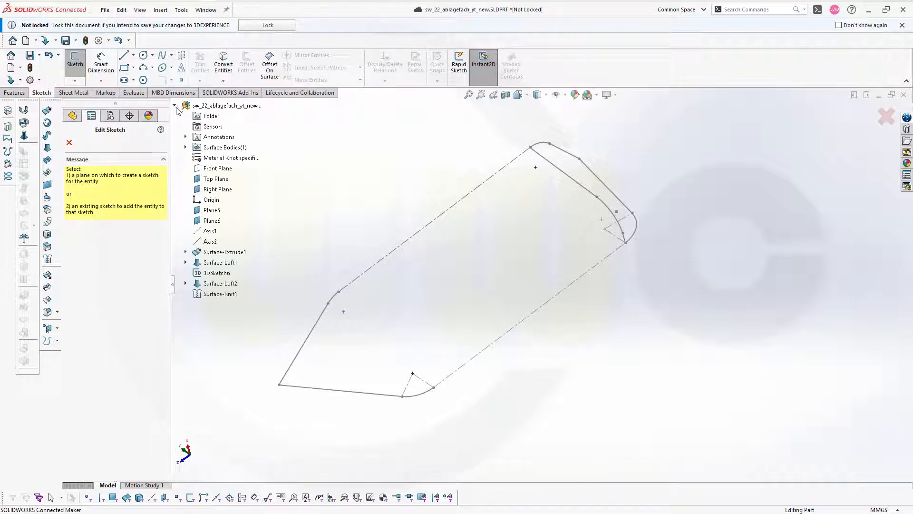
{"action": "left_click", "coordinate": [212, 211]}
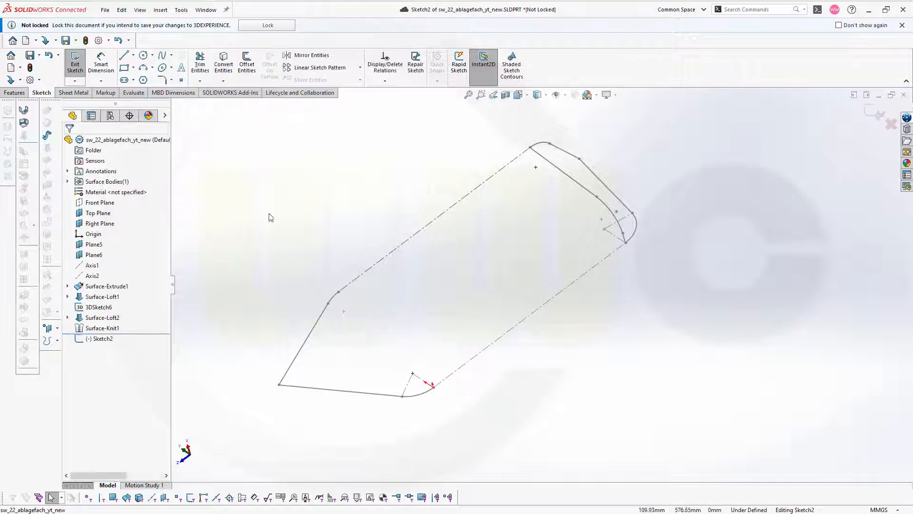
{"action": "middle_click_drag", "start_coordinate": [625, 352], "coordinate": [648, 321]}
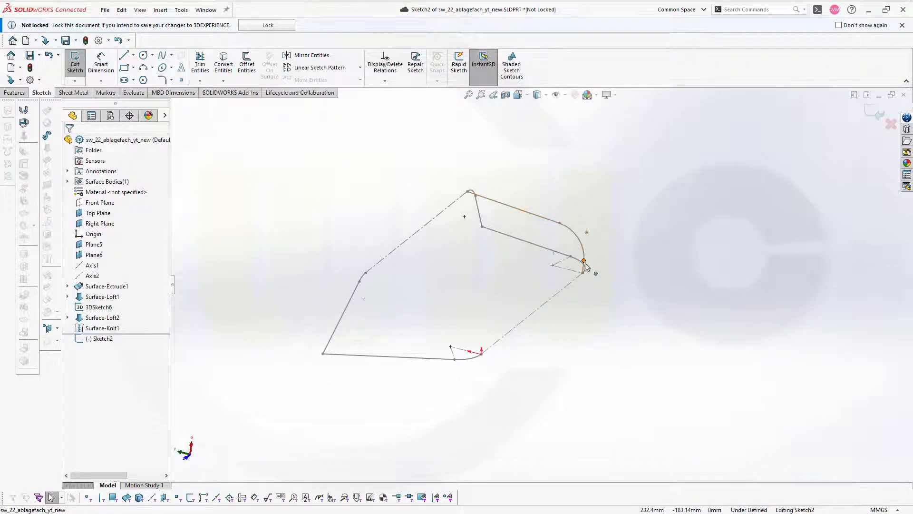
{"action": "left_click", "coordinate": [225, 60]}
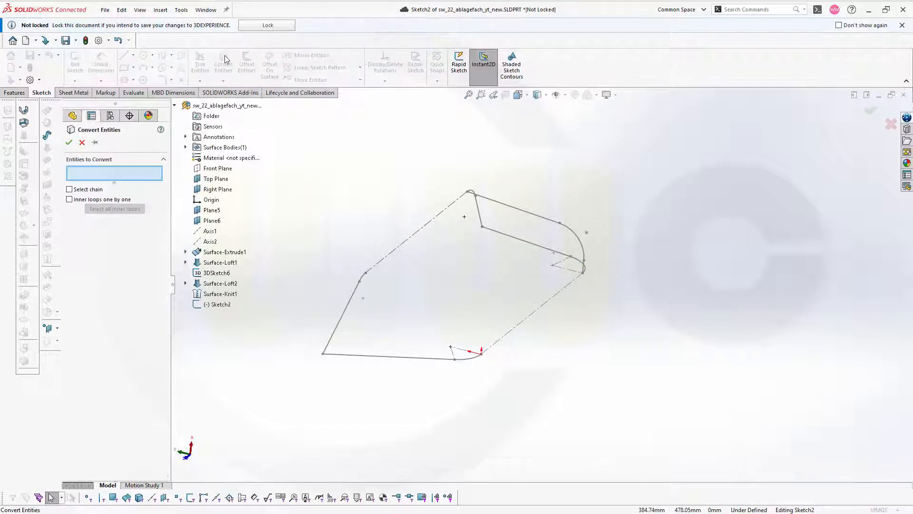
{"action": "left_click", "coordinate": [514, 211]}
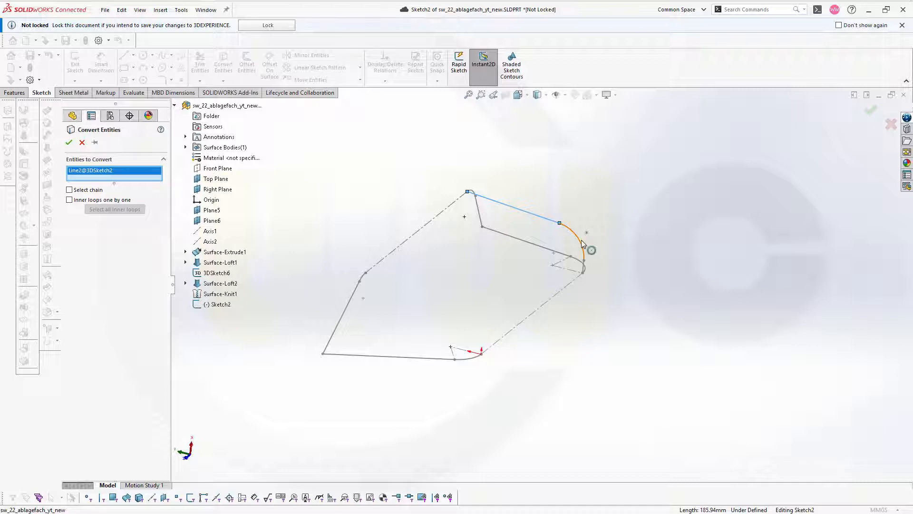
{"action": "left_click", "coordinate": [584, 245]}
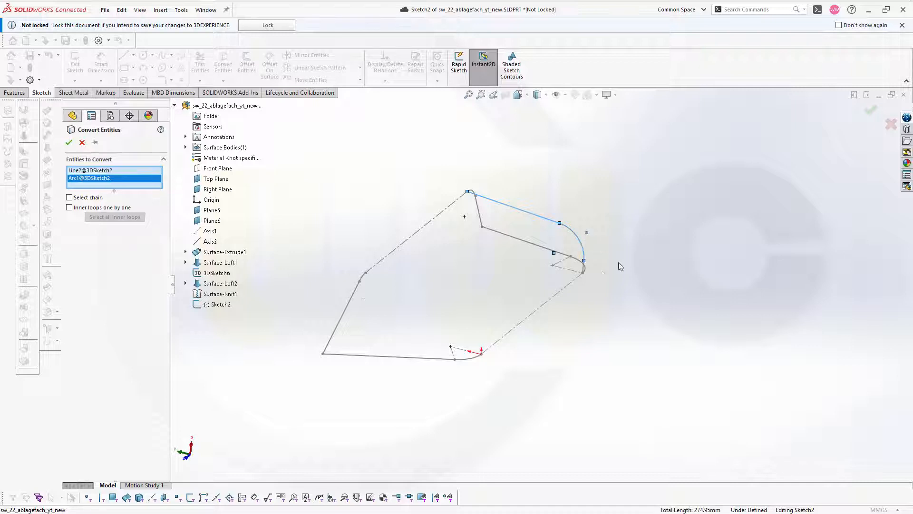
{"action": "left_click", "coordinate": [584, 267]}
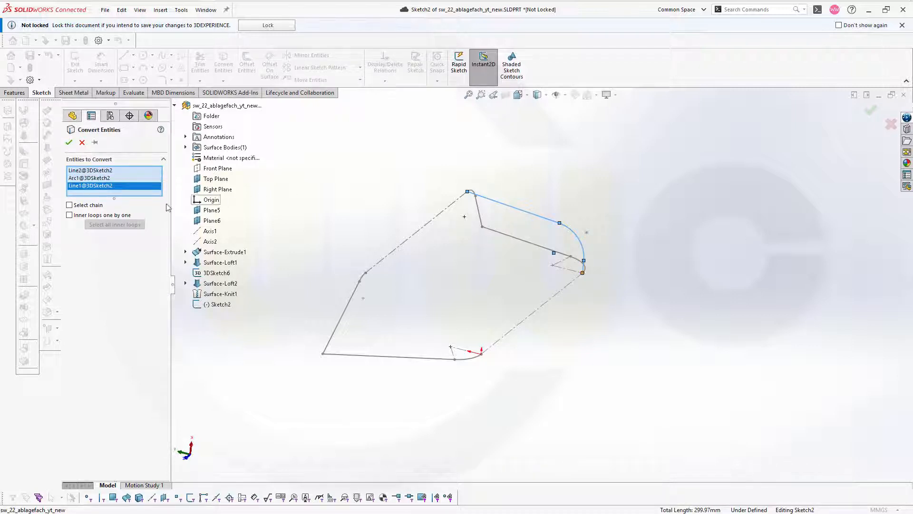
{"action": "left_click", "coordinate": [70, 143]}
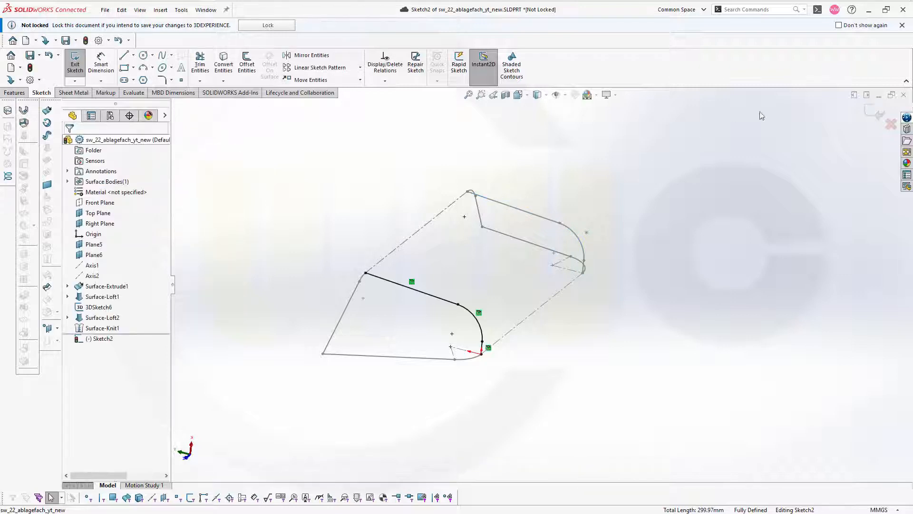
{"action": "left_click", "coordinate": [874, 117]}
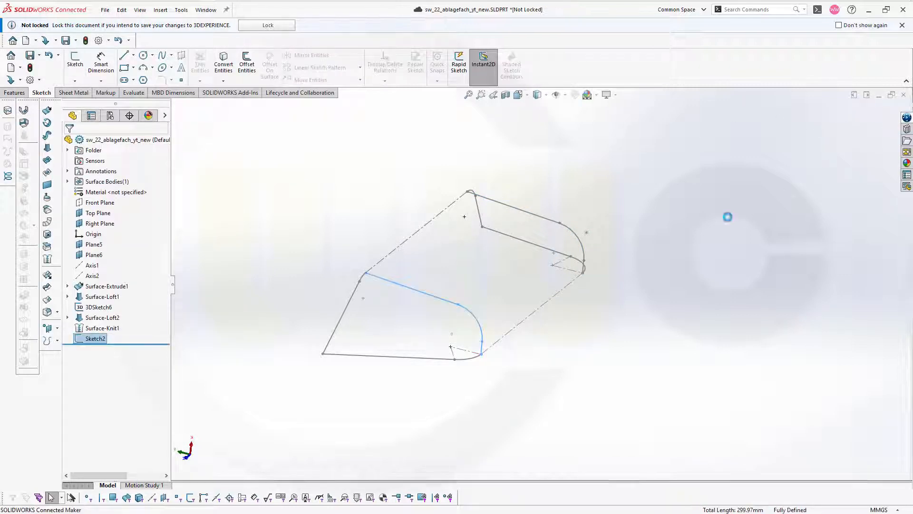
{"action": "middle_click_drag", "start_coordinate": [692, 233], "coordinate": [676, 256]}
{"action": "left_click", "coordinate": [676, 256]}
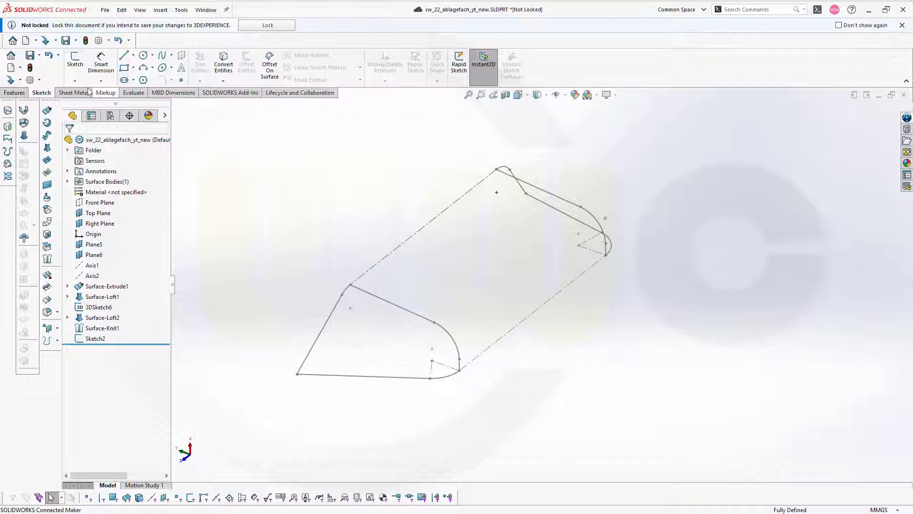
Create a 3D sketch and convert the two long dash-dotted lines that join the front and rear end profiles.
{"action": "left_click", "coordinate": [74, 81]}
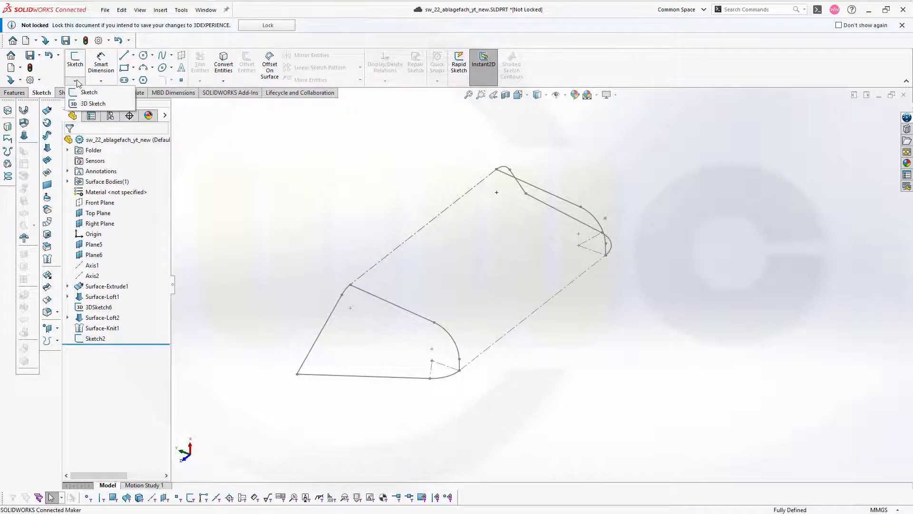
{"action": "left_click", "coordinate": [91, 103]}
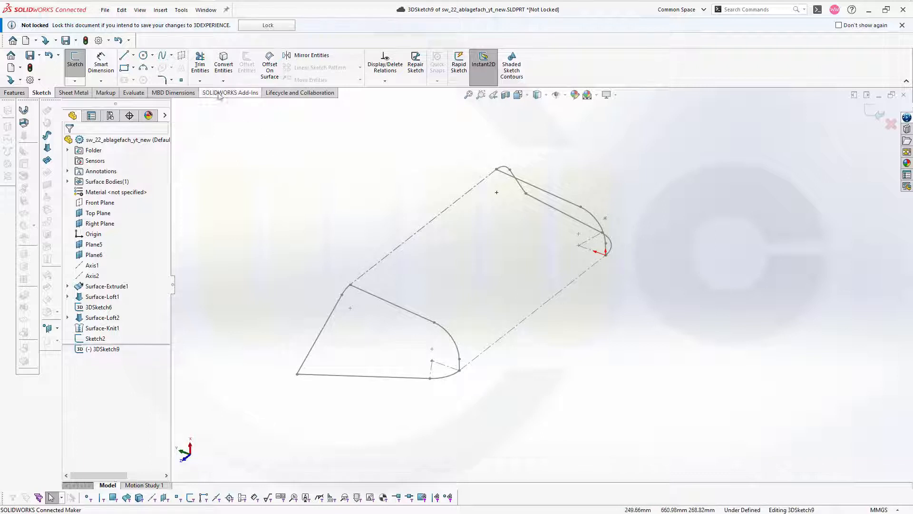
{"action": "left_click", "coordinate": [224, 66]}
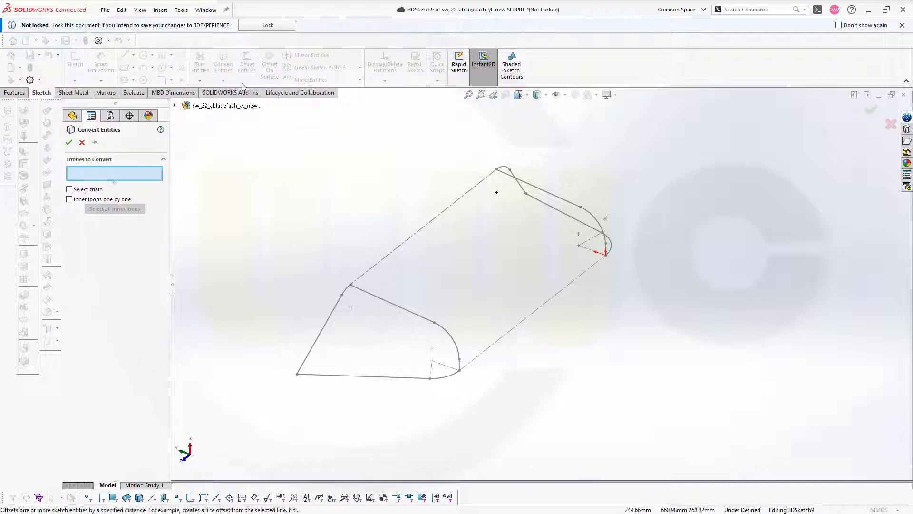
{"action": "left_click", "coordinate": [395, 254]}
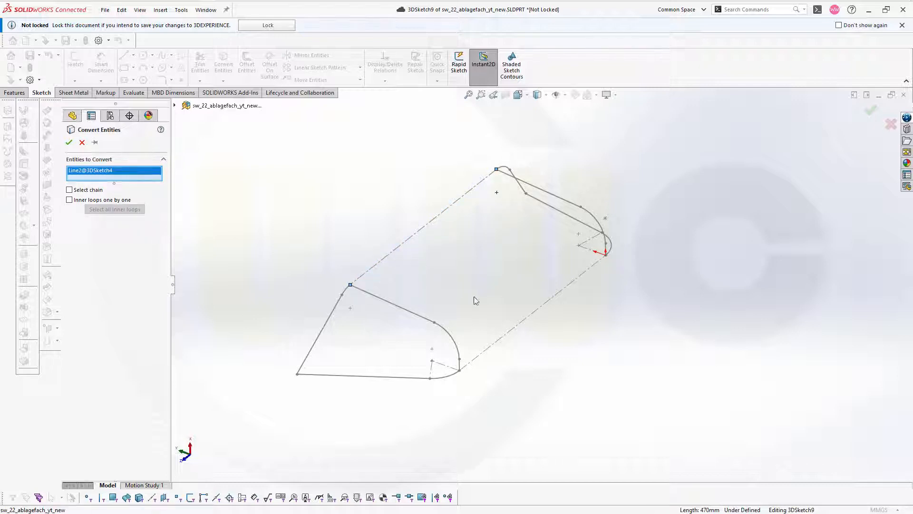
{"action": "left_click", "coordinate": [505, 337]}
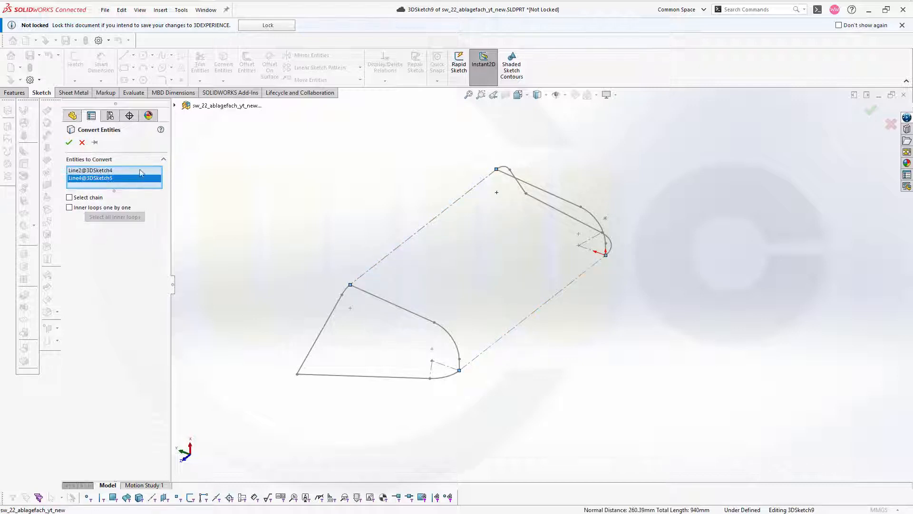
{"action": "left_click", "coordinate": [69, 142]}
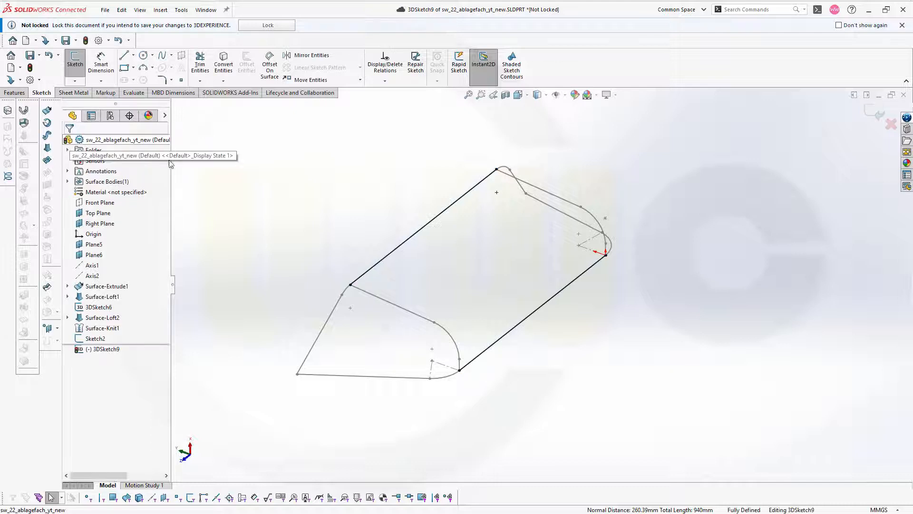
{"action": "middle_click_drag", "start_coordinate": [372, 209], "coordinate": [377, 200]}
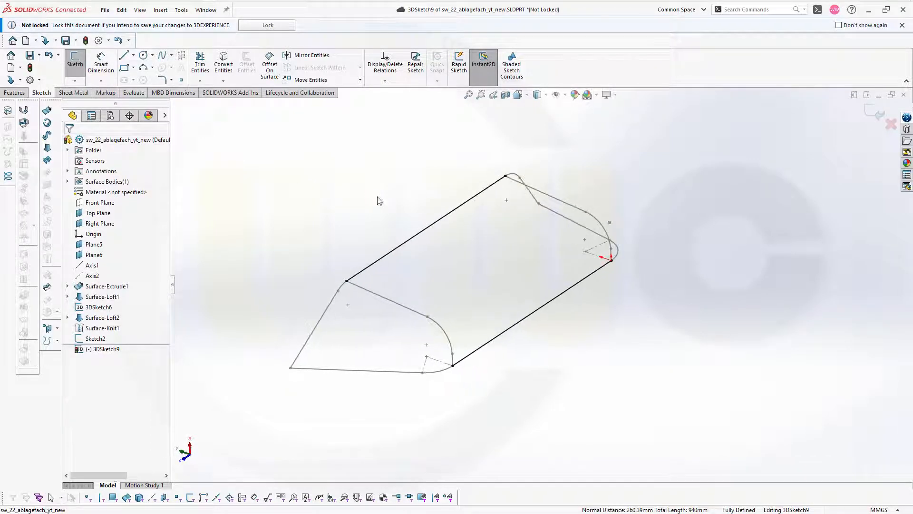
{"action": "left_click", "coordinate": [876, 116]}
{"action": "middle_click_drag", "start_coordinate": [736, 229], "coordinate": [718, 241]}
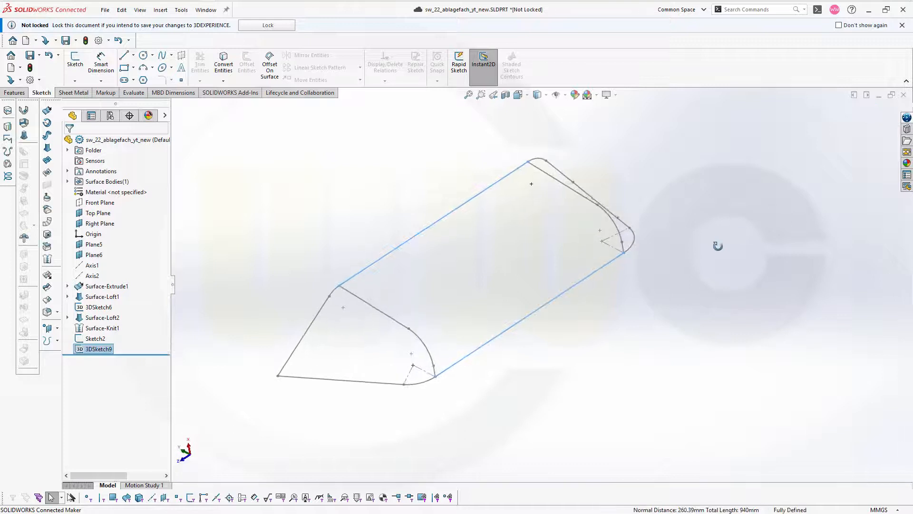
{"action": "left_click", "coordinate": [718, 241]}
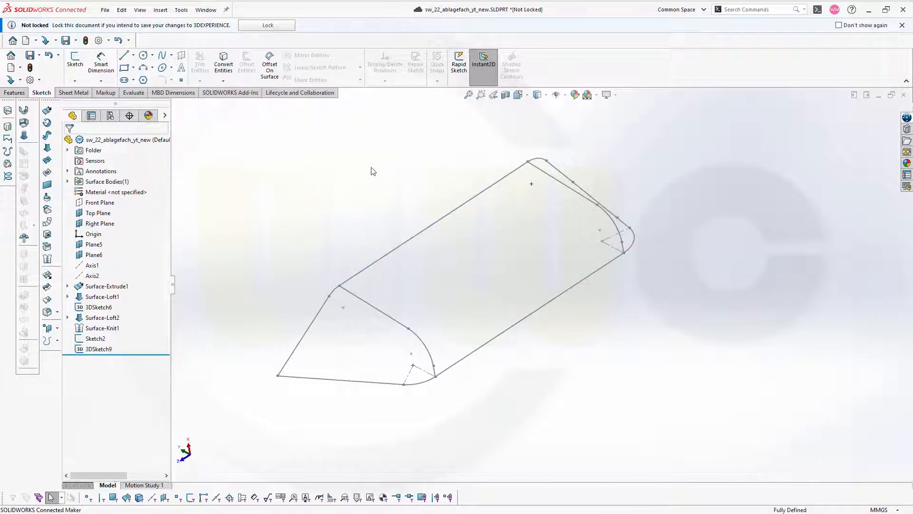
Start a Surface-Loft and set the lower chain of front line, corner arc, long edge, rear arc and rear line as an open-group profile.
{"action": "left_click", "coordinate": [47, 147]}
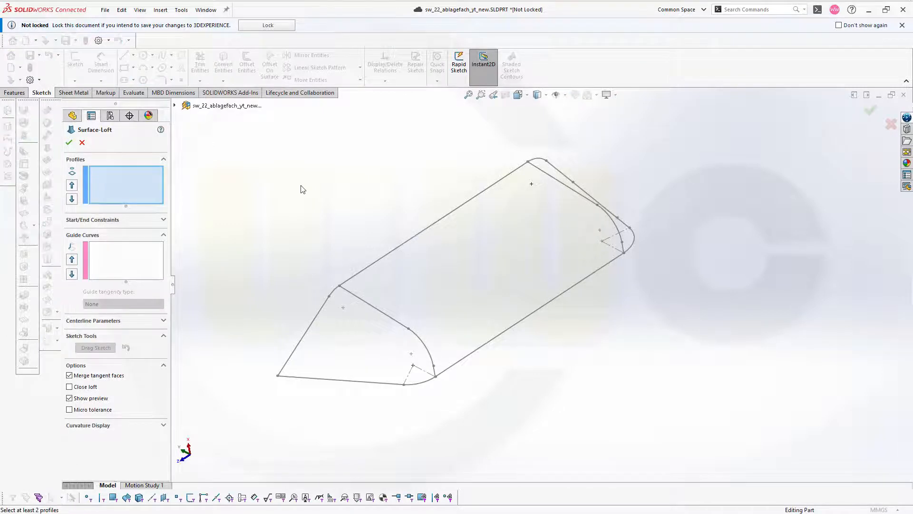
{"action": "right_click", "coordinate": [300, 218]}
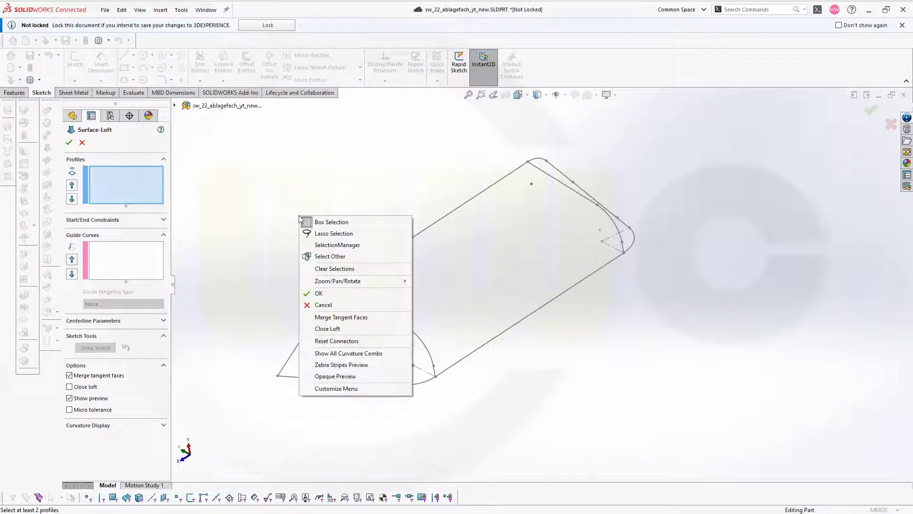
{"action": "left_click", "coordinate": [342, 244]}
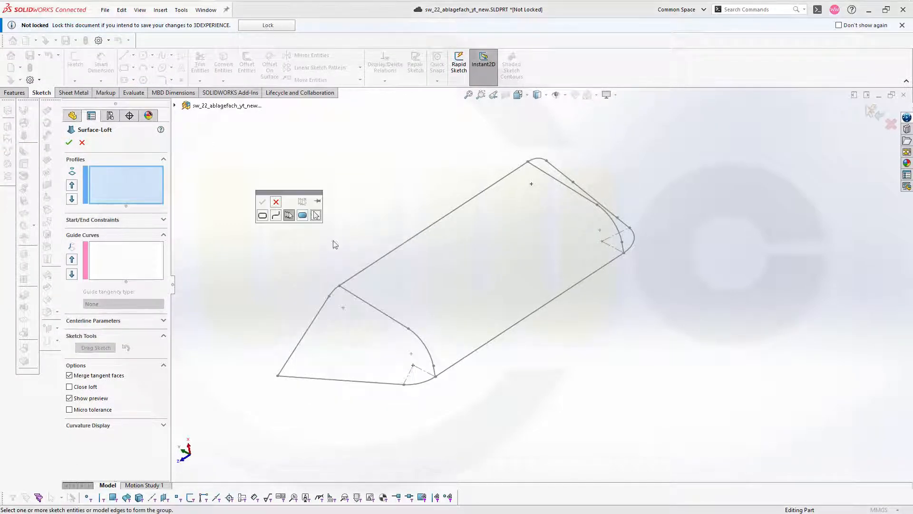
{"action": "left_click", "coordinate": [292, 217]}
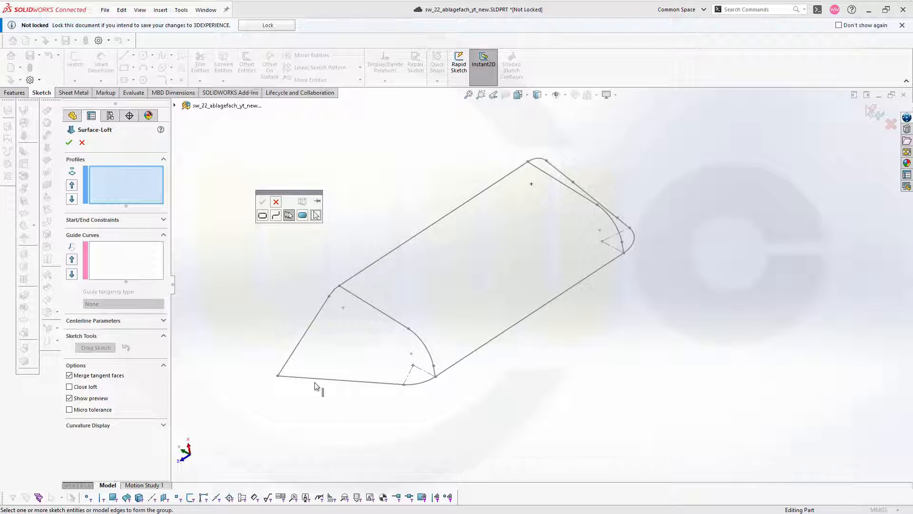
{"action": "left_click", "coordinate": [360, 384]}
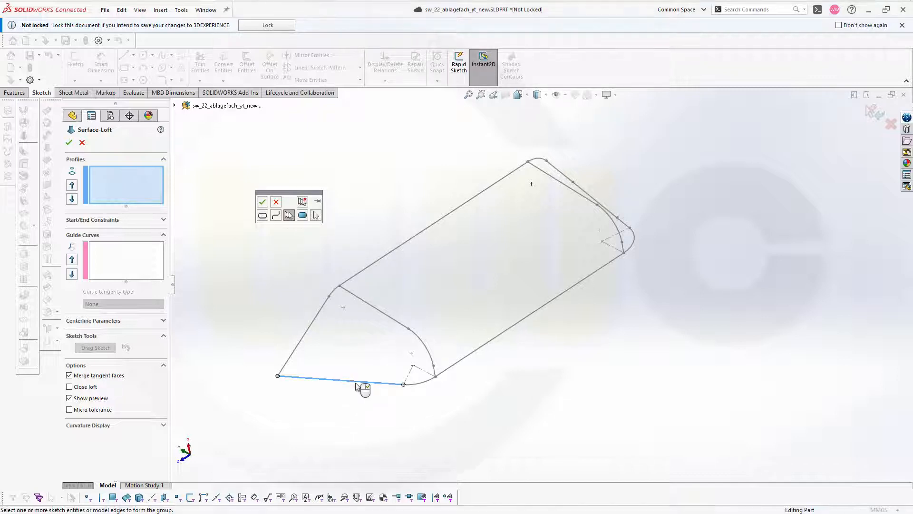
{"action": "left_click", "coordinate": [420, 384]}
{"action": "left_click", "coordinate": [480, 352]}
{"action": "left_click", "coordinate": [634, 245]}
{"action": "left_click", "coordinate": [262, 201]}
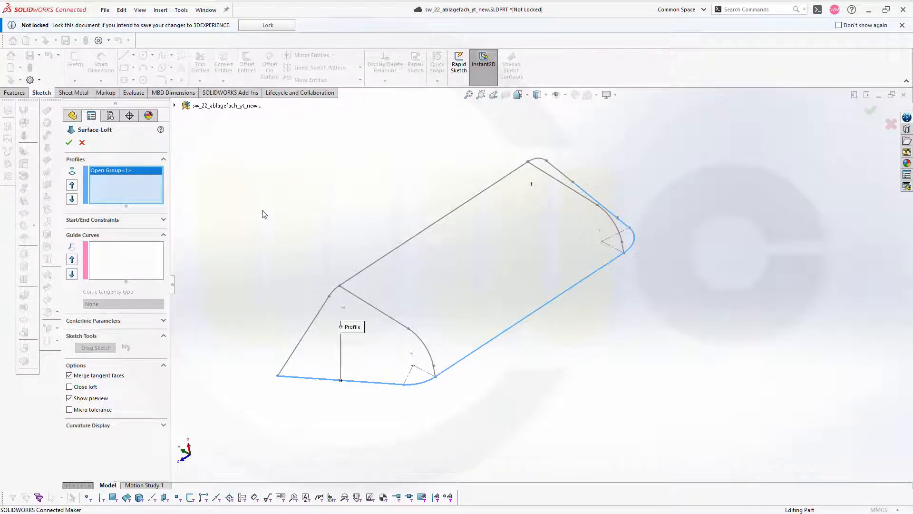
Add the upper chain of front line, corner arc, long edge, rear arc and rear line as the loft's second open-group profile.
{"action": "right_click", "coordinate": [269, 215]}
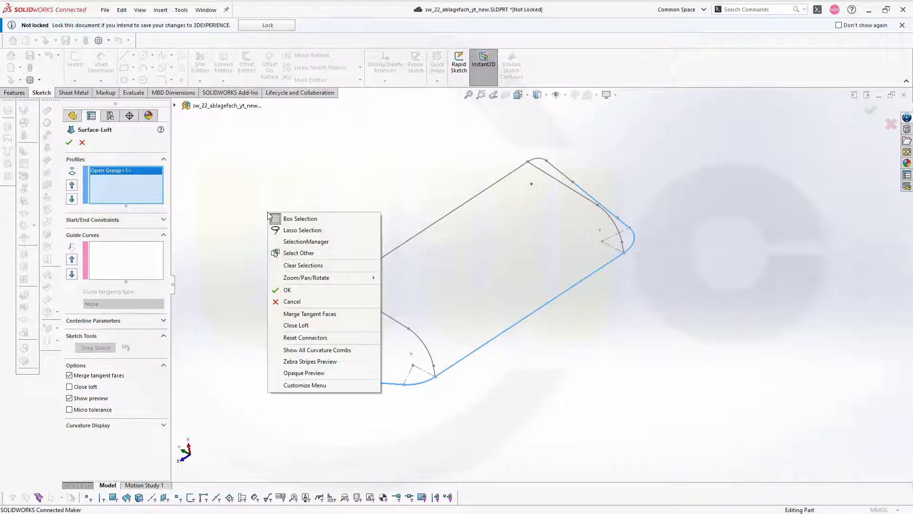
{"action": "left_click", "coordinate": [291, 245]}
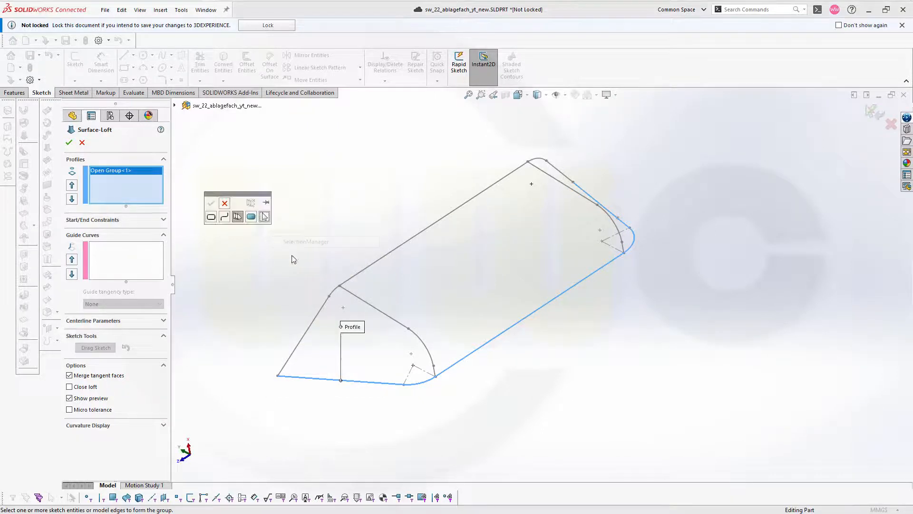
{"action": "left_click", "coordinate": [304, 340]}
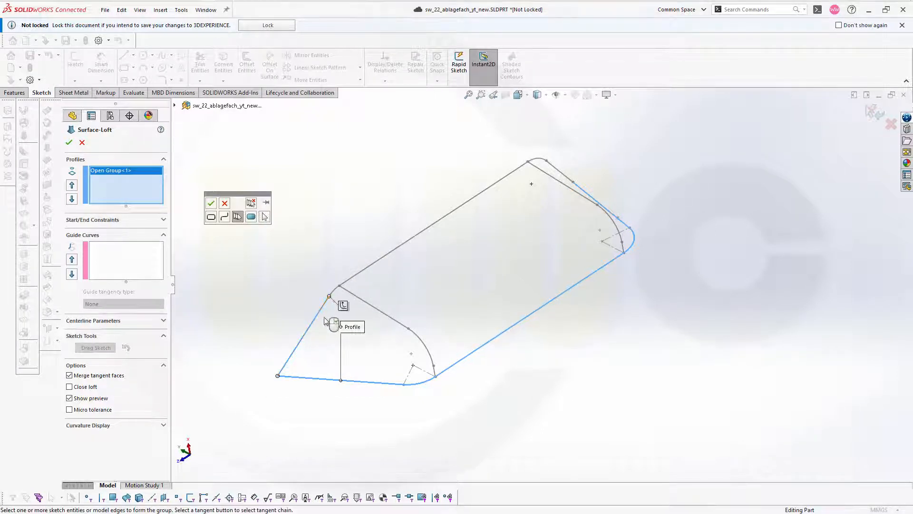
{"action": "left_click", "coordinate": [335, 290]}
{"action": "left_click", "coordinate": [365, 273]}
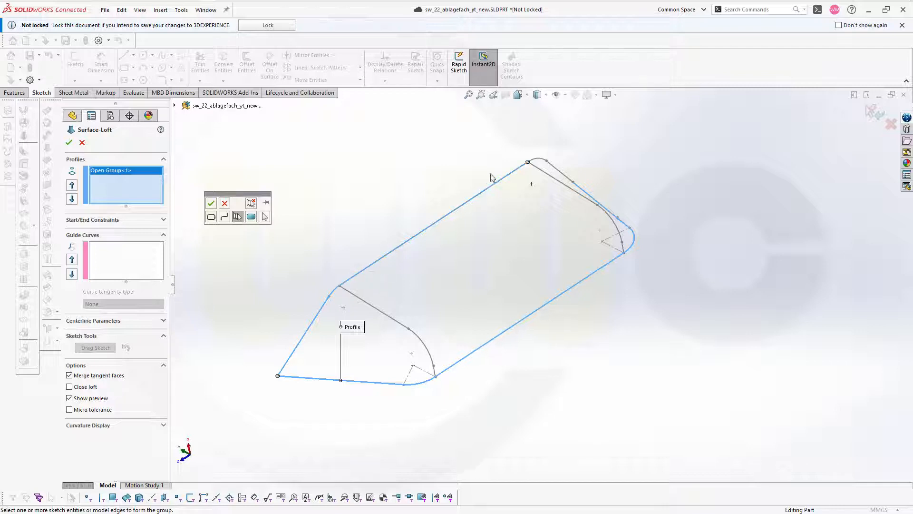
{"action": "left_click", "coordinate": [537, 162]}
{"action": "middle_click_drag", "start_coordinate": [606, 158], "coordinate": [603, 198]}
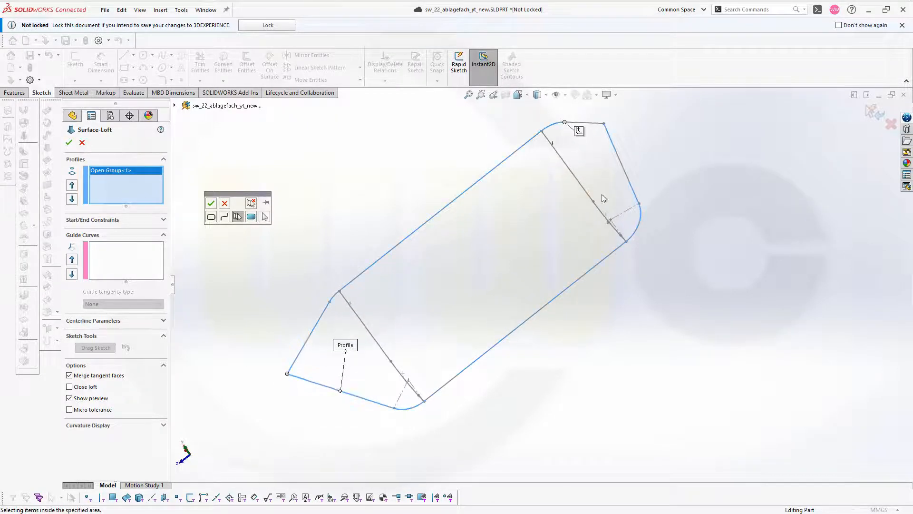
{"action": "left_click", "coordinate": [585, 125]}
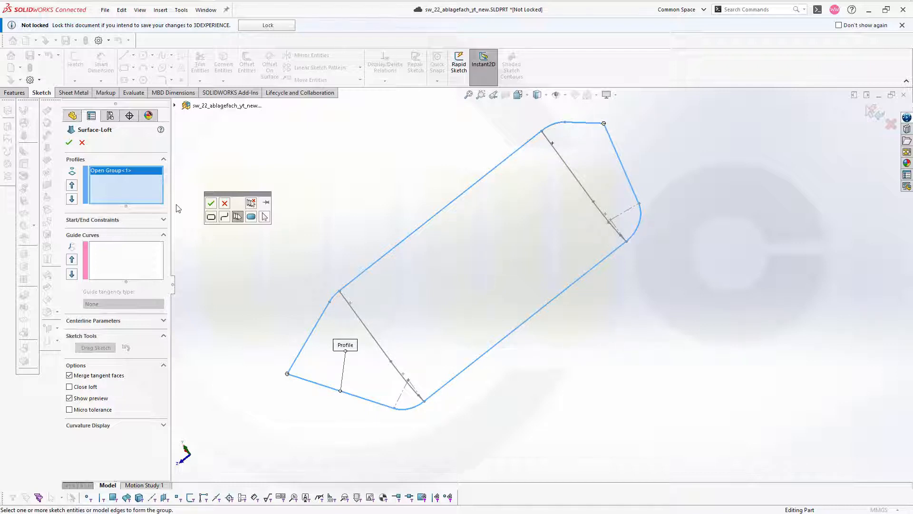
{"action": "left_click", "coordinate": [214, 206]}
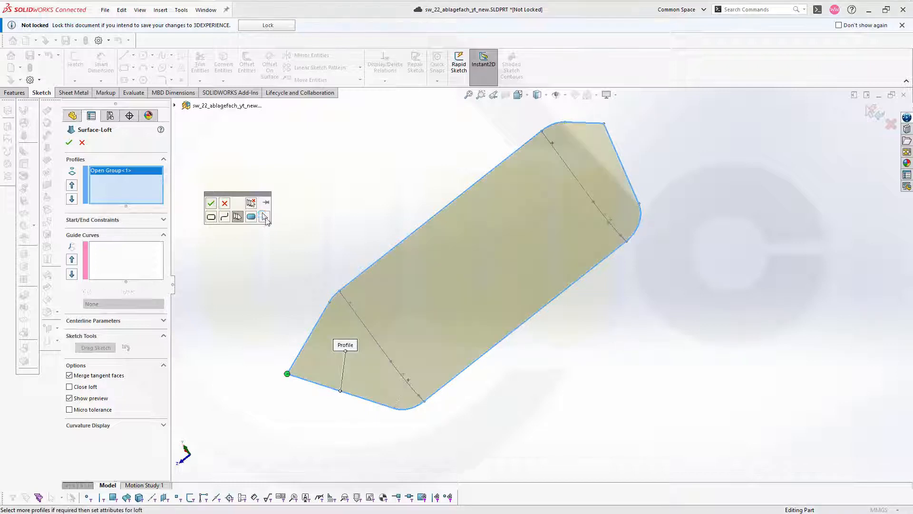
{"action": "middle_click_drag", "start_coordinate": [356, 184], "coordinate": [349, 147]}
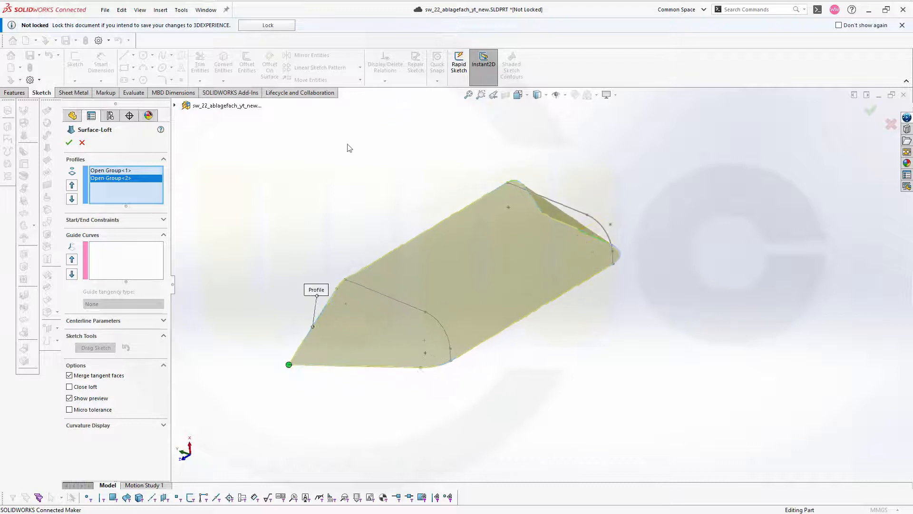
Set the front profile's long line, arc and short line as the loft's first open-group guide curve.
{"action": "left_click", "coordinate": [119, 253]}
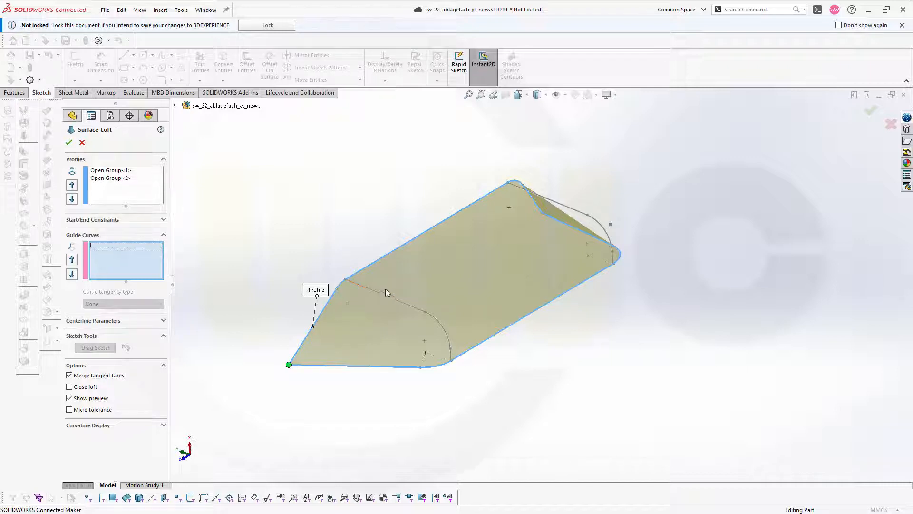
{"action": "right_click", "coordinate": [295, 232]}
{"action": "left_click", "coordinate": [333, 261]}
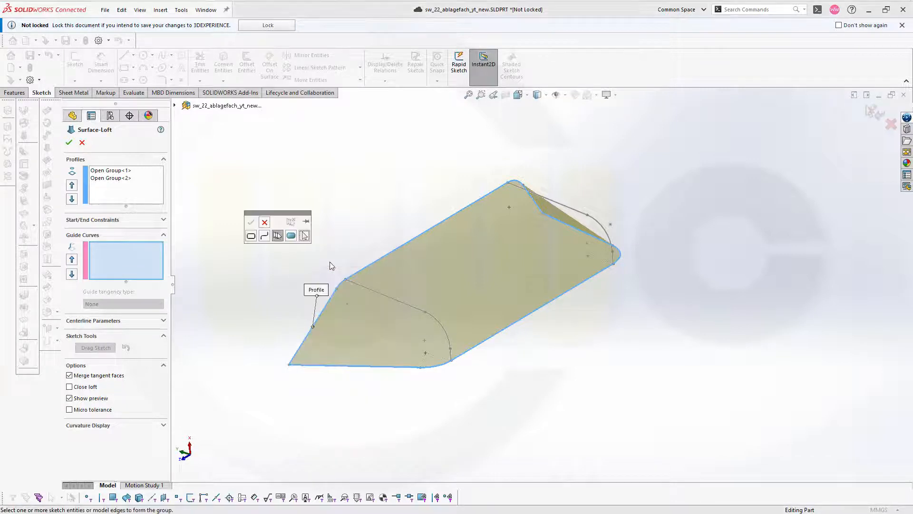
{"action": "left_click", "coordinate": [378, 295]}
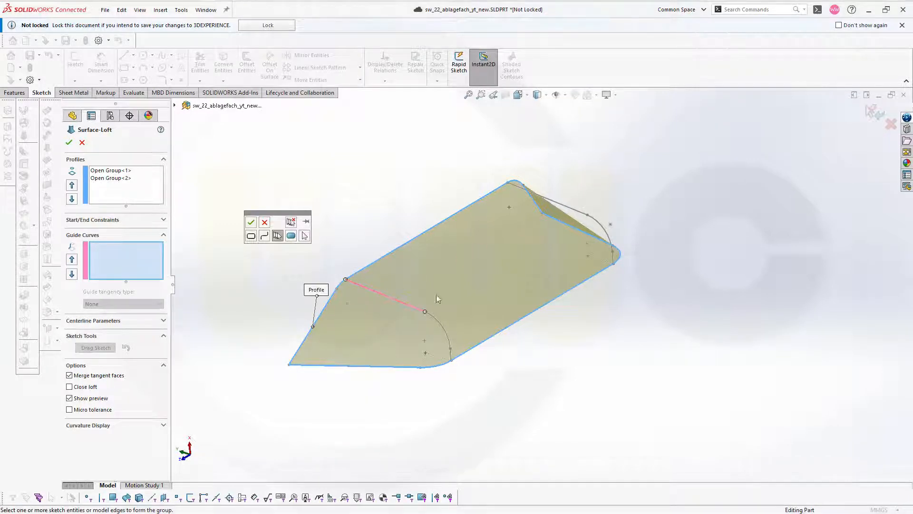
{"action": "left_click", "coordinate": [445, 336]}
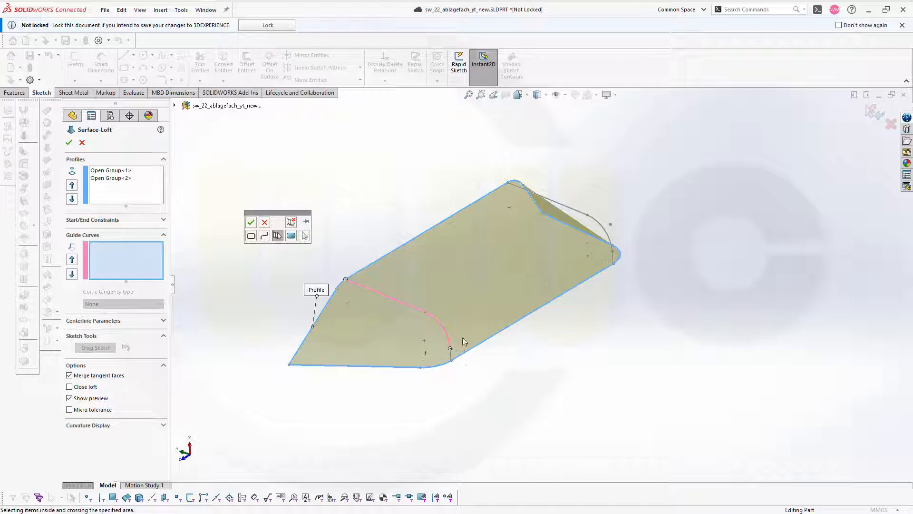
{"action": "left_click", "coordinate": [451, 360]}
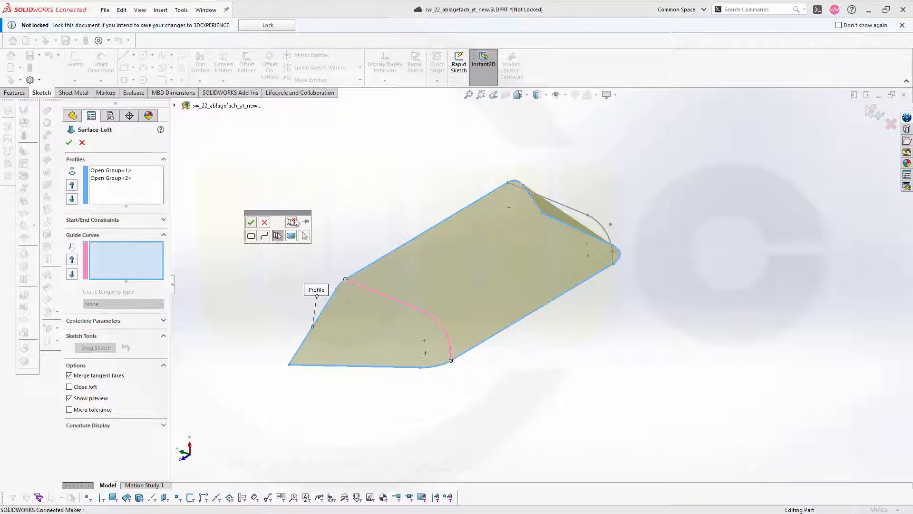
{"action": "left_click", "coordinate": [251, 223]}
Add the rear profile's long line, arc and short line as the second open-group guide curve and create the loft.
{"action": "middle_click_drag", "start_coordinate": [345, 206], "coordinate": [326, 186]}
{"action": "right_click", "coordinate": [303, 191]}
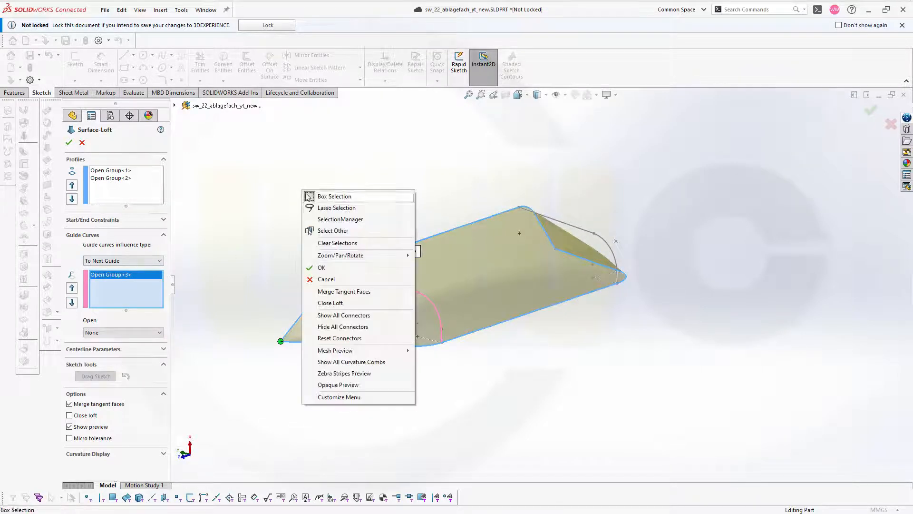
{"action": "left_click", "coordinate": [338, 220]}
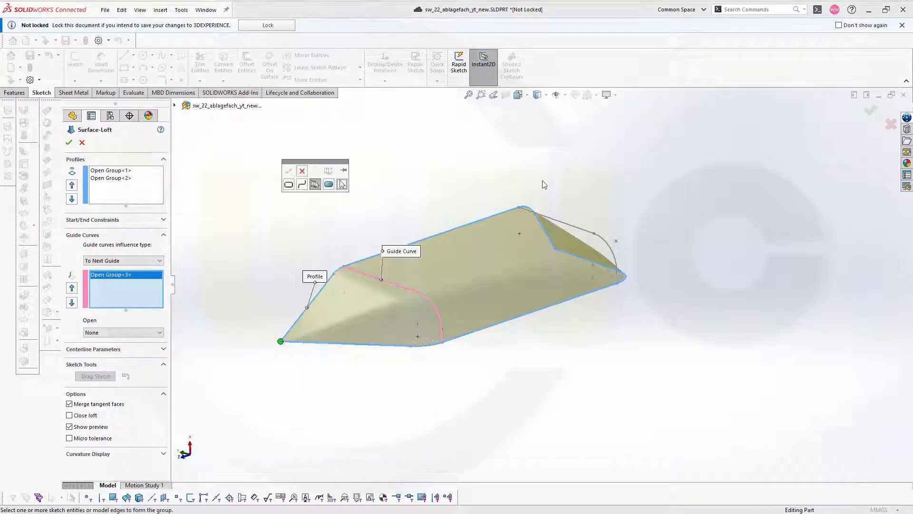
{"action": "left_click", "coordinate": [570, 228]}
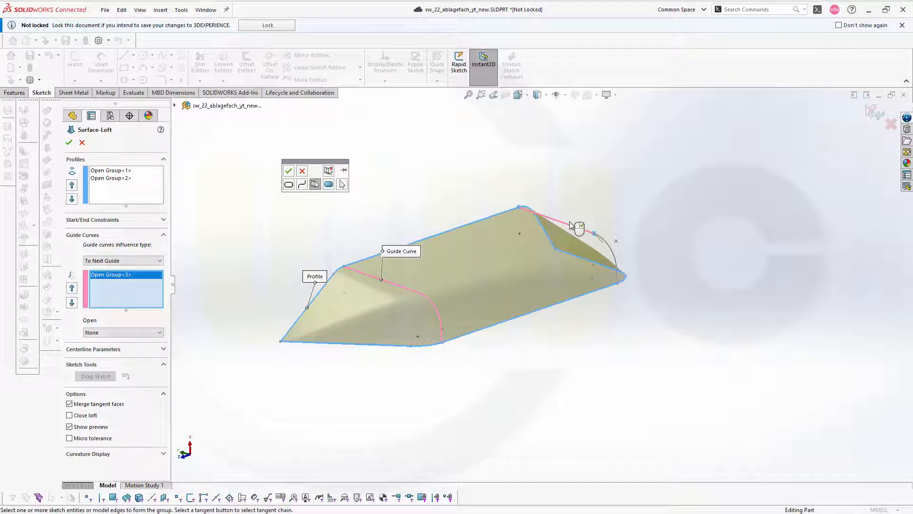
{"action": "left_click", "coordinate": [616, 259]}
{"action": "scroll", "coordinate": [628, 288], "scroll_direction": "down", "scroll_amount": 3}
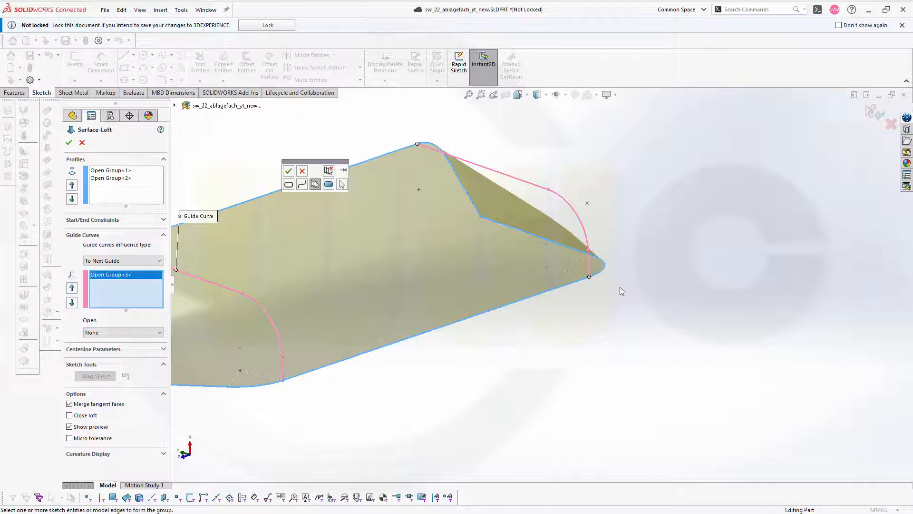
{"action": "scroll", "coordinate": [620, 287], "scroll_direction": "up", "scroll_amount": 3}
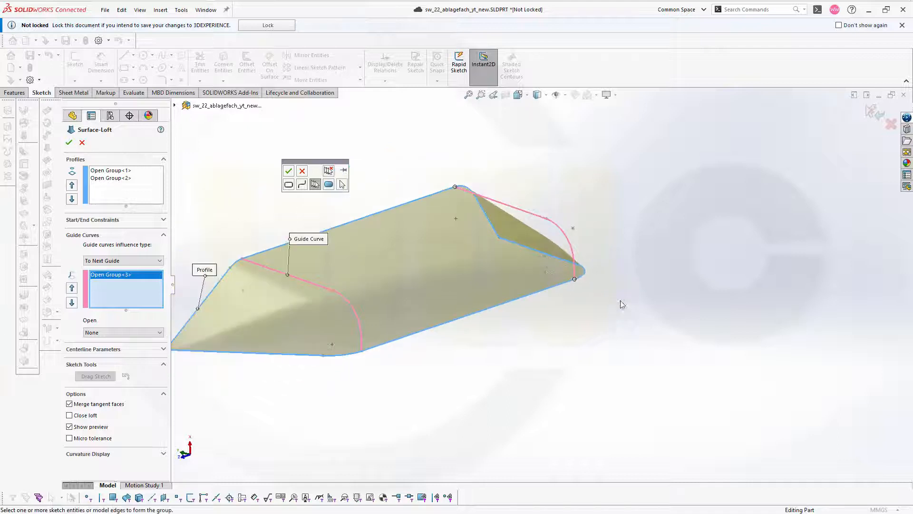
{"action": "left_click", "coordinate": [288, 172]}
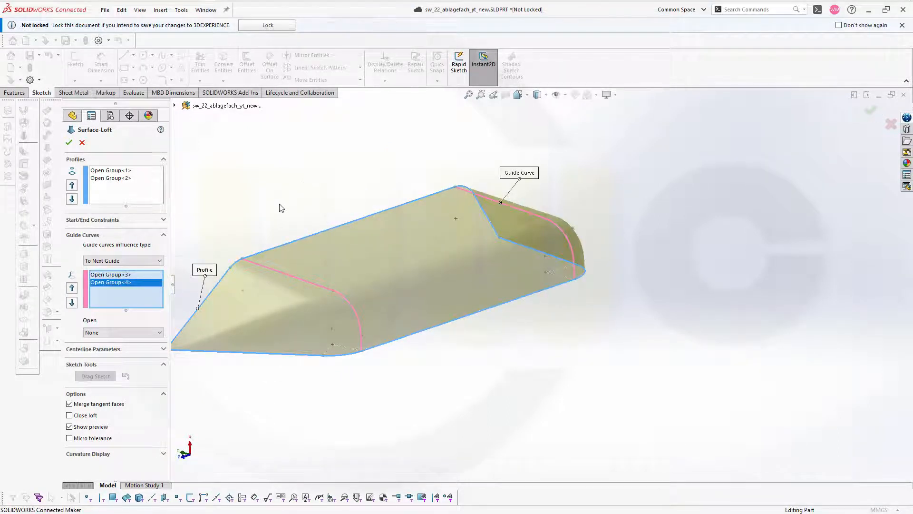
{"action": "left_click", "coordinate": [69, 142]}
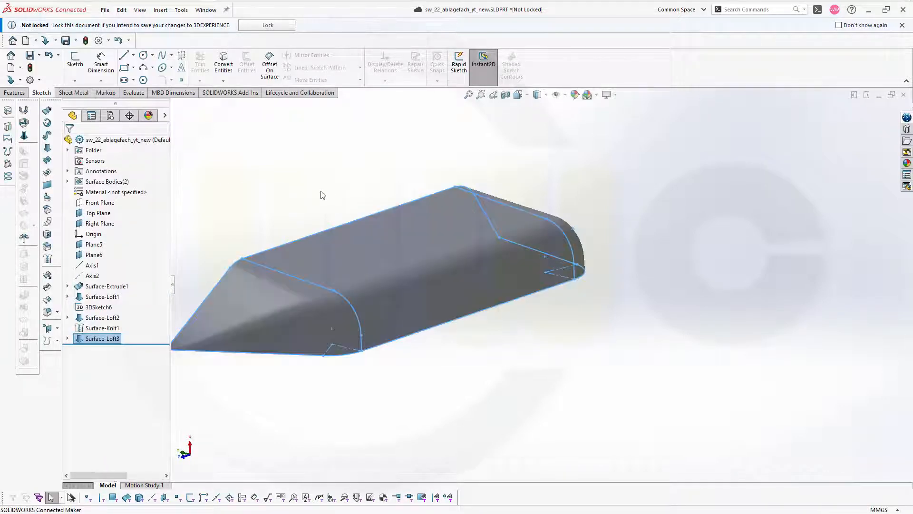
Examine the shape of the lofted surface up close and from different angles.
{"action": "middle_click_drag", "start_coordinate": [341, 190], "coordinate": [314, 214]}
{"action": "scroll", "coordinate": [273, 204], "scroll_direction": "down", "scroll_amount": 2}
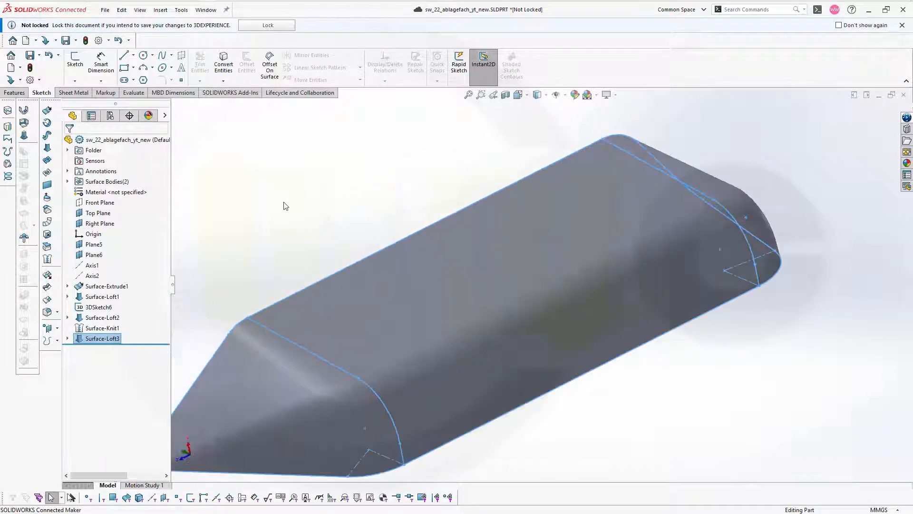
{"action": "scroll", "coordinate": [286, 206], "scroll_direction": "down", "scroll_amount": 1}
{"action": "scroll", "coordinate": [379, 260], "scroll_direction": "up", "scroll_amount": 4}
{"action": "left_click", "coordinate": [385, 240]}
{"action": "scroll", "coordinate": [617, 362], "scroll_direction": "up", "scroll_amount": 1}
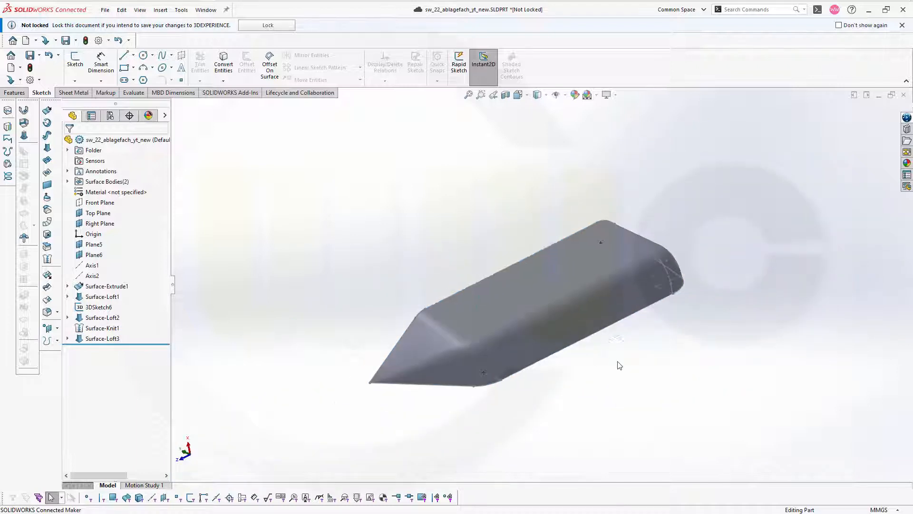
{"action": "mouse_move", "coordinate": [672, 370]}
{"action": "middle_mouse_down"}
{"action": "mouse_move", "coordinate": [630, 365]}
{"action": "mouse_move", "coordinate": [671, 350]}
{"action": "mouse_move", "coordinate": [675, 339]}
{"action": "mouse_move", "coordinate": [679, 358]}
{"action": "mouse_move", "coordinate": [665, 363]}
{"action": "middle_mouse_up"}
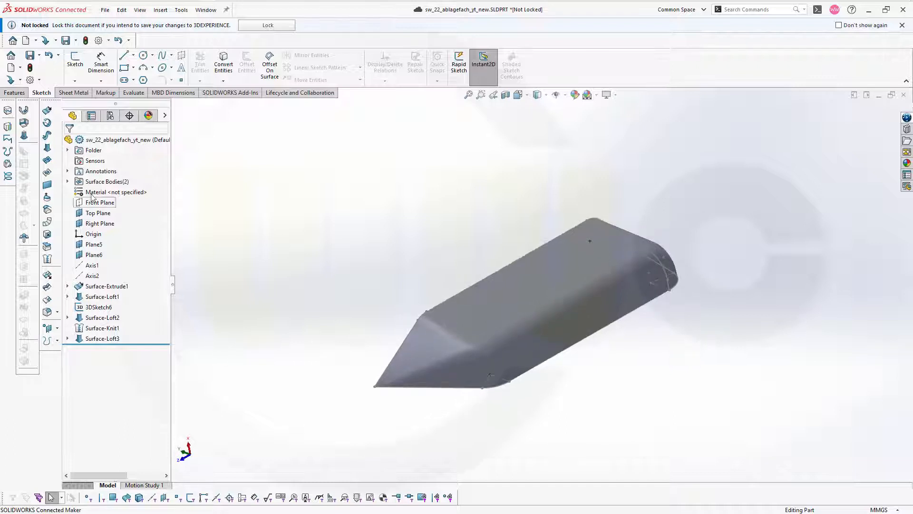
Hide the Surface-Loft3 surface body and show the Surface-Knit1 body instead.
{"action": "left_click", "coordinate": [68, 181]}
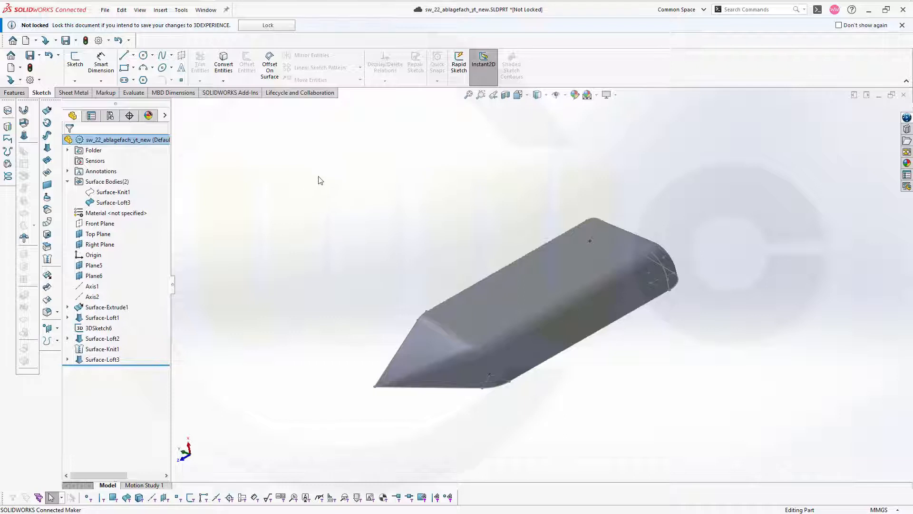
{"action": "left_click", "coordinate": [13, 92]}
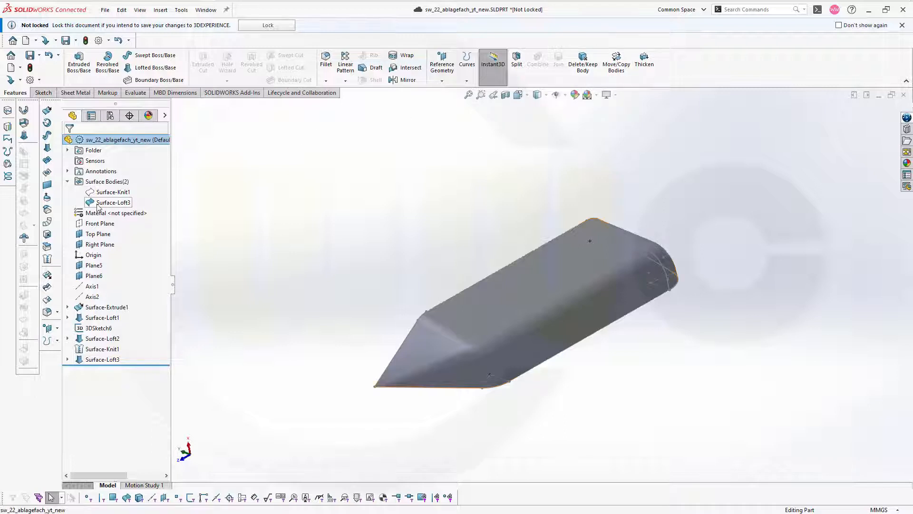
{"action": "left_click", "coordinate": [122, 203]}
{"action": "left_click", "coordinate": [106, 193]}
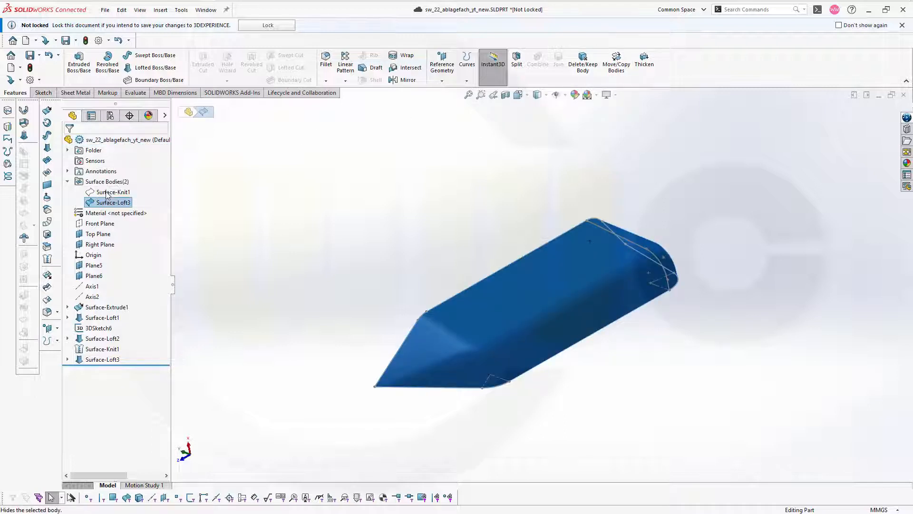
{"action": "left_click", "coordinate": [112, 192]}
{"action": "left_click", "coordinate": [116, 178]}
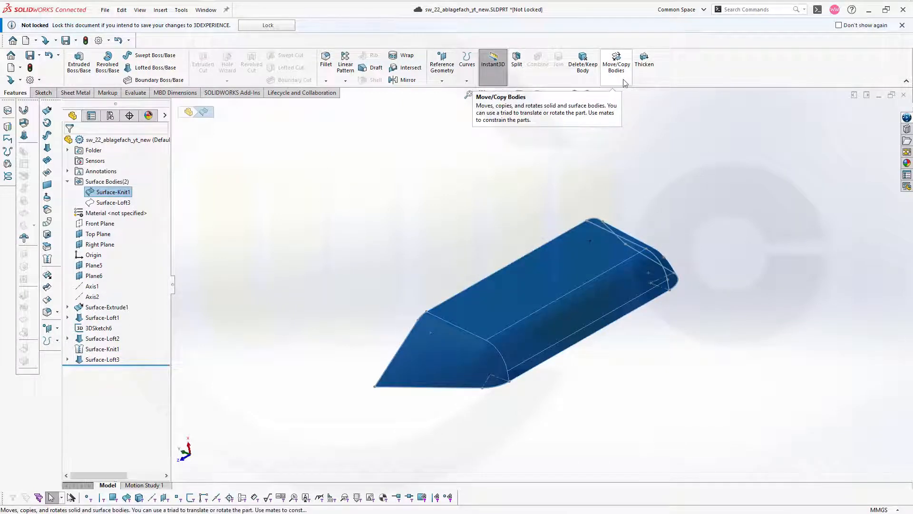
Move the Surface-Knit1 body 500 mm along Y with Move/Copy Bodies, without copying it.
{"action": "left_click", "coordinate": [616, 65]}
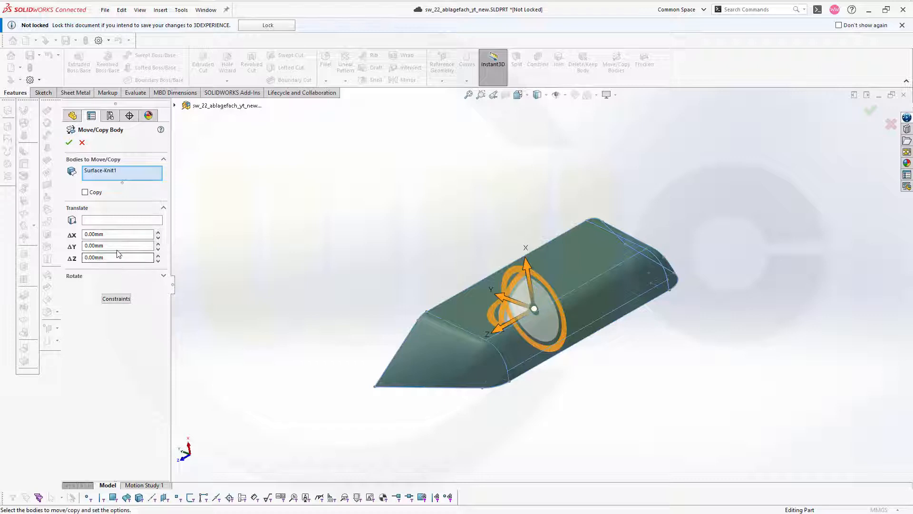
{"action": "left_click", "coordinate": [117, 246]}
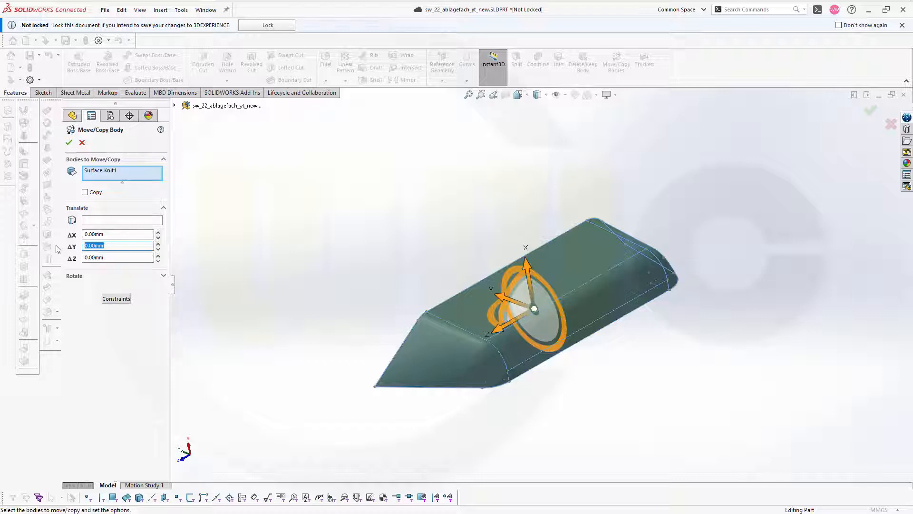
{"action": "type", "text": "500"}
{"action": "key", "text": "Return"}
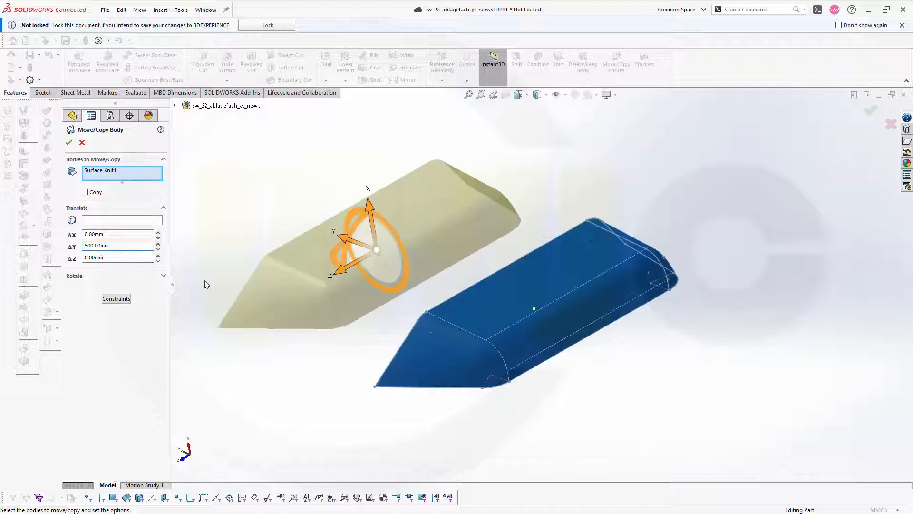
{"action": "left_click", "coordinate": [69, 143]}
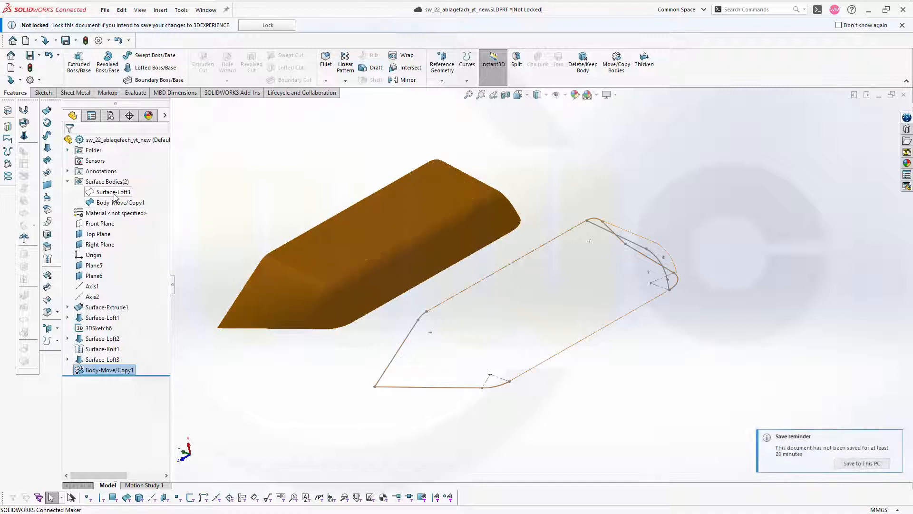
Hide the moved Body-Move/Copy1 surface body and show the Surface-Loft3 body.
{"action": "left_click", "coordinate": [110, 203]}
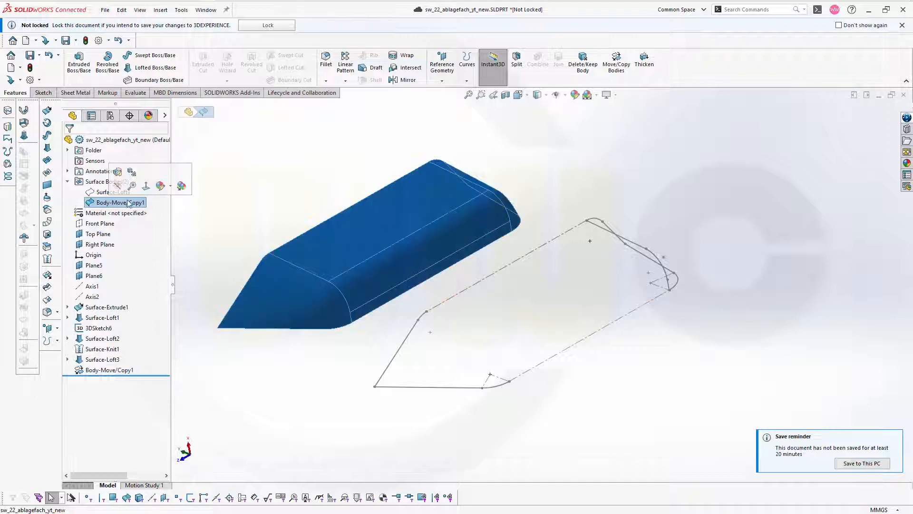
{"action": "left_click", "coordinate": [118, 187]}
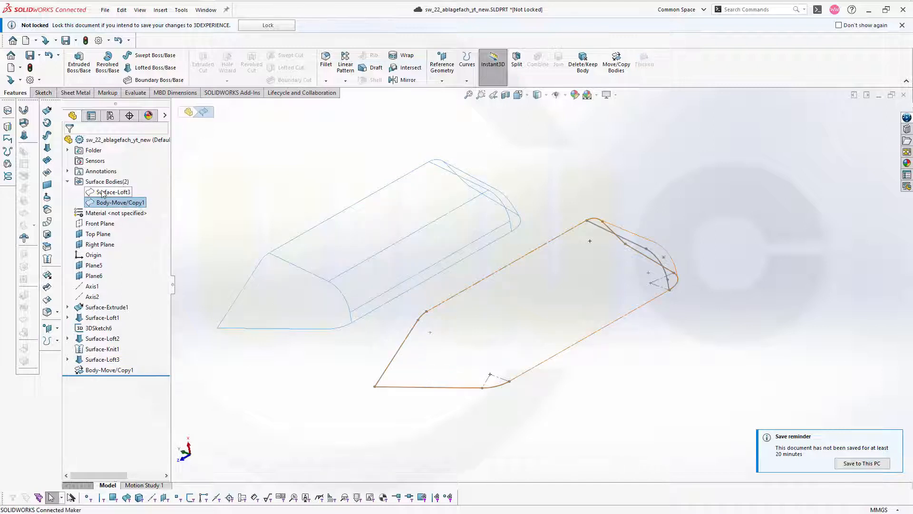
{"action": "left_click", "coordinate": [102, 192]}
{"action": "left_click", "coordinate": [109, 177]}
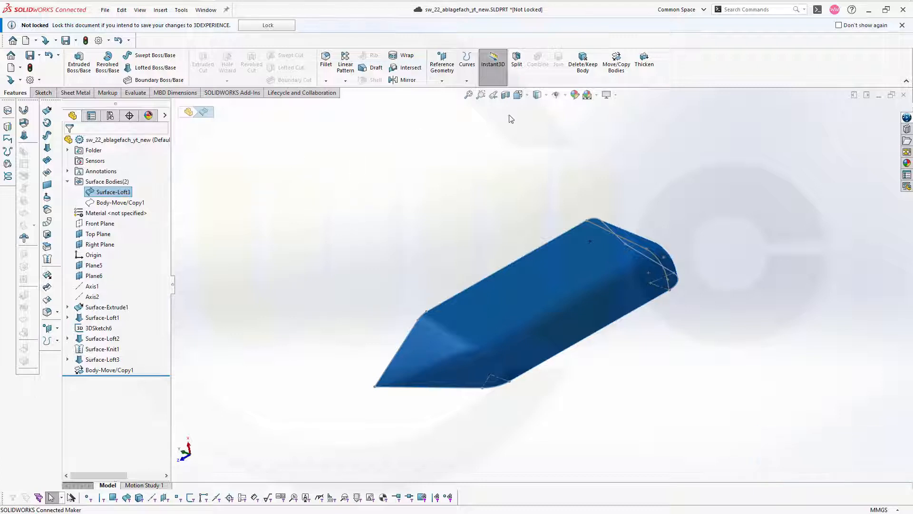
Move the Surface-Loft3 body -500 mm along Y with Move/Copy Bodies, without copying it.
{"action": "left_click", "coordinate": [617, 63]}
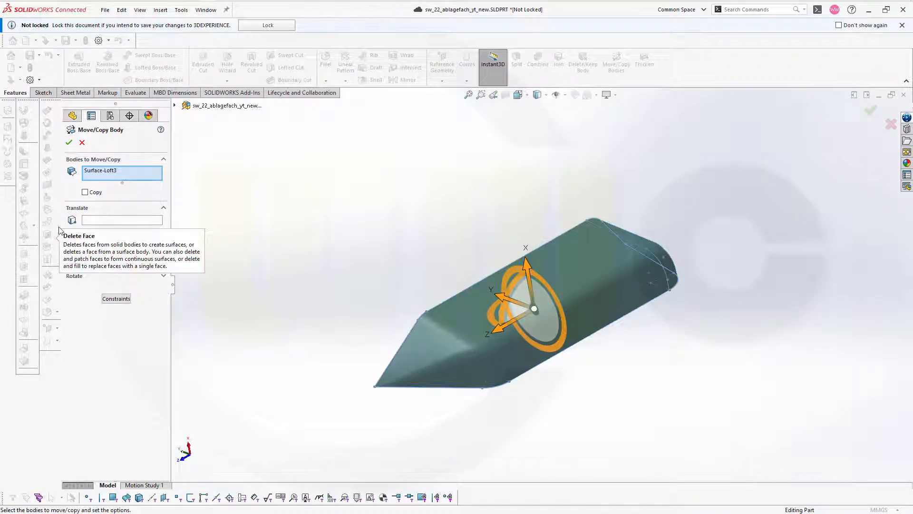
{"action": "type", "text": "-500"}
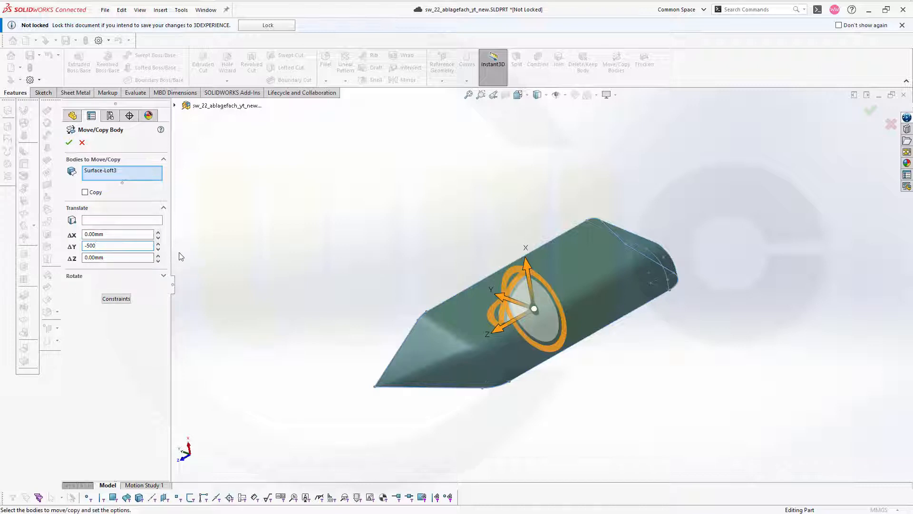
{"action": "key", "text": "Return"}
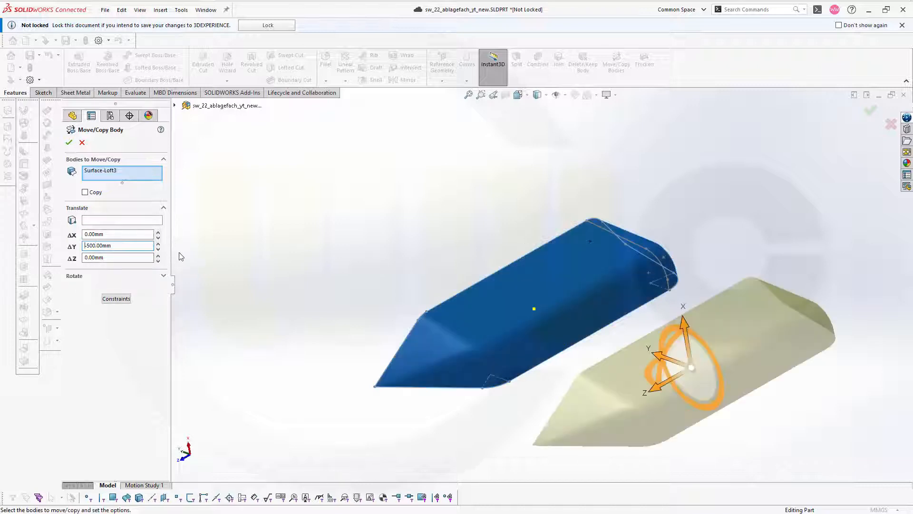
{"action": "left_click", "coordinate": [70, 143]}
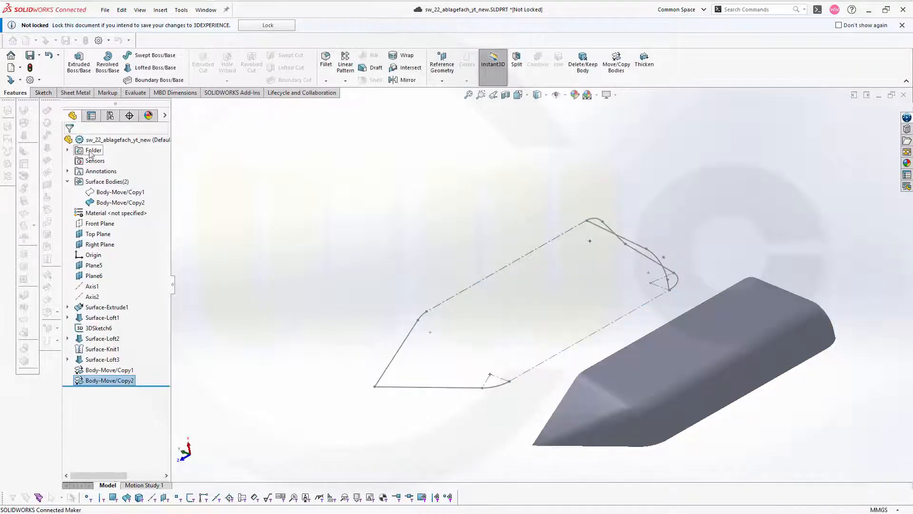
Hide the moved Body-Move/Copy2 surface body so that only the sketch wireframe remains.
{"action": "left_click", "coordinate": [119, 203]}
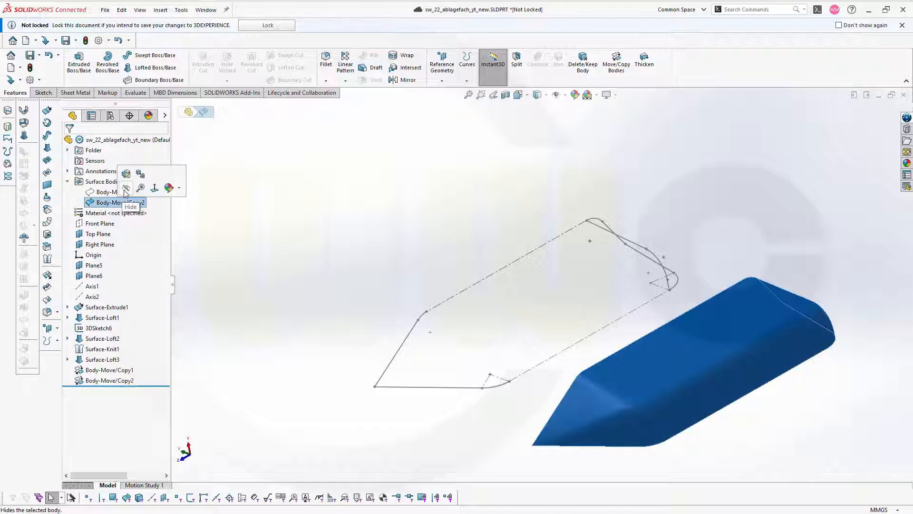
{"action": "left_click", "coordinate": [126, 189]}
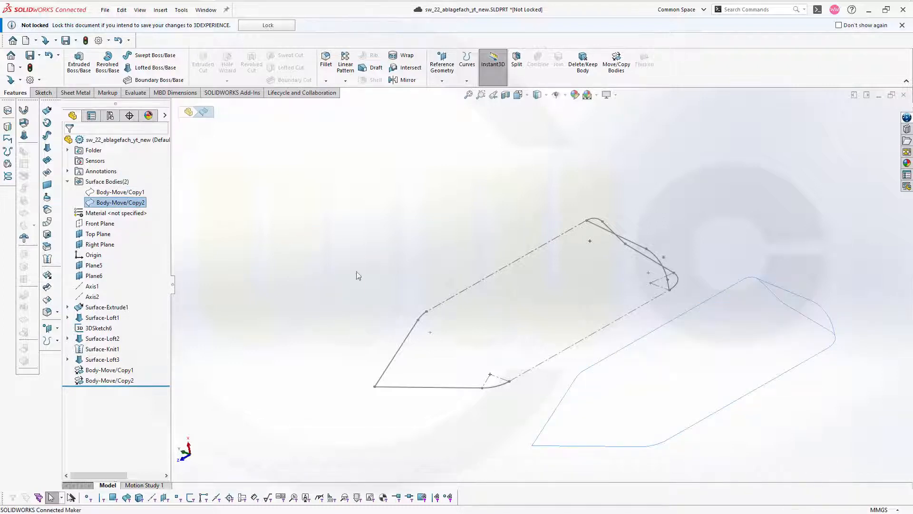
{"action": "left_click", "coordinate": [370, 267]}
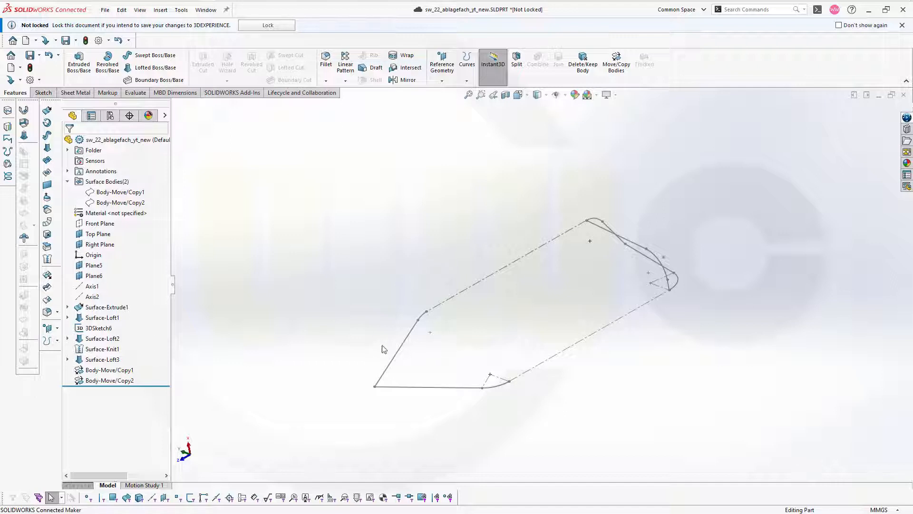
Show the hidden sketches used by Surface-Loft3 that contain the long side lines and the near-end profile, including Sketch2.
{"action": "left_click", "coordinate": [68, 360]}
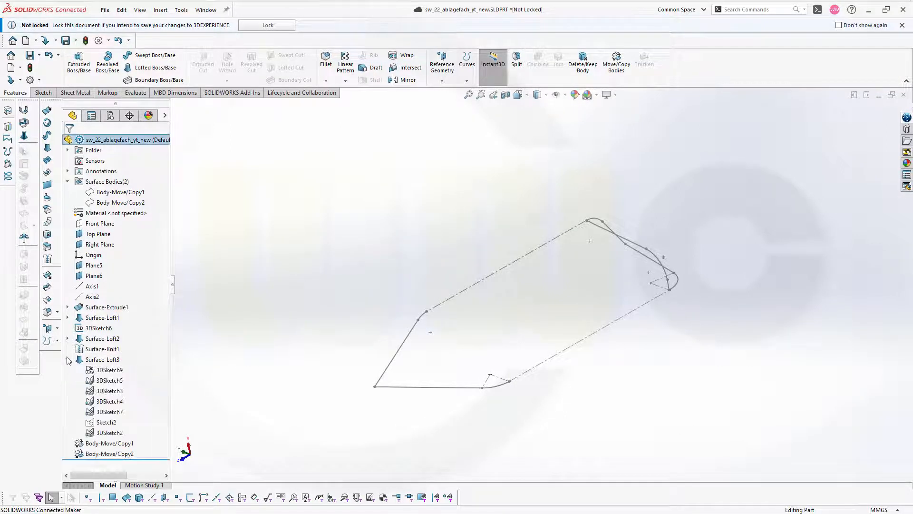
{"action": "left_click", "coordinate": [102, 371]}
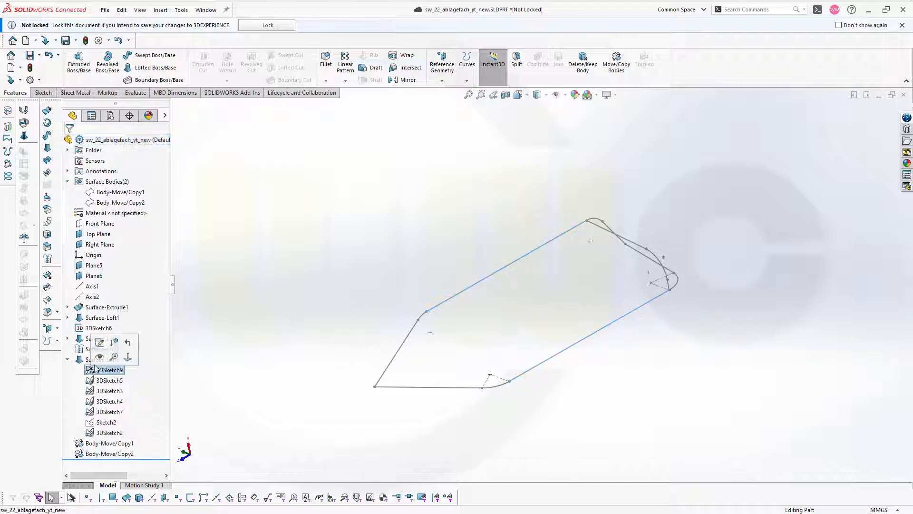
{"action": "key", "text": "Escape"}
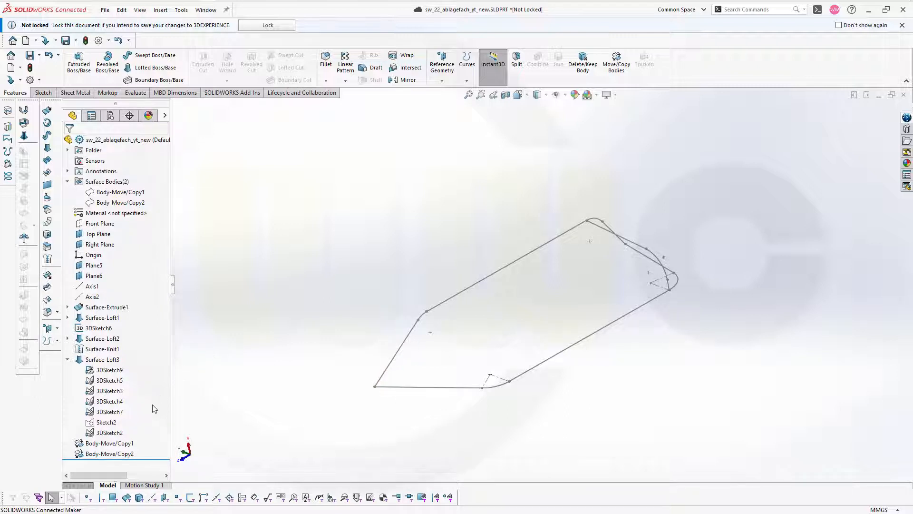
{"action": "left_click", "coordinate": [105, 423]}
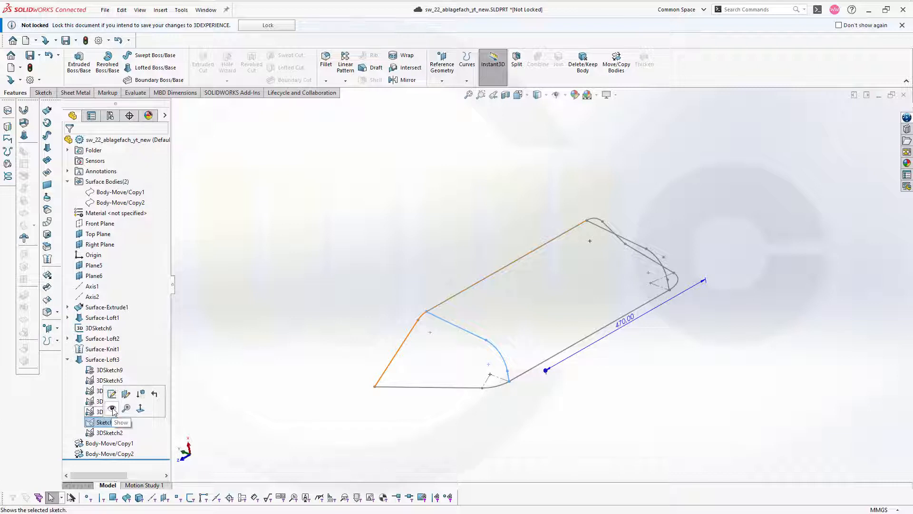
{"action": "left_click", "coordinate": [334, 258]}
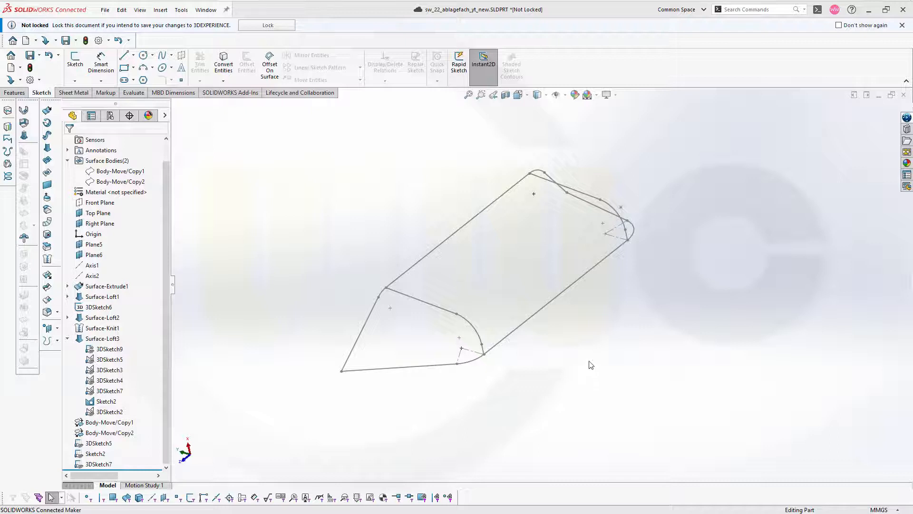
Start a surface loft and pick the lower straight line at the near end as an open-group first profile.
{"action": "mouse_move", "coordinate": [589, 364]}
{"action": "middle_mouse_down"}
{"action": "mouse_move", "coordinate": [567, 328]}
{"action": "mouse_move", "coordinate": [558, 340]}
{"action": "mouse_move", "coordinate": [583, 390]}
{"action": "mouse_move", "coordinate": [581, 352]}
{"action": "mouse_move", "coordinate": [570, 363]}
{"action": "mouse_move", "coordinate": [578, 354]}
{"action": "middle_mouse_up"}
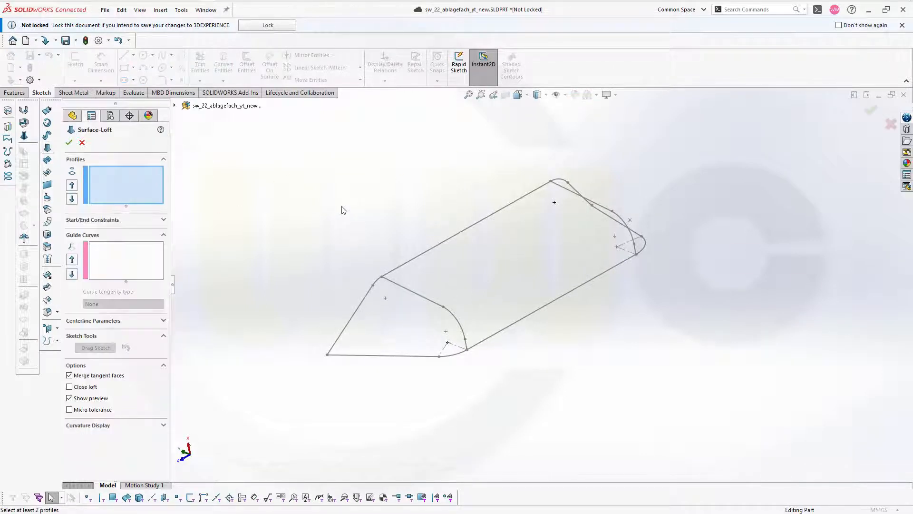
{"action": "right_click", "coordinate": [253, 201]}
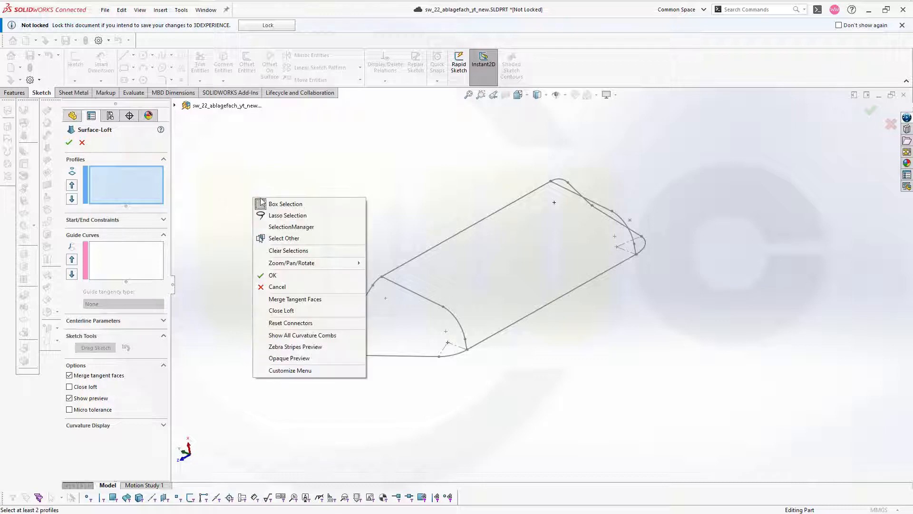
{"action": "left_click", "coordinate": [281, 226]}
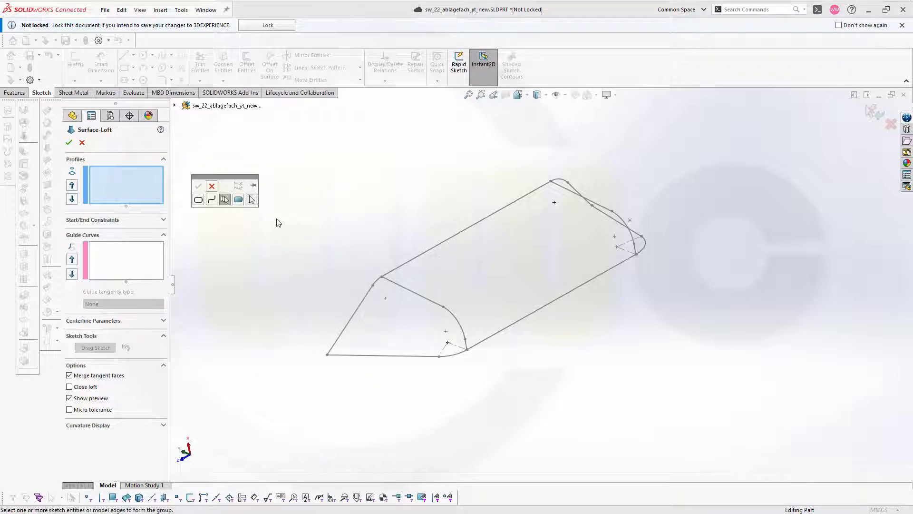
{"action": "left_click", "coordinate": [370, 356]}
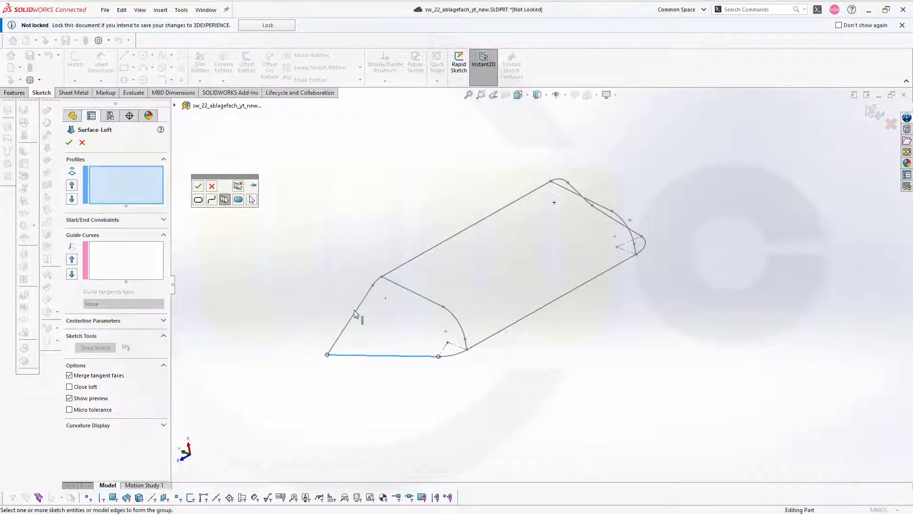
{"action": "left_click", "coordinate": [198, 185]}
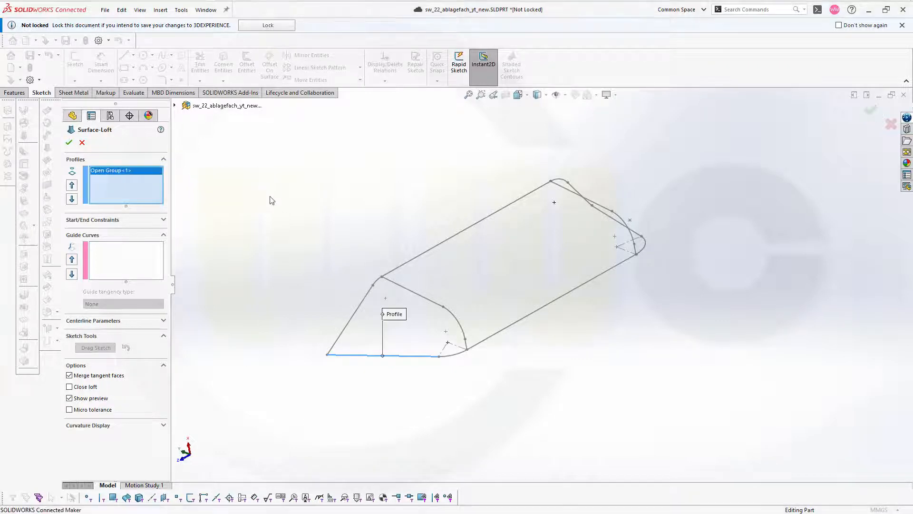
Add the upper straight line of Sketch2 as the second open-group profile and move its connector to the matching corner to untwist the loft.
{"action": "right_click", "coordinate": [278, 212]}
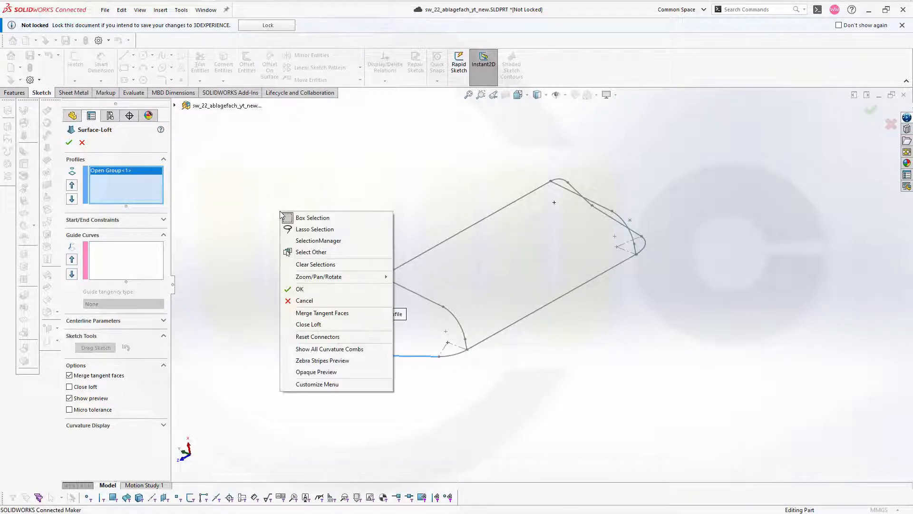
{"action": "left_click", "coordinate": [326, 242]}
{"action": "left_click", "coordinate": [422, 299]}
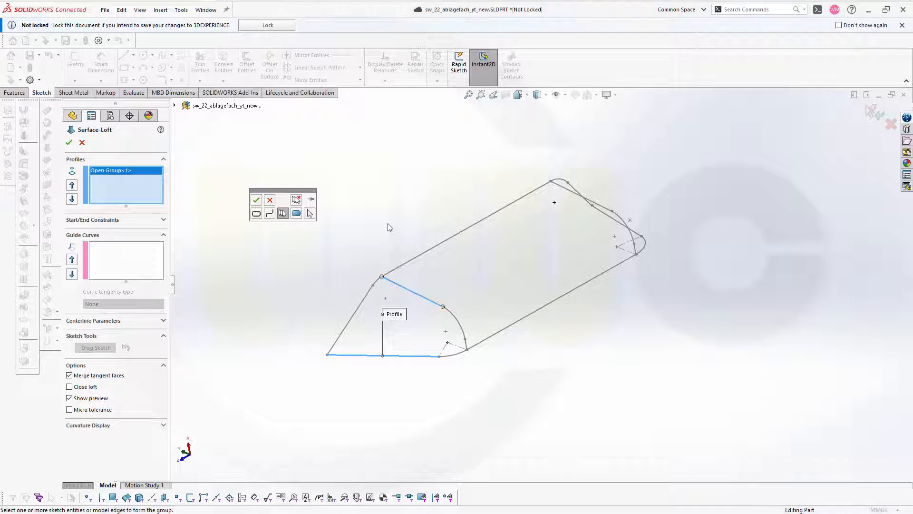
{"action": "left_click", "coordinate": [256, 199]}
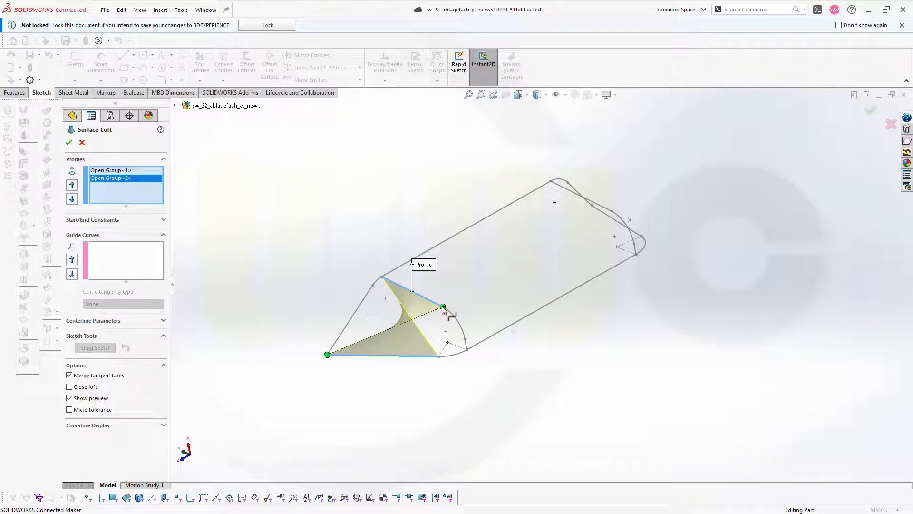
{"action": "left_click_drag", "start_coordinate": [443, 306], "coordinate": [362, 266]}
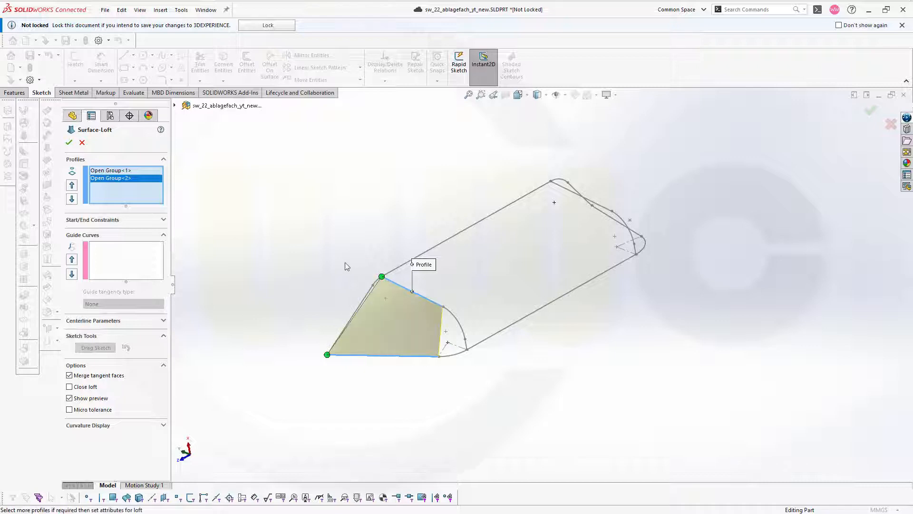
Add the slanted 3DSketch7 edge with its rounded upper end as the loft's guide curve, using To Next Guide influence.
{"action": "left_click", "coordinate": [124, 252]}
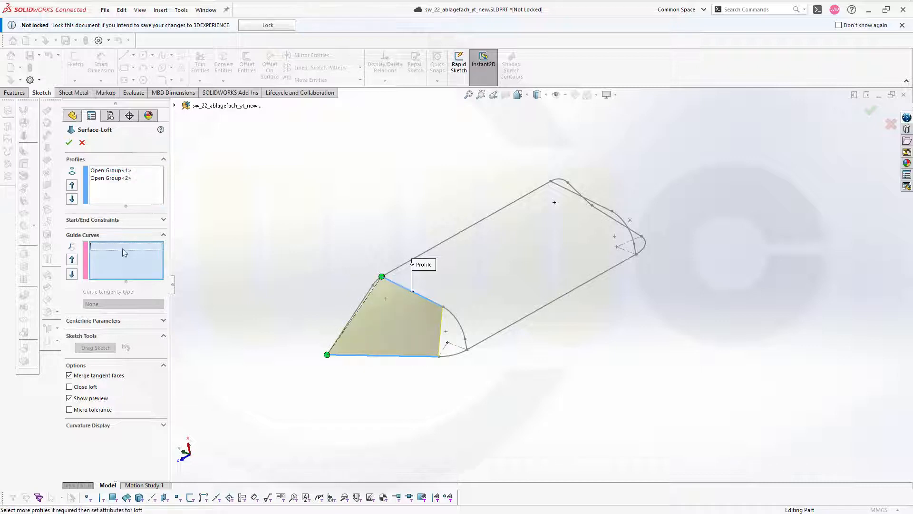
{"action": "left_click", "coordinate": [353, 323]}
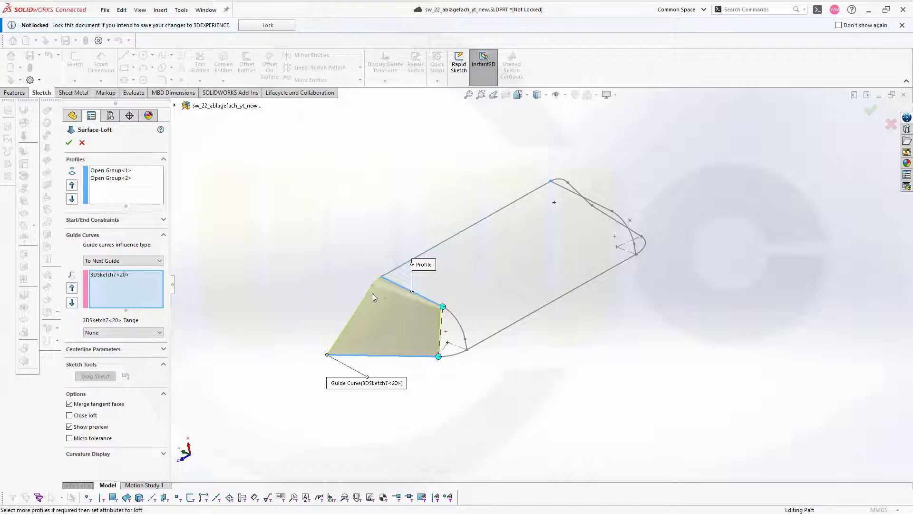
{"action": "scroll", "coordinate": [372, 292], "scroll_direction": "down", "scroll_amount": 3}
{"action": "scroll", "coordinate": [392, 287], "scroll_direction": "down", "scroll_amount": 2}
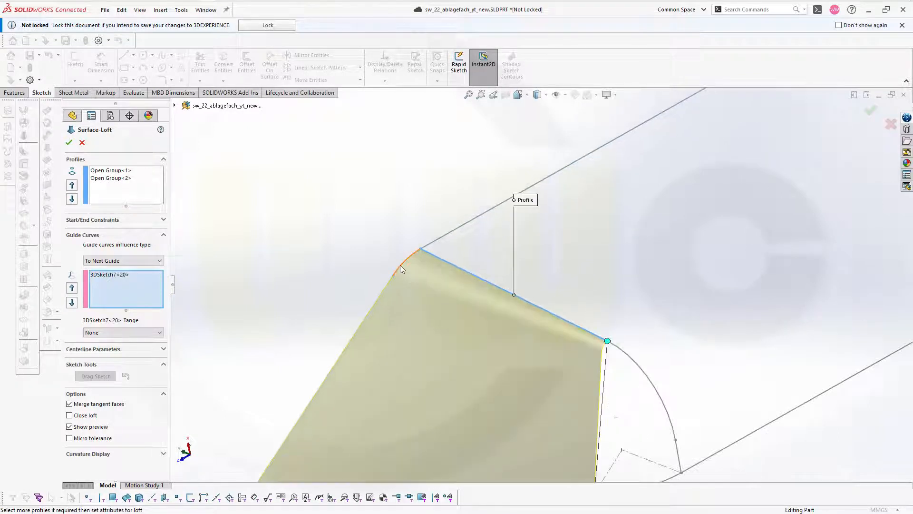
{"action": "scroll", "coordinate": [401, 266], "scroll_direction": "up", "scroll_amount": 3}
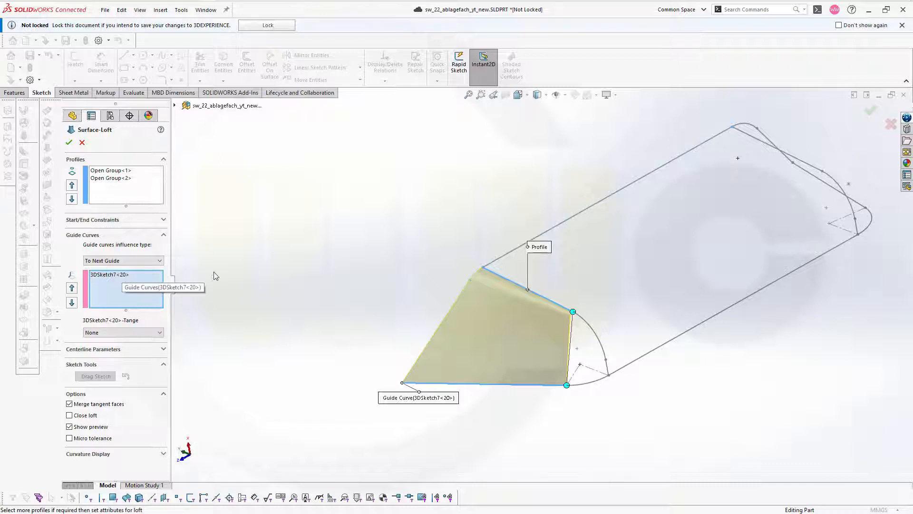
{"action": "mouse_move", "coordinate": [315, 295]}
{"action": "middle_mouse_down"}
{"action": "mouse_move", "coordinate": [267, 259]}
{"action": "mouse_move", "coordinate": [268, 274]}
{"action": "middle_mouse_up"}
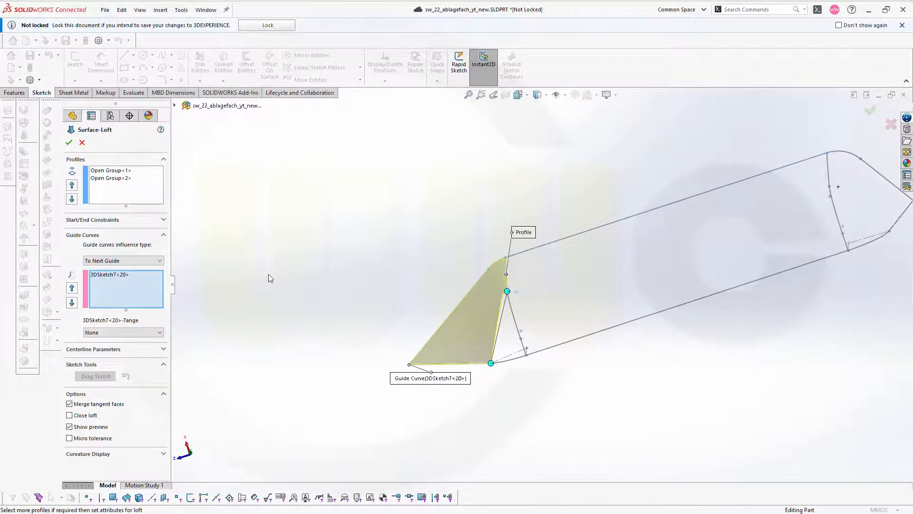
Set the loft's end constraint to Direction Vector along the long upper line of 3DSketch4 and create the surface.
{"action": "left_click", "coordinate": [164, 219]}
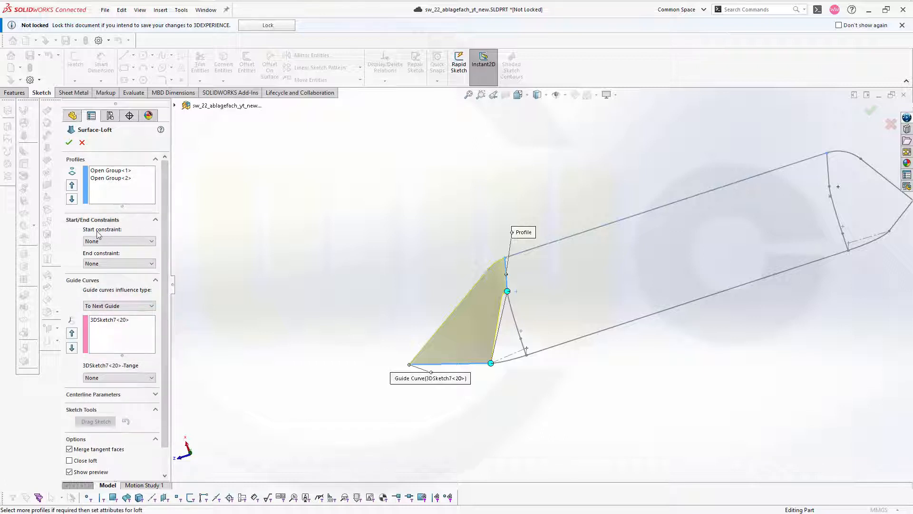
{"action": "left_click", "coordinate": [152, 264]}
{"action": "left_click", "coordinate": [138, 278]}
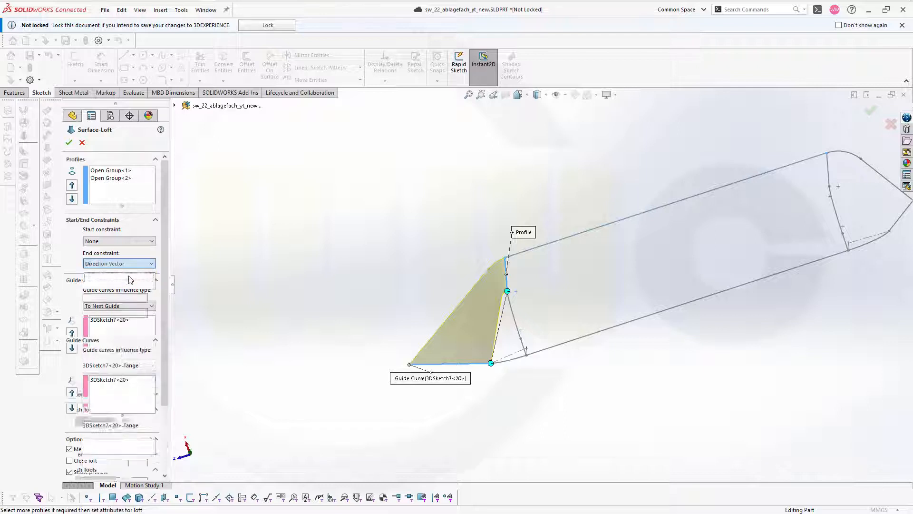
{"action": "left_click", "coordinate": [548, 246]}
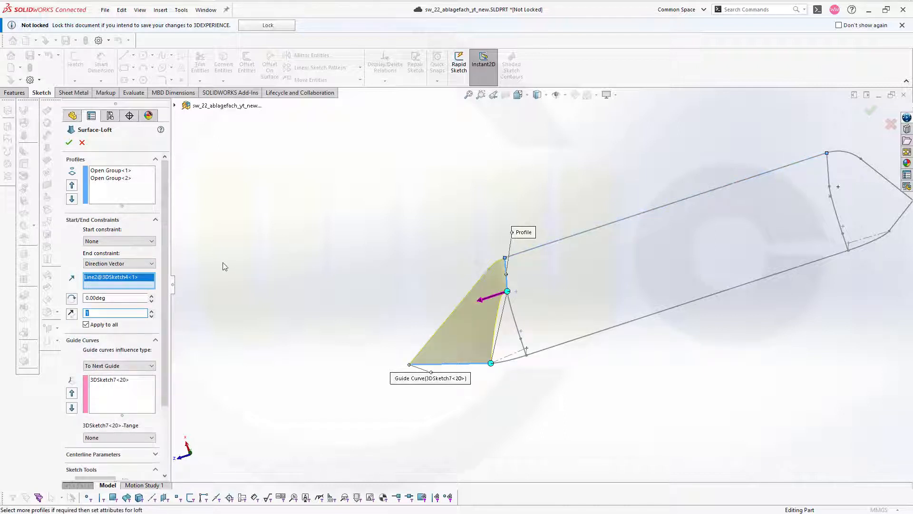
{"action": "left_click", "coordinate": [69, 142]}
Start another surface loft and add the lower straight line at the compartment's opposite end as an open-group profile.
{"action": "middle_click_drag", "start_coordinate": [403, 243], "coordinate": [563, 255]}
{"action": "scroll", "coordinate": [568, 236], "scroll_direction": "down", "scroll_amount": 4}
{"action": "scroll", "coordinate": [560, 235], "scroll_direction": "up", "scroll_amount": 6}
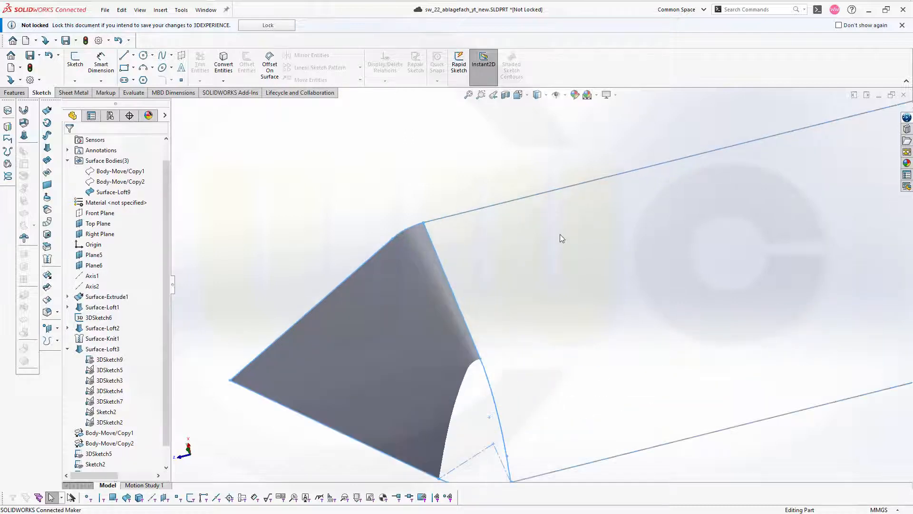
{"action": "middle_click_drag", "start_coordinate": [564, 259], "coordinate": [579, 318]}
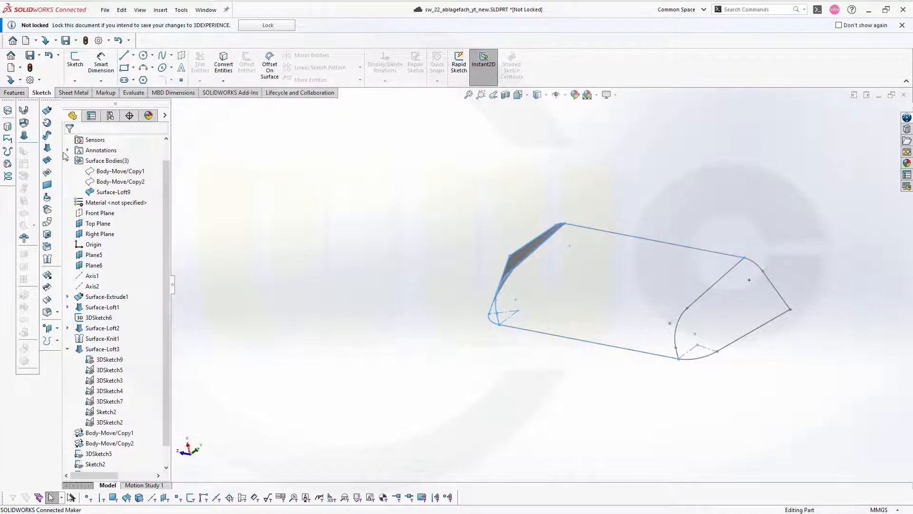
{"action": "left_click", "coordinate": [47, 148]}
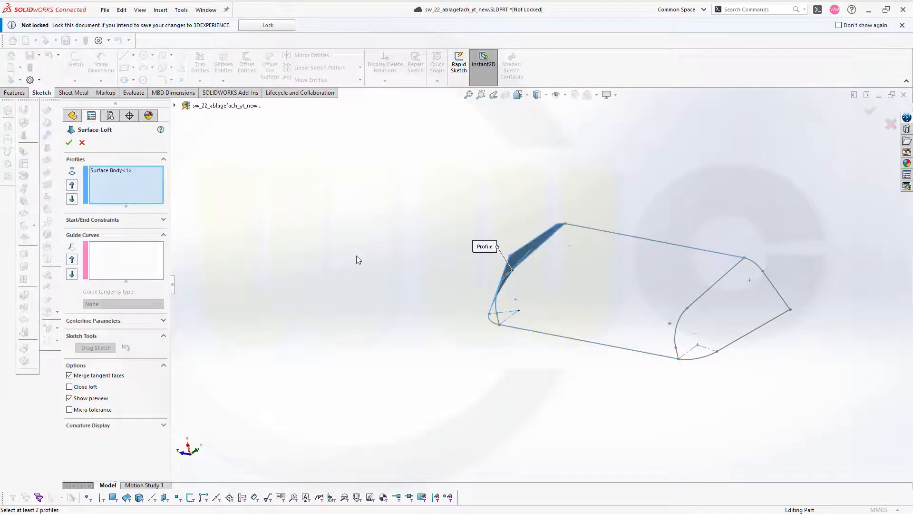
{"action": "right_click", "coordinate": [361, 255]}
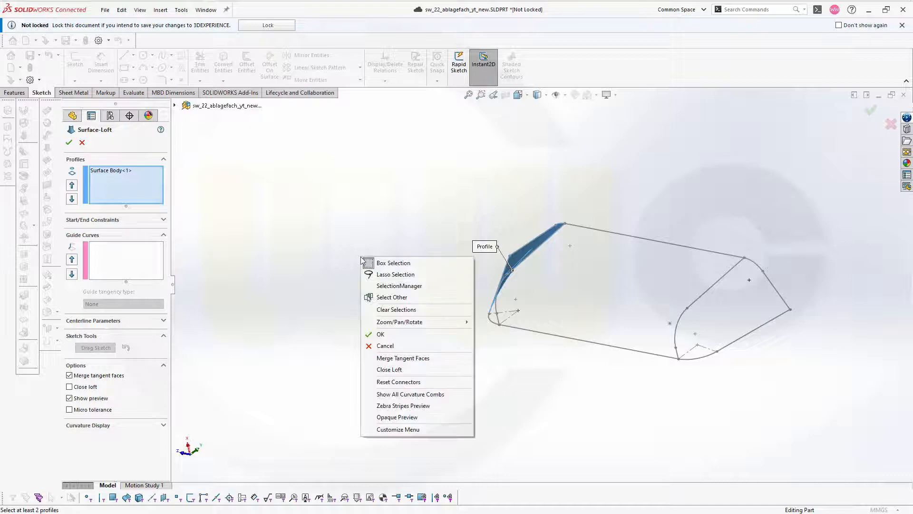
{"action": "left_click", "coordinate": [398, 286]}
{"action": "left_click", "coordinate": [751, 332]}
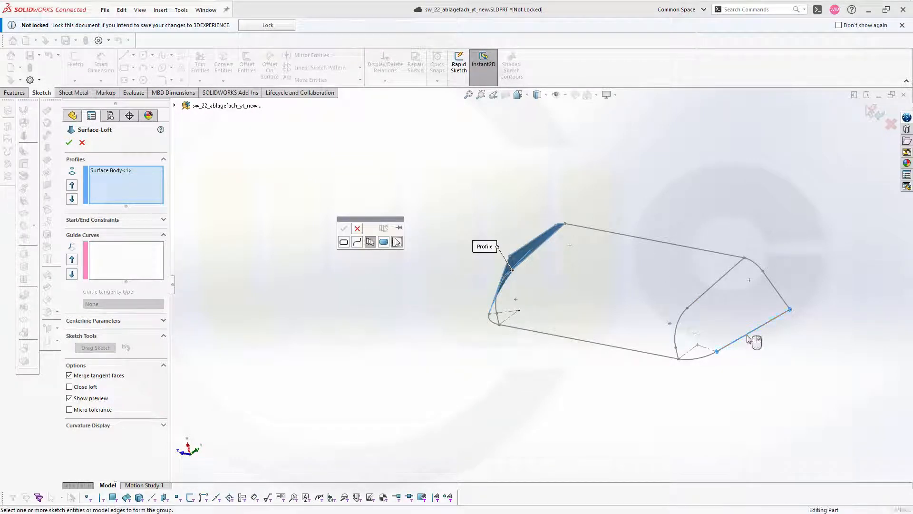
{"action": "left_click", "coordinate": [343, 228]}
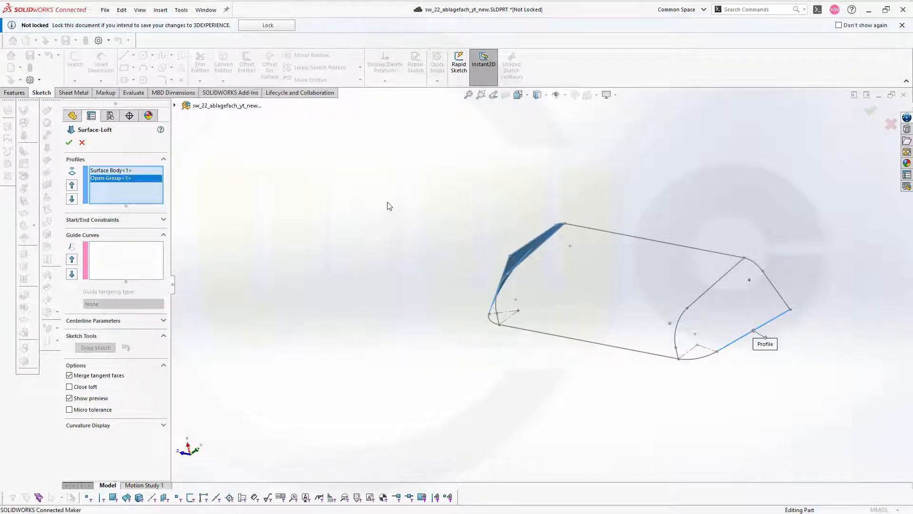
Add the upper straight line at the same end as the second open-group profile and remove the surface body from the loft's profiles.
{"action": "right_click", "coordinate": [388, 203]}
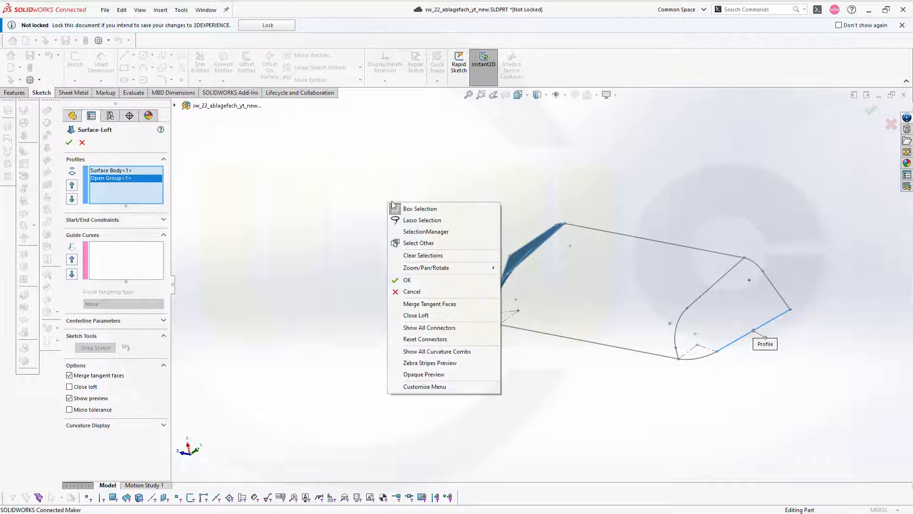
{"action": "left_click", "coordinate": [425, 232]}
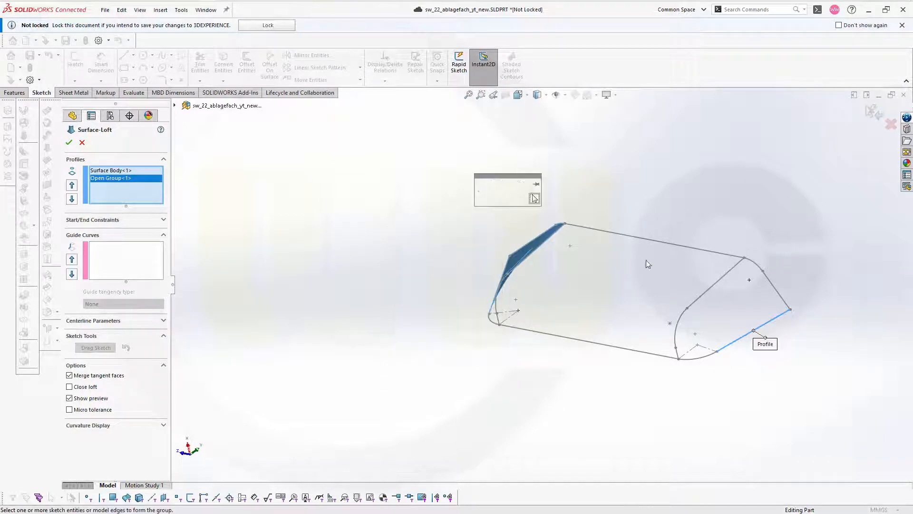
{"action": "left_click", "coordinate": [699, 302]}
{"action": "left_click", "coordinate": [481, 186]}
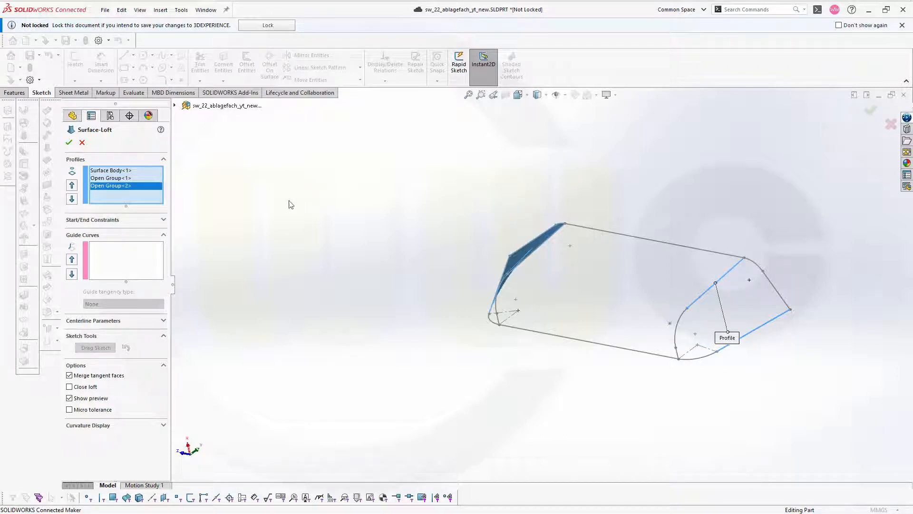
{"action": "left_click", "coordinate": [118, 172]}
{"action": "right_click", "coordinate": [119, 173]}
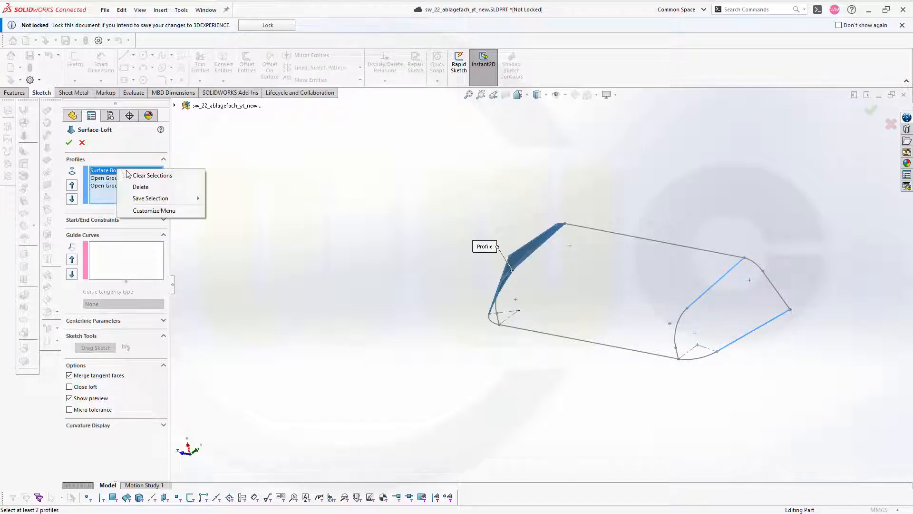
{"action": "left_click", "coordinate": [140, 186]}
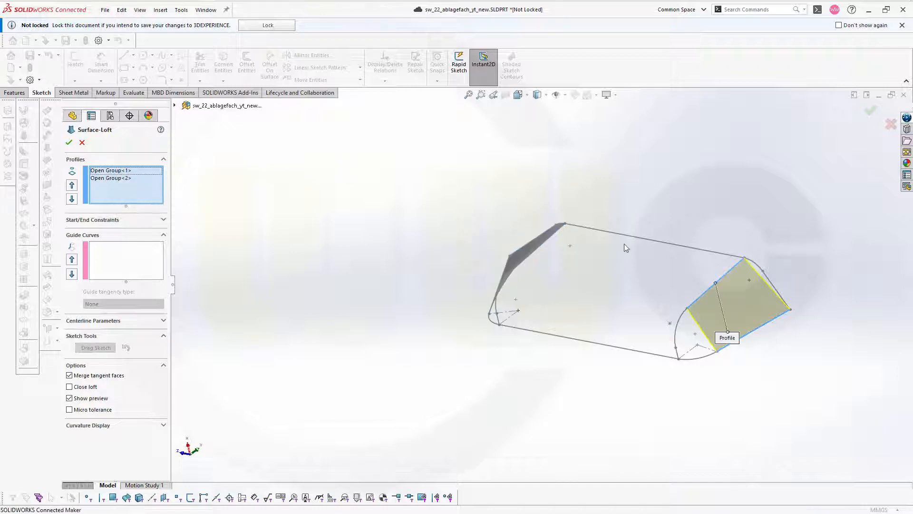
Add the slanted outer edge with its rounded upper end as the loft's open-group guide curve.
{"action": "left_click", "coordinate": [134, 249]}
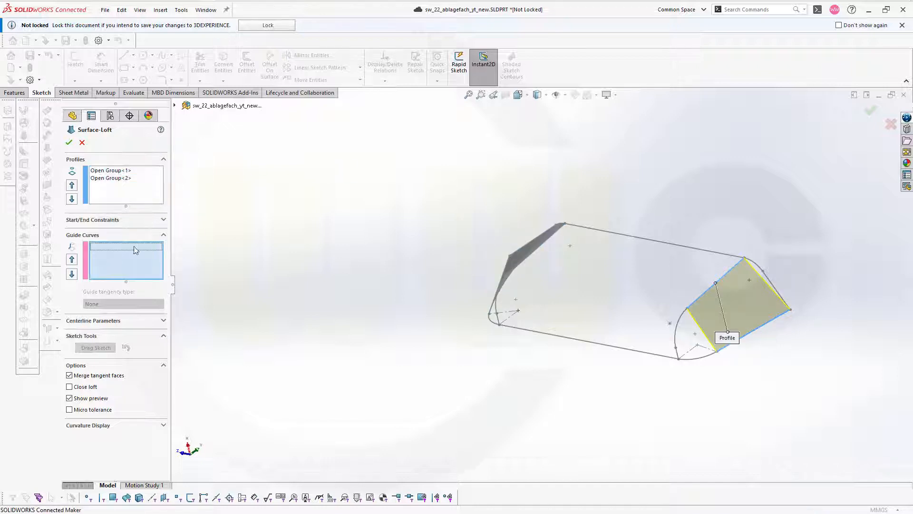
{"action": "scroll", "coordinate": [820, 313], "scroll_direction": "down", "scroll_amount": 3}
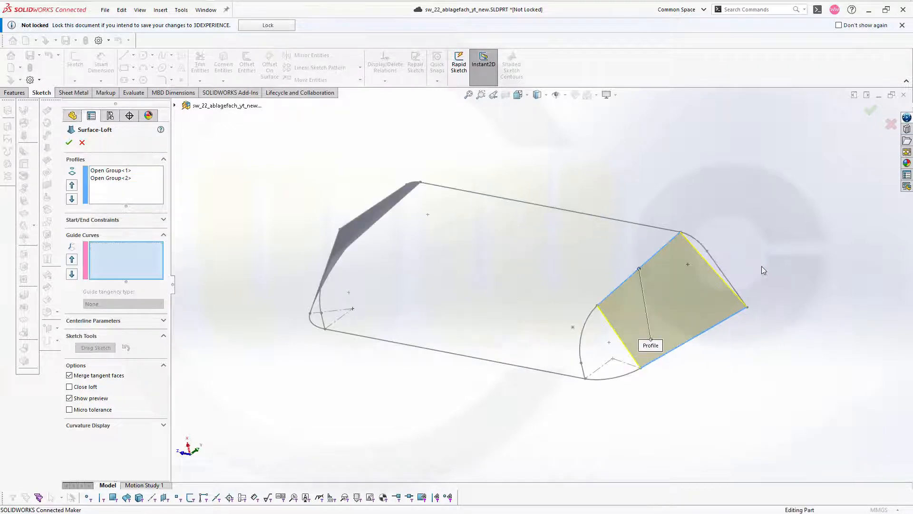
{"action": "right_click", "coordinate": [762, 268]}
{"action": "left_click", "coordinate": [800, 296]}
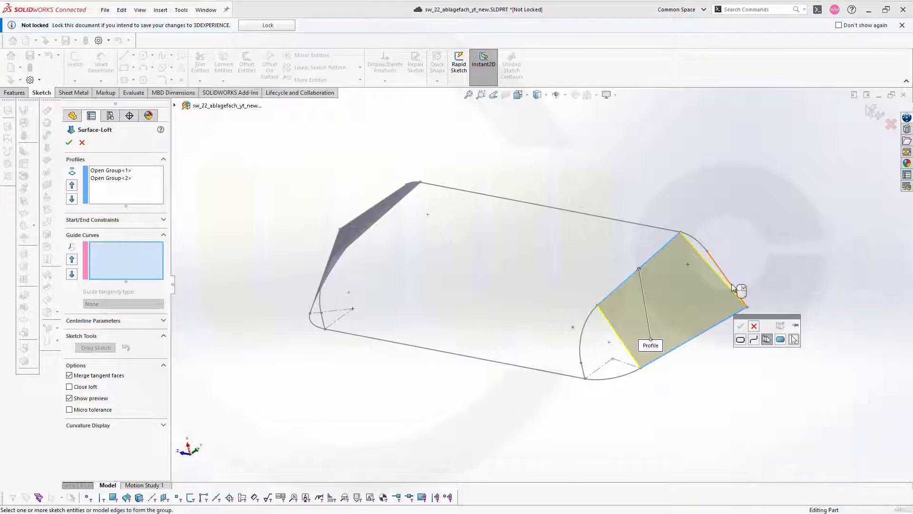
{"action": "left_click", "coordinate": [707, 252]}
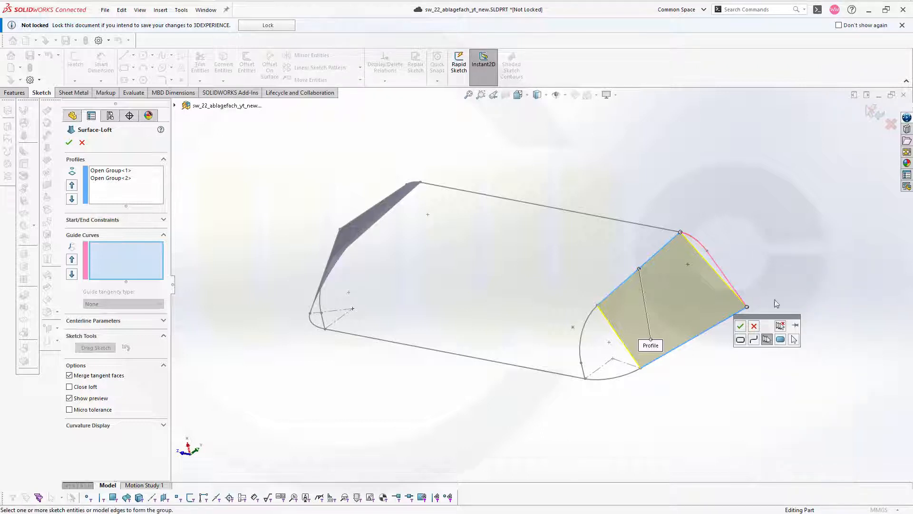
{"action": "left_click", "coordinate": [740, 326]}
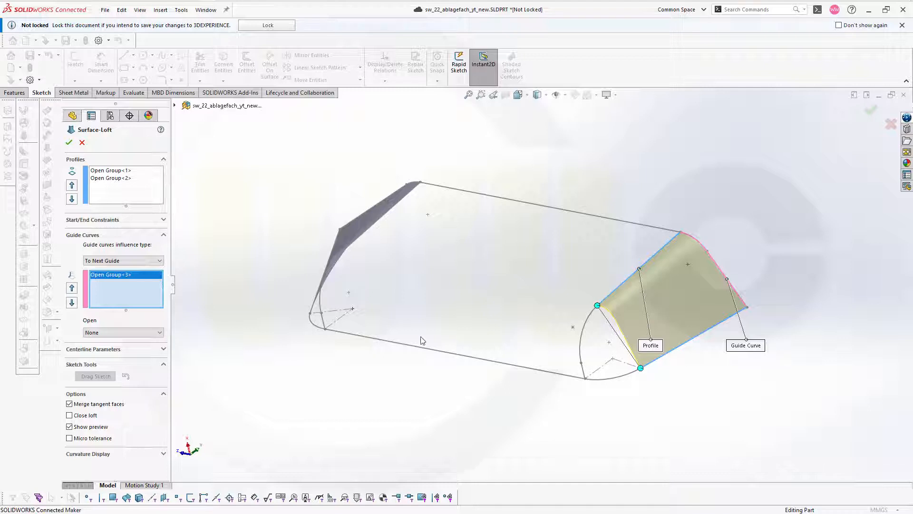
Set the loft's end constraint to Direction Vector along the long upper line of 3DSketch4 and create the second end surface.
{"action": "left_click", "coordinate": [164, 220]}
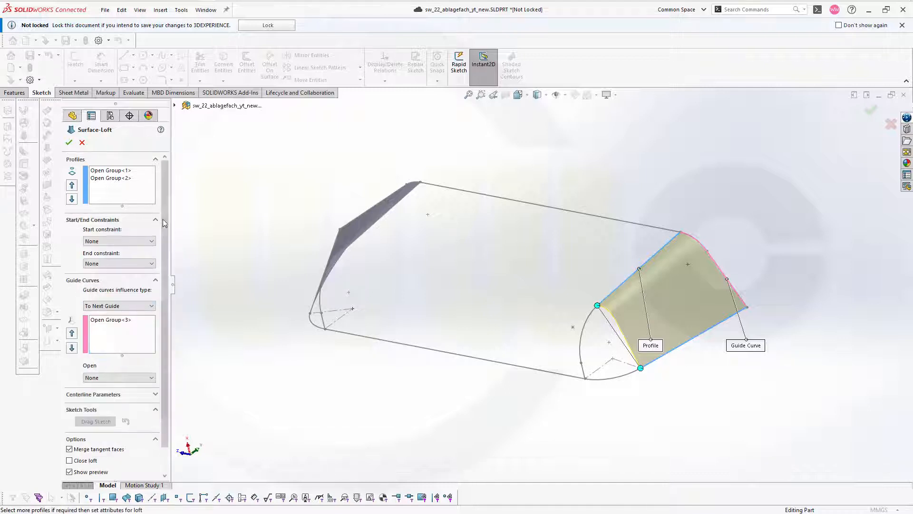
{"action": "left_click", "coordinate": [142, 263]}
{"action": "left_click", "coordinate": [119, 278]}
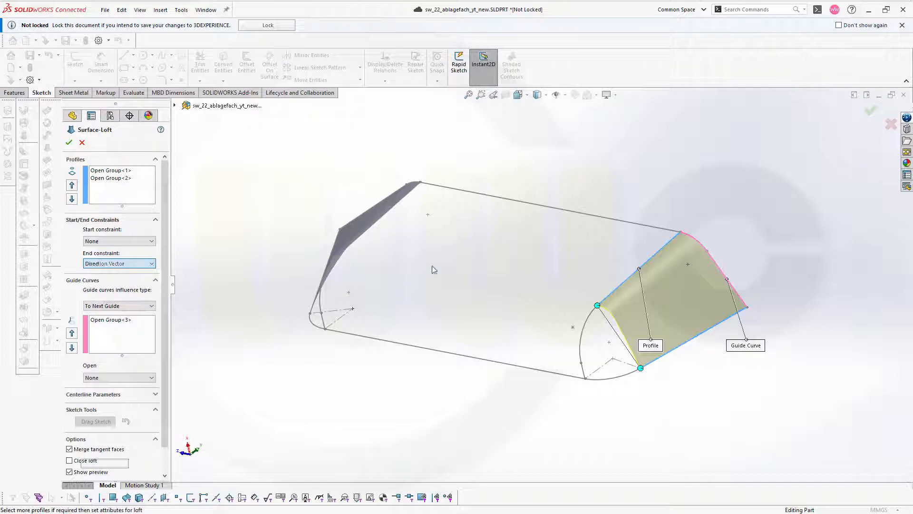
{"action": "left_click", "coordinate": [582, 213]}
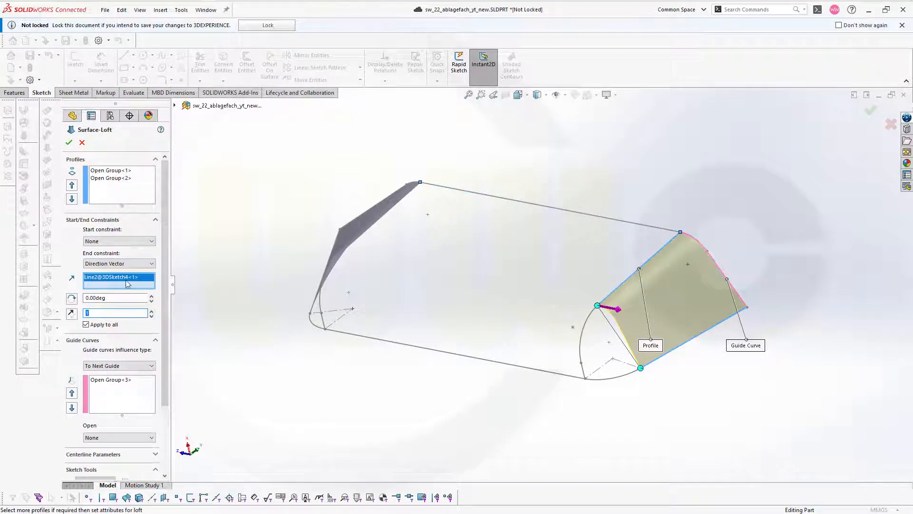
{"action": "left_click", "coordinate": [69, 143]}
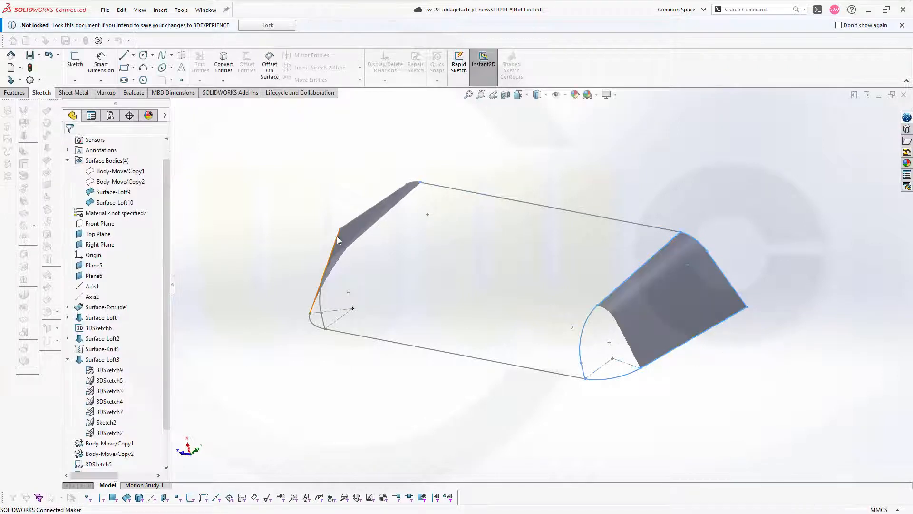
In a new 3D sketch, draw a line joining the lower inner corners of the two lofted end surfaces' rounded edges and close the sketch.
{"action": "middle_click_drag", "start_coordinate": [456, 302], "coordinate": [529, 291]}
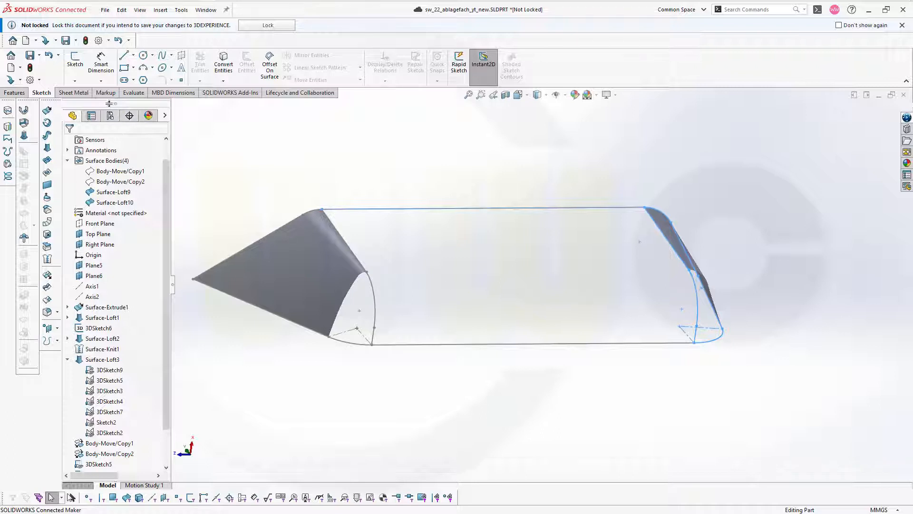
{"action": "left_click", "coordinate": [75, 81]}
{"action": "left_click", "coordinate": [90, 104]}
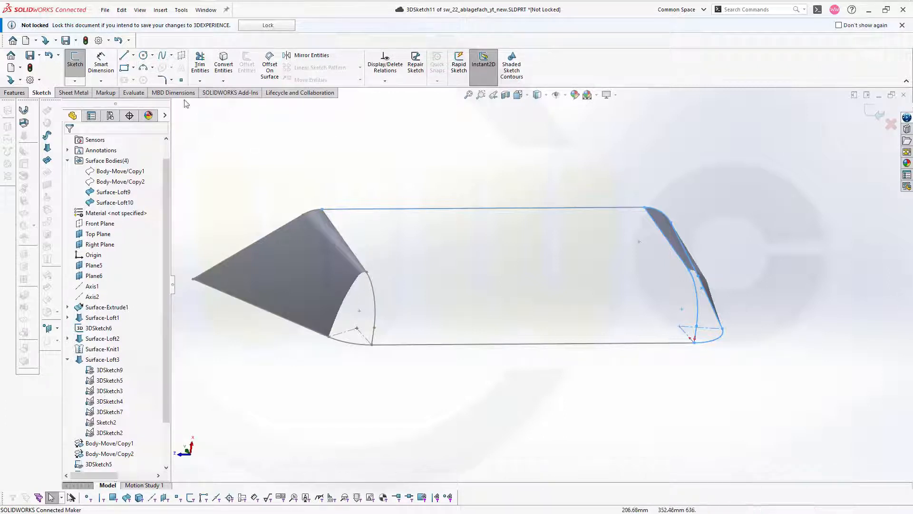
{"action": "left_click", "coordinate": [123, 55]}
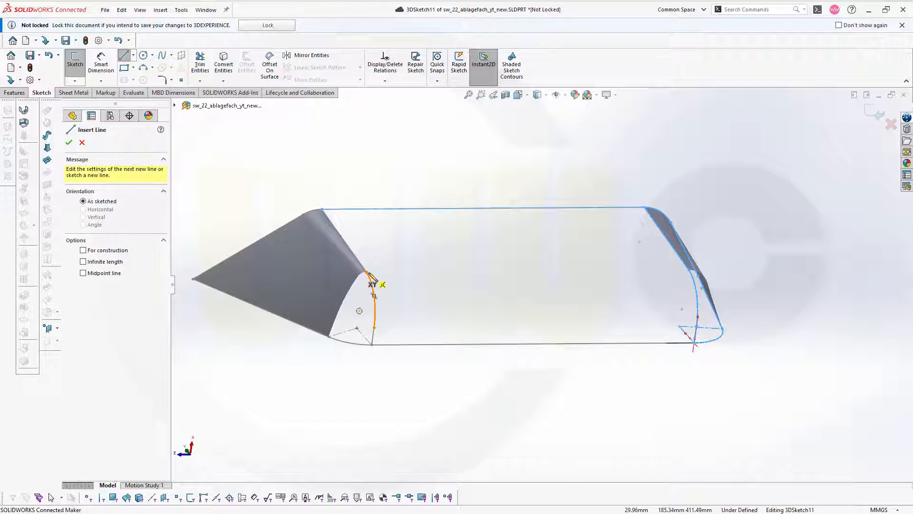
{"action": "scroll", "coordinate": [373, 282], "scroll_direction": "down", "scroll_amount": 3}
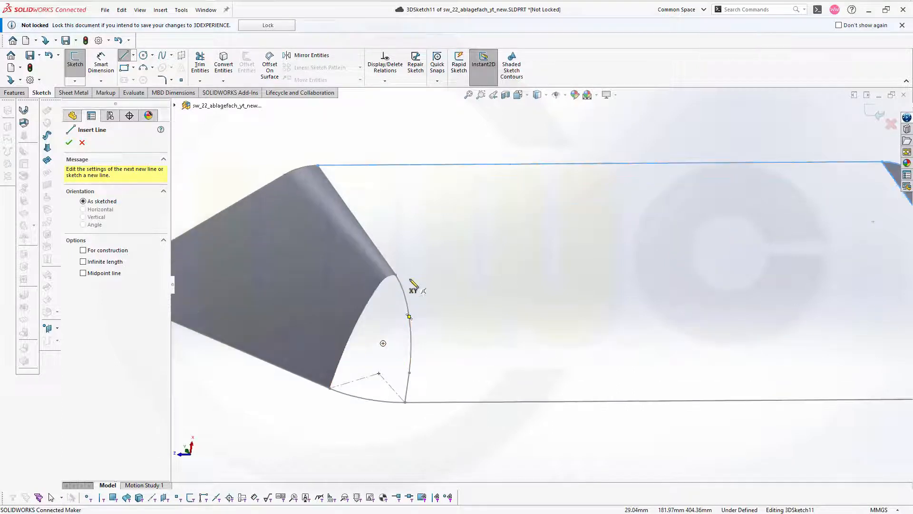
{"action": "left_click", "coordinate": [395, 275]}
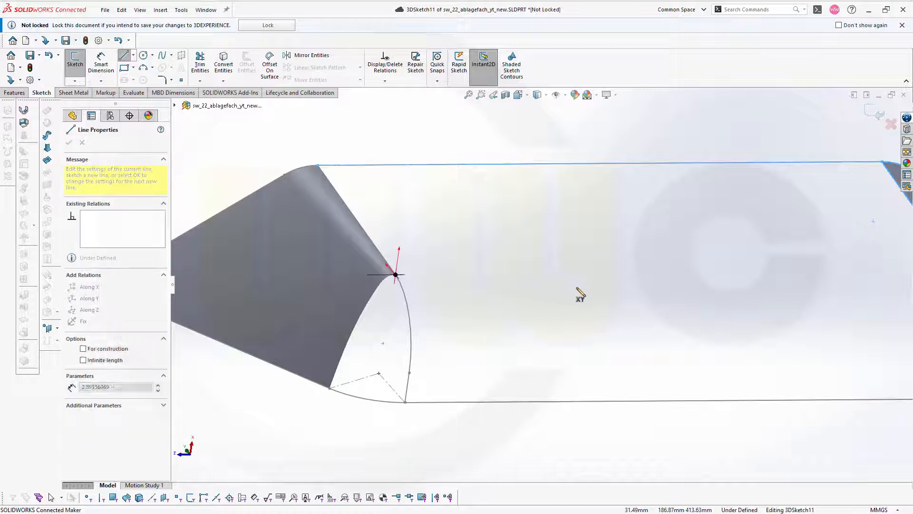
{"action": "scroll", "coordinate": [579, 288], "scroll_direction": "up", "scroll_amount": 4}
{"action": "scroll", "coordinate": [775, 284], "scroll_direction": "down", "scroll_amount": 3}
{"action": "scroll", "coordinate": [708, 285], "scroll_direction": "down", "scroll_amount": 4}
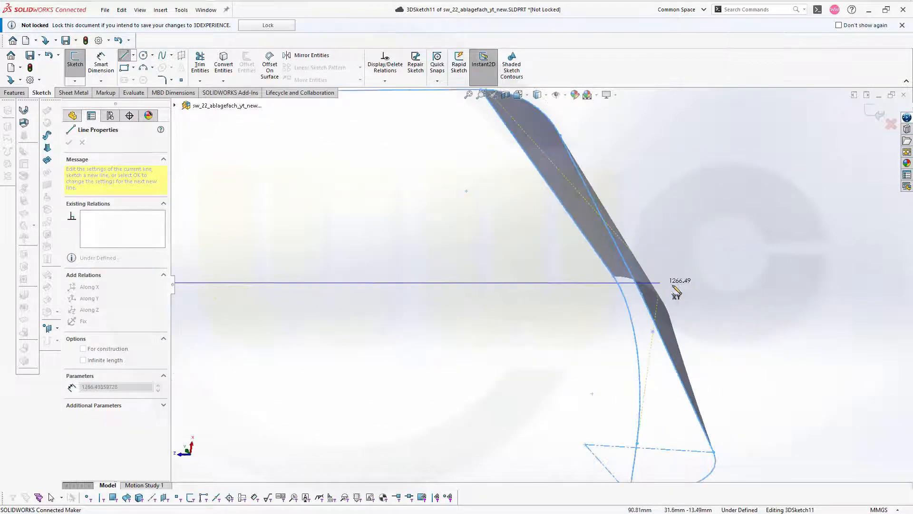
{"action": "left_click", "coordinate": [614, 277]}
{"action": "scroll", "coordinate": [542, 284], "scroll_direction": "up", "scroll_amount": 3}
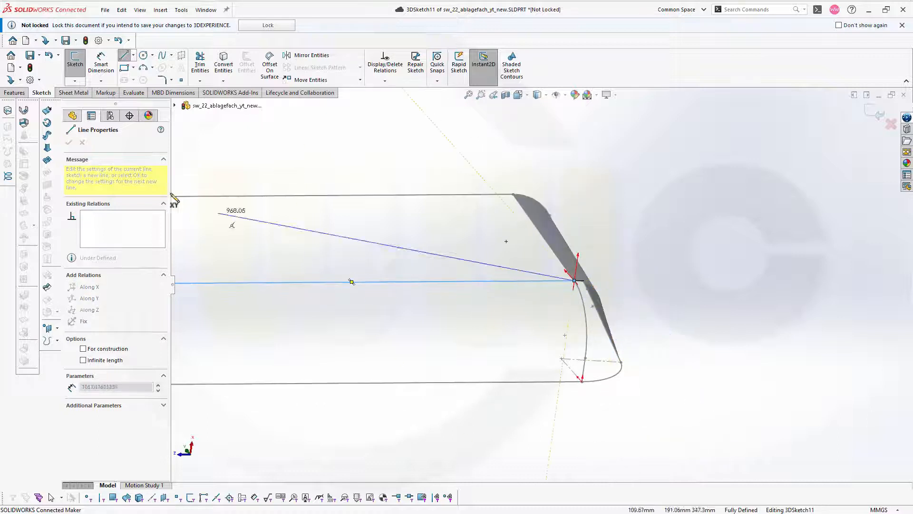
{"action": "right_click", "coordinate": [541, 162]}
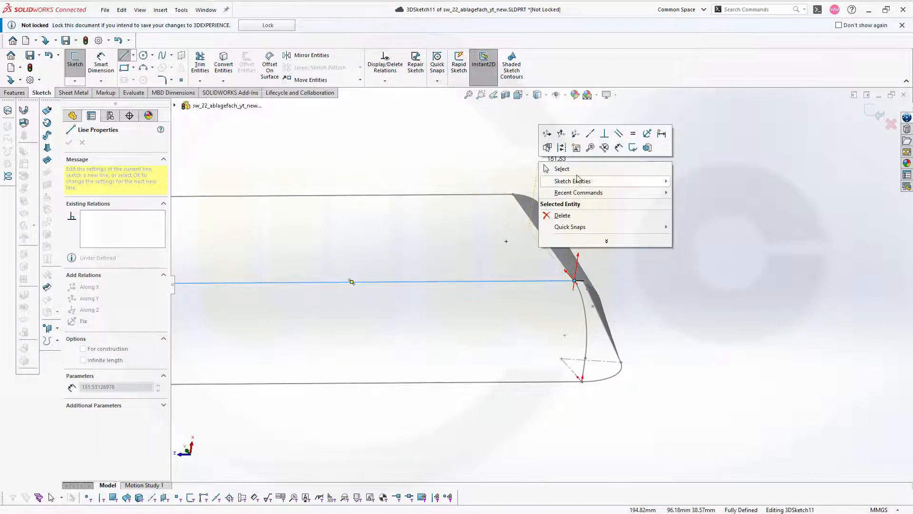
{"action": "left_click", "coordinate": [565, 169]}
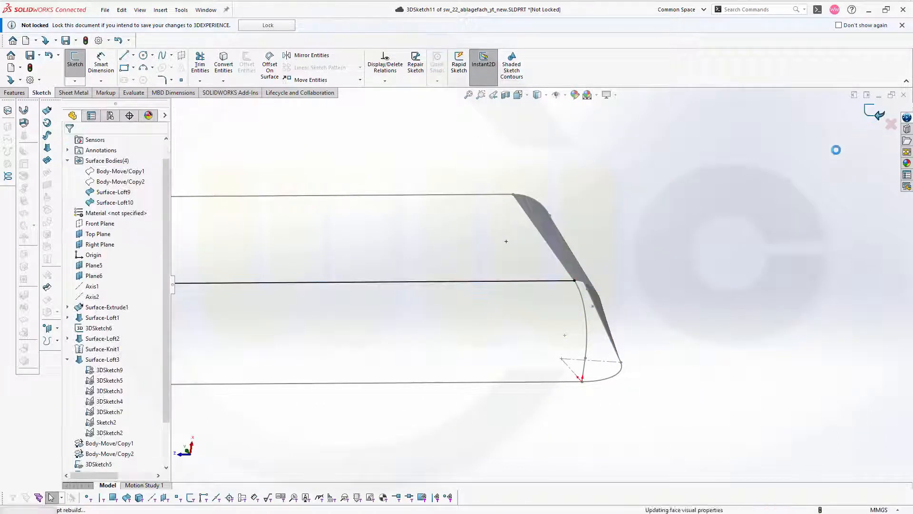
{"action": "double_click", "coordinate": [638, 229]}
Start a surface loft with the inner straight edge of the Surface-Loft9 end surface as its first profile.
{"action": "scroll", "coordinate": [593, 271], "scroll_direction": "up", "scroll_amount": 5}
{"action": "mouse_move", "coordinate": [281, 348]}
{"action": "middle_mouse_down"}
{"action": "mouse_move", "coordinate": [327, 385]}
{"action": "mouse_move", "coordinate": [455, 424]}
{"action": "middle_mouse_up"}
{"action": "scroll", "coordinate": [455, 424], "scroll_direction": "down", "scroll_amount": 1}
{"action": "left_click", "coordinate": [451, 342]}
{"action": "middle_click_drag", "start_coordinate": [481, 350], "coordinate": [465, 212]}
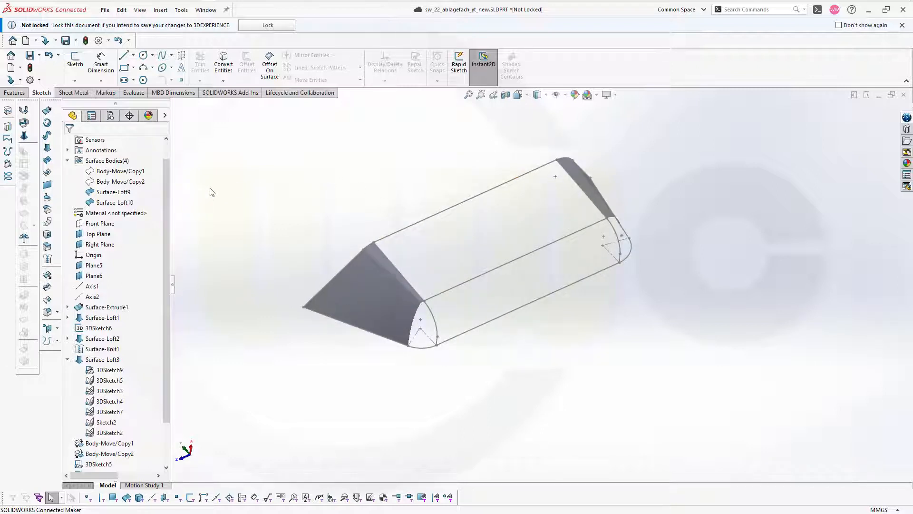
{"action": "left_click", "coordinate": [48, 149]}
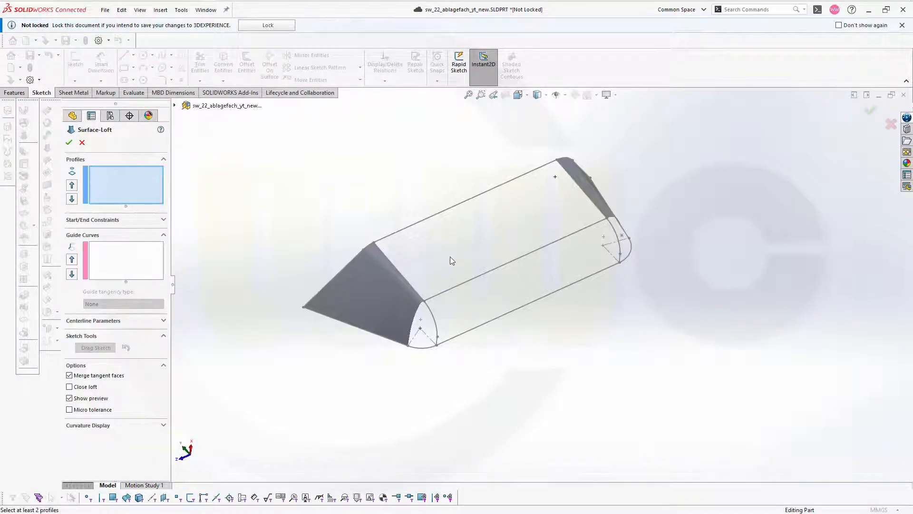
{"action": "middle_click_drag", "start_coordinate": [450, 258], "coordinate": [428, 236]}
{"action": "scroll", "coordinate": [402, 272], "scroll_direction": "down", "scroll_amount": 1}
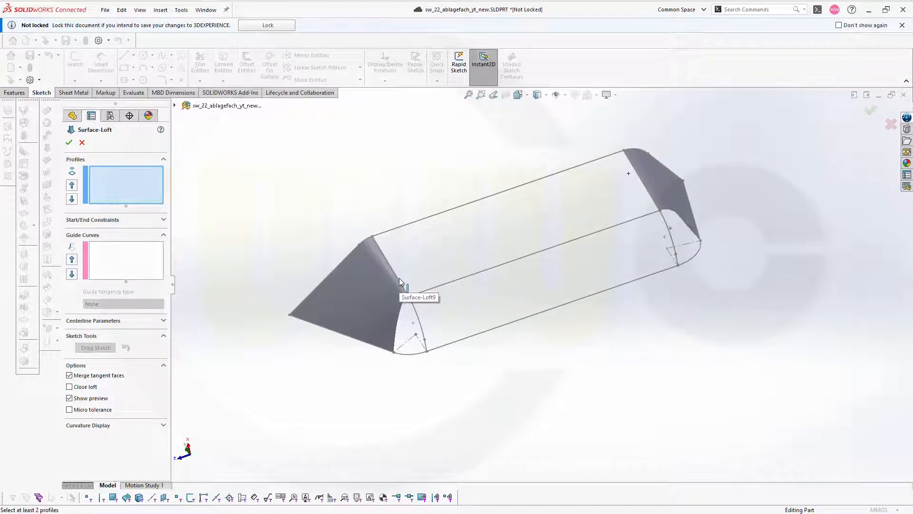
{"action": "right_click", "coordinate": [399, 279]}
{"action": "left_click", "coordinate": [430, 319]}
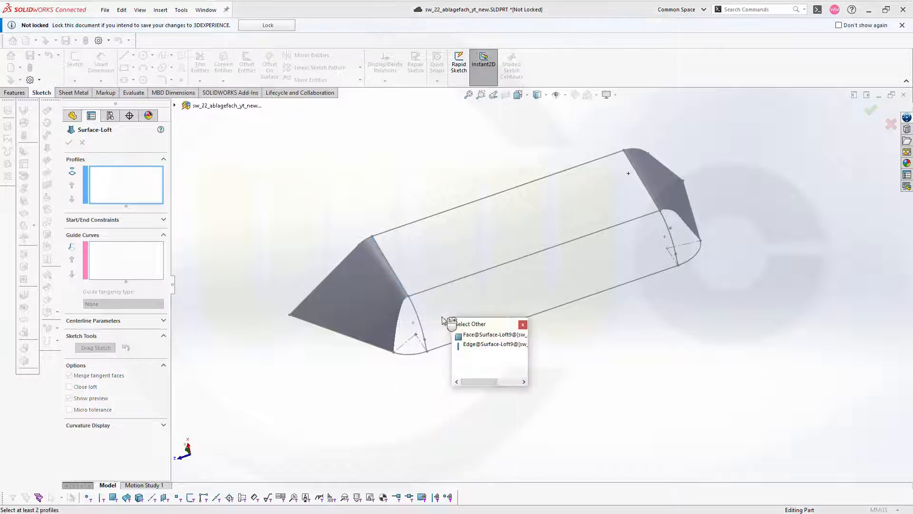
{"action": "left_click", "coordinate": [473, 344]}
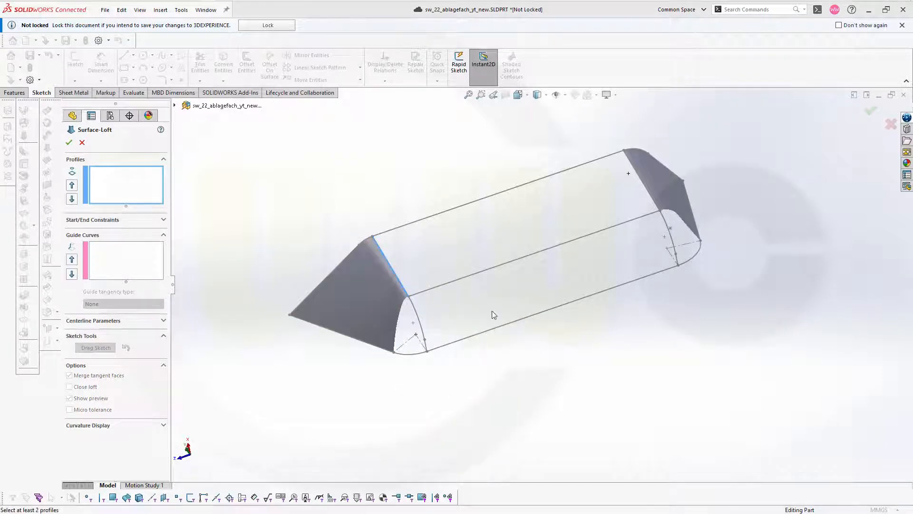
Add the matching inner straight edge of the opposite end surface as the loft's second profile.
{"action": "right_click", "coordinate": [650, 194]}
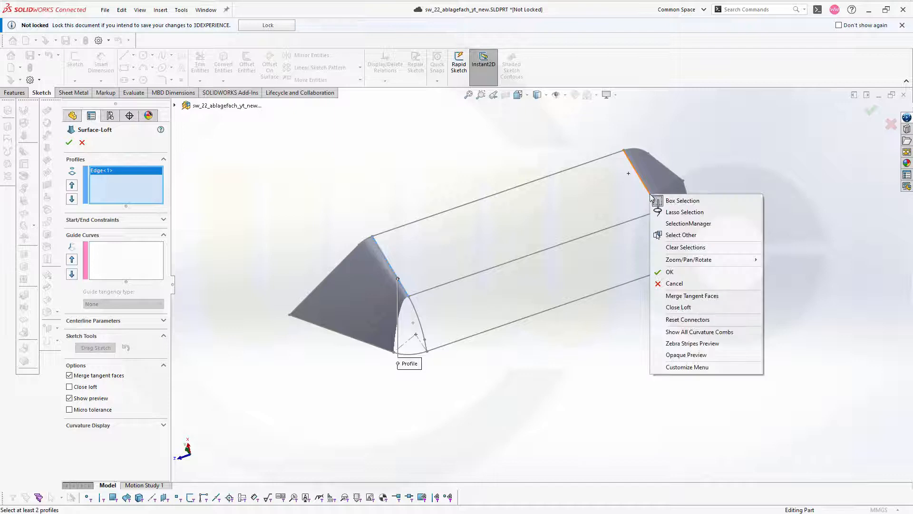
{"action": "left_click", "coordinate": [679, 236]}
{"action": "left_click", "coordinate": [721, 259]}
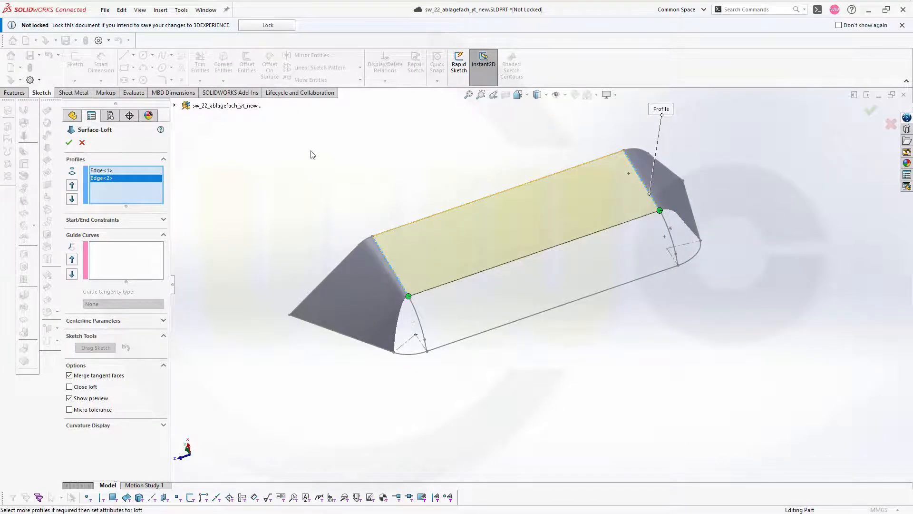
Set both the start and end constraints of the connecting loft to Tangency To Face.
{"action": "left_click", "coordinate": [163, 220]}
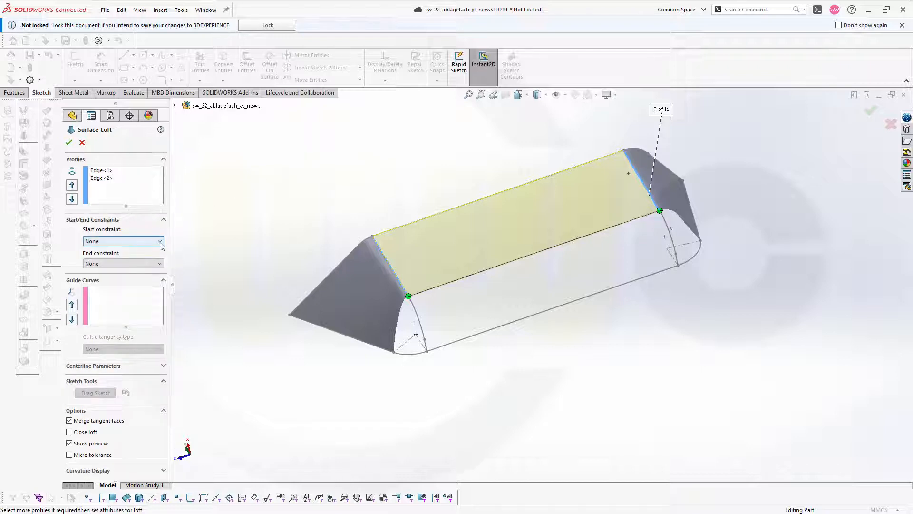
{"action": "left_click", "coordinate": [160, 242]}
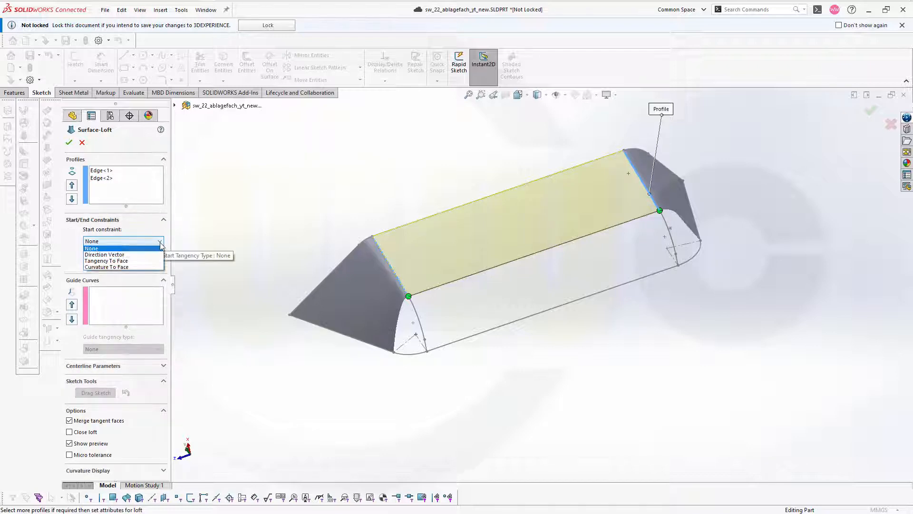
{"action": "left_click", "coordinate": [126, 263]}
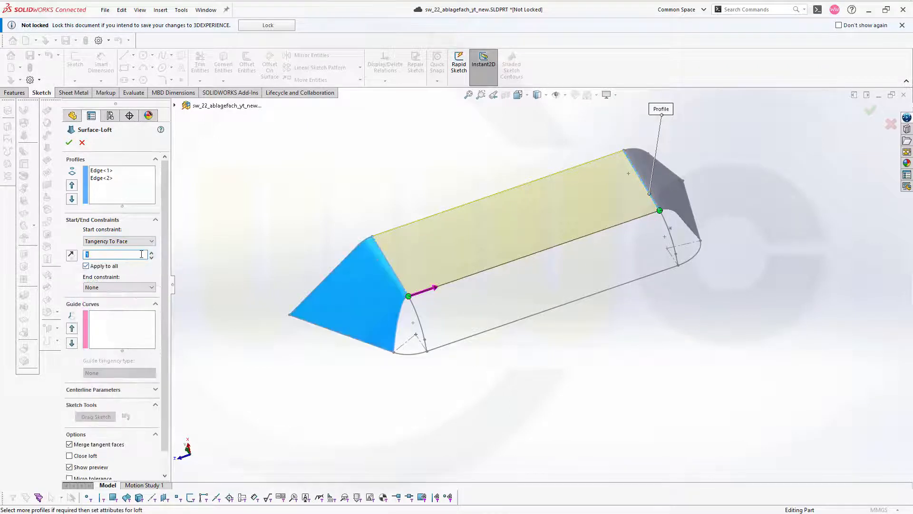
{"action": "left_click", "coordinate": [153, 287]}
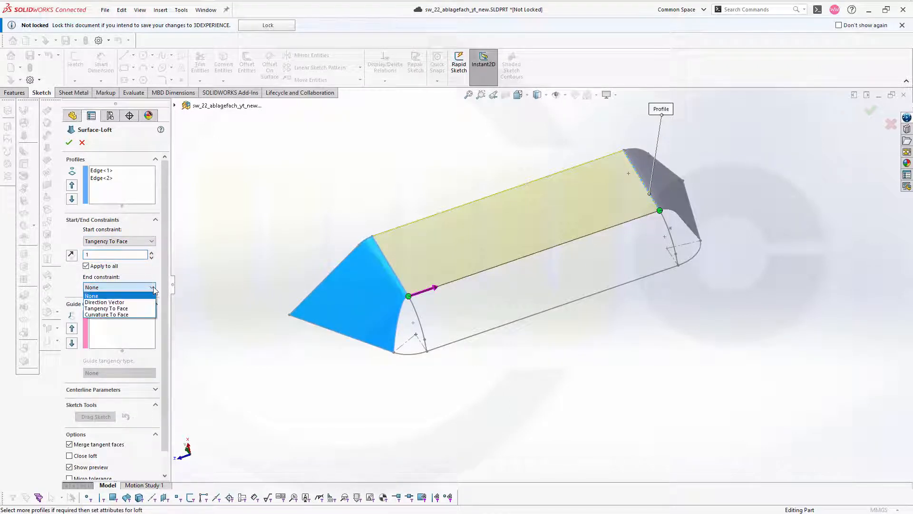
{"action": "left_click", "coordinate": [135, 308]}
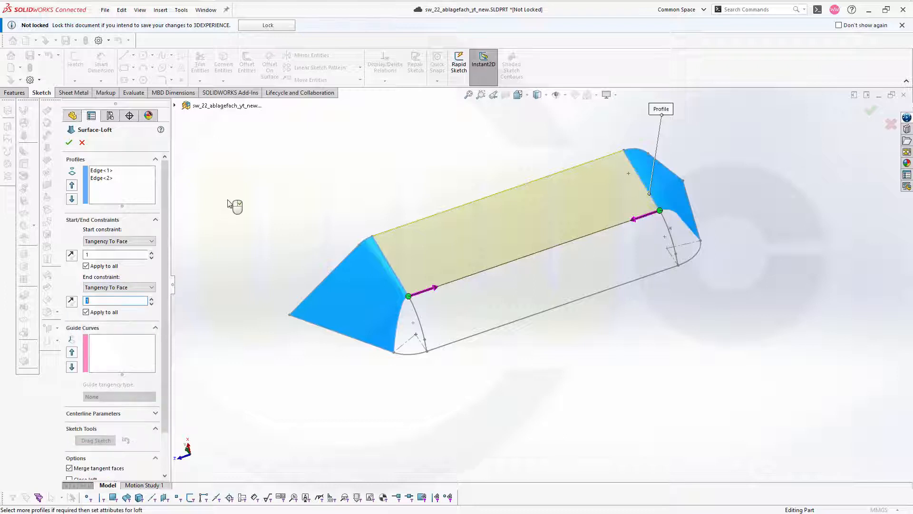
{"action": "left_click", "coordinate": [108, 351]}
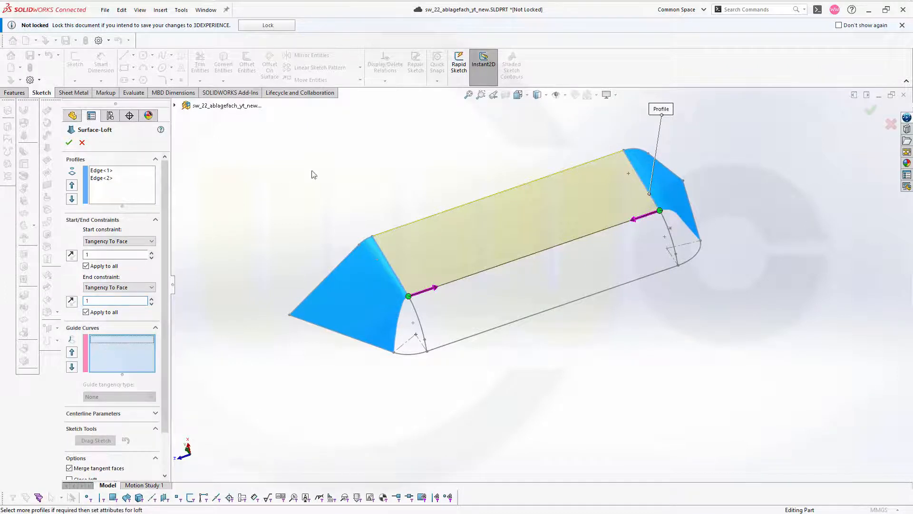
{"action": "left_click", "coordinate": [412, 222]}
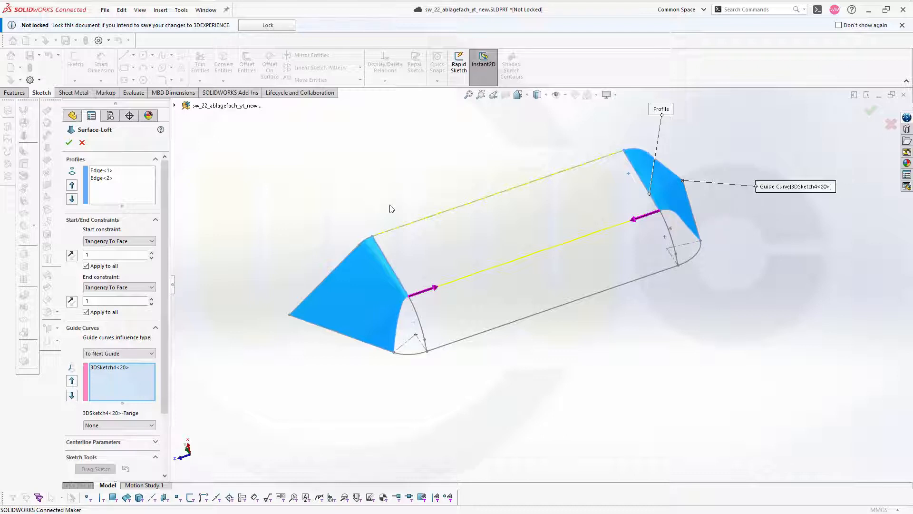
{"action": "right_click", "coordinate": [123, 371]}
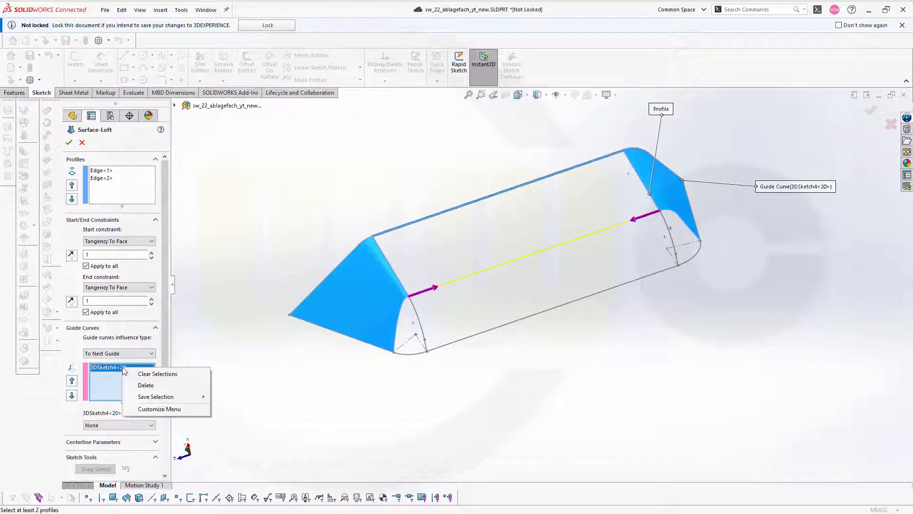
{"action": "left_click", "coordinate": [147, 385]}
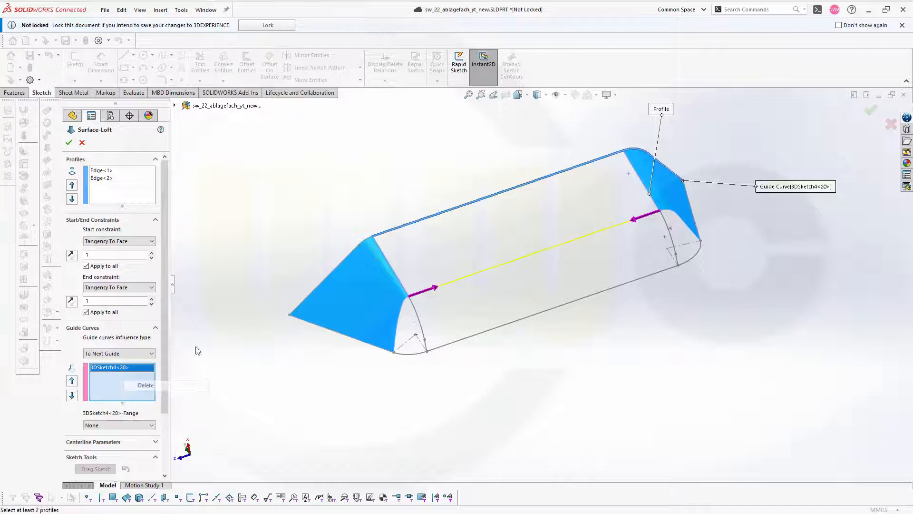
{"action": "right_click", "coordinate": [411, 225]}
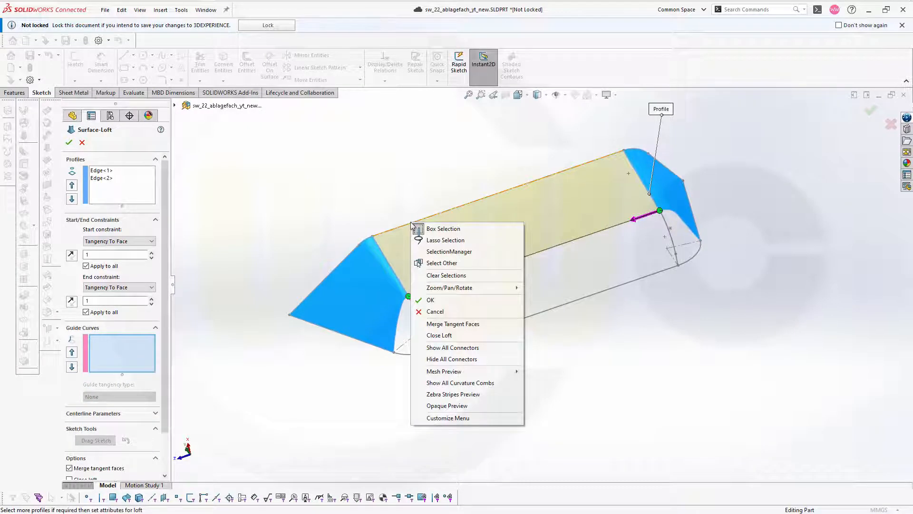
{"action": "left_click", "coordinate": [442, 263]}
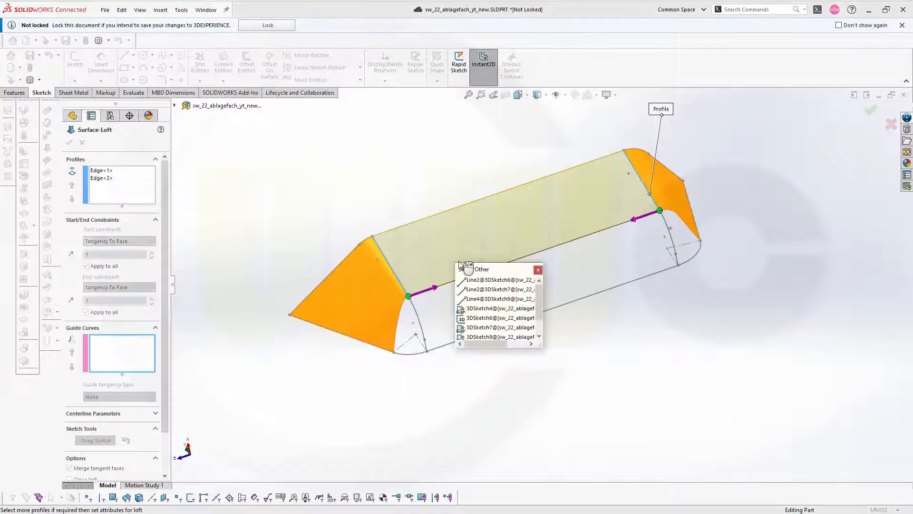
{"action": "left_click", "coordinate": [473, 300]}
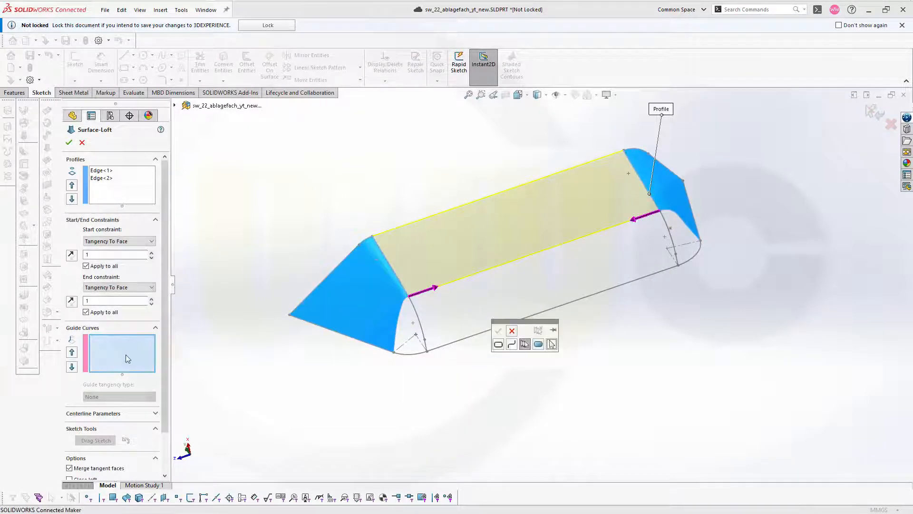
Add the sketched line joining the end surfaces' lower inner corners as the guide curve and create the tangent connecting loft.
{"action": "left_click", "coordinate": [450, 287]}
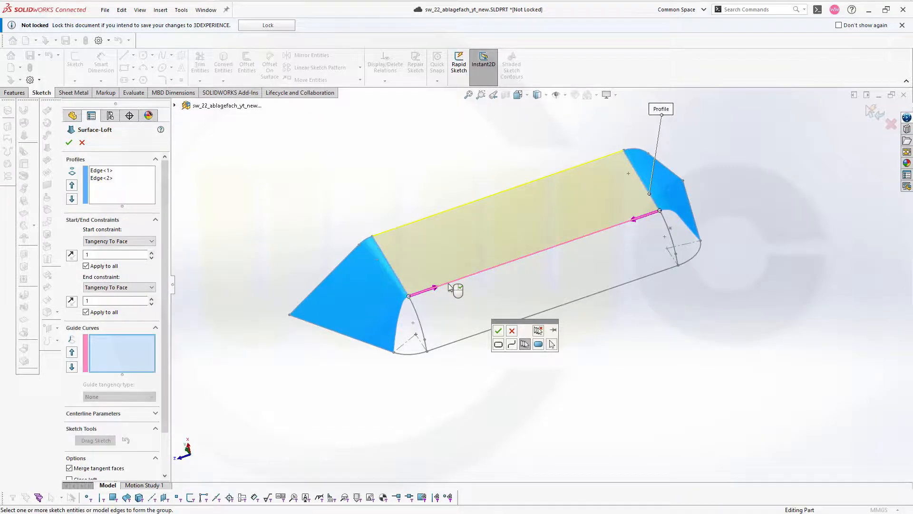
{"action": "left_click", "coordinate": [498, 331]}
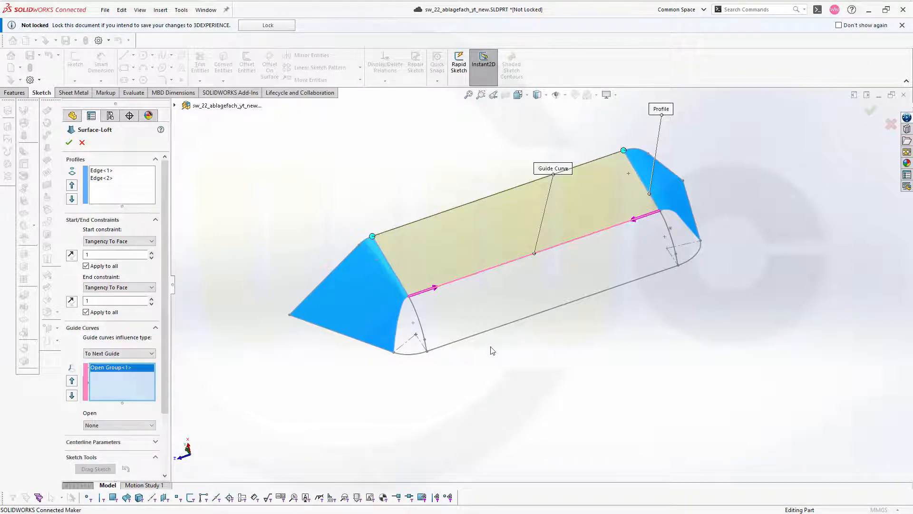
{"action": "middle_click_drag", "start_coordinate": [572, 350], "coordinate": [530, 305]}
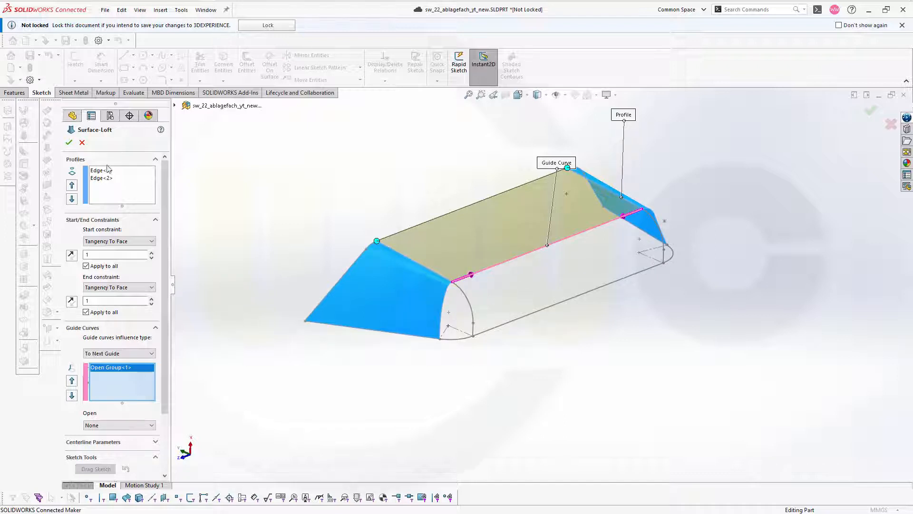
{"action": "left_click", "coordinate": [69, 142]}
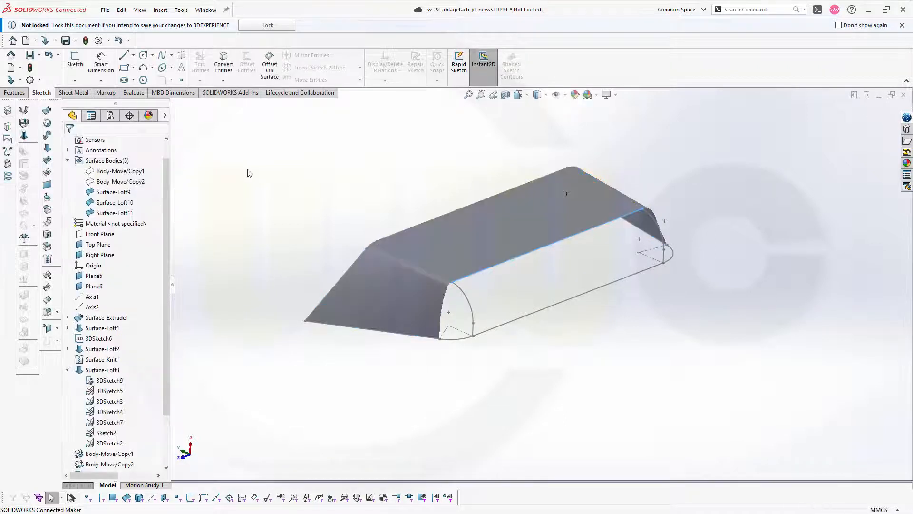
{"action": "middle_click_drag", "start_coordinate": [622, 327], "coordinate": [592, 342]}
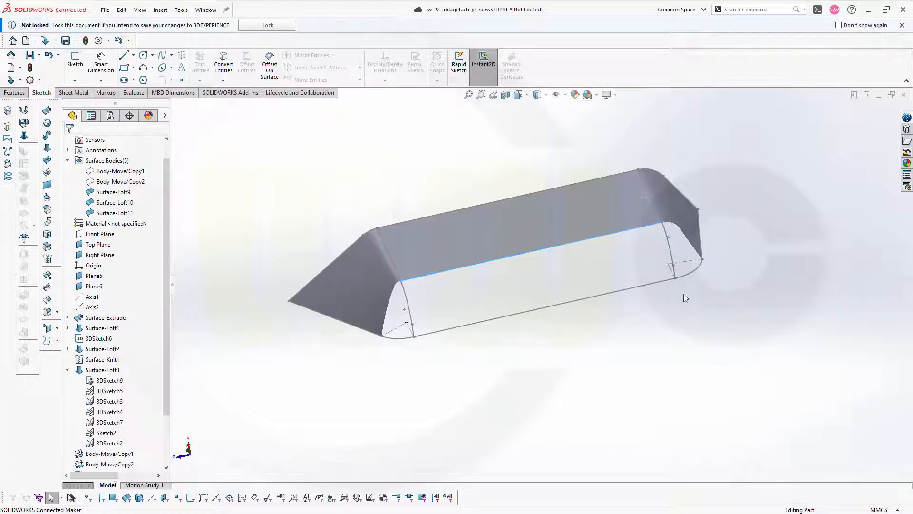
{"action": "left_click", "coordinate": [337, 174]}
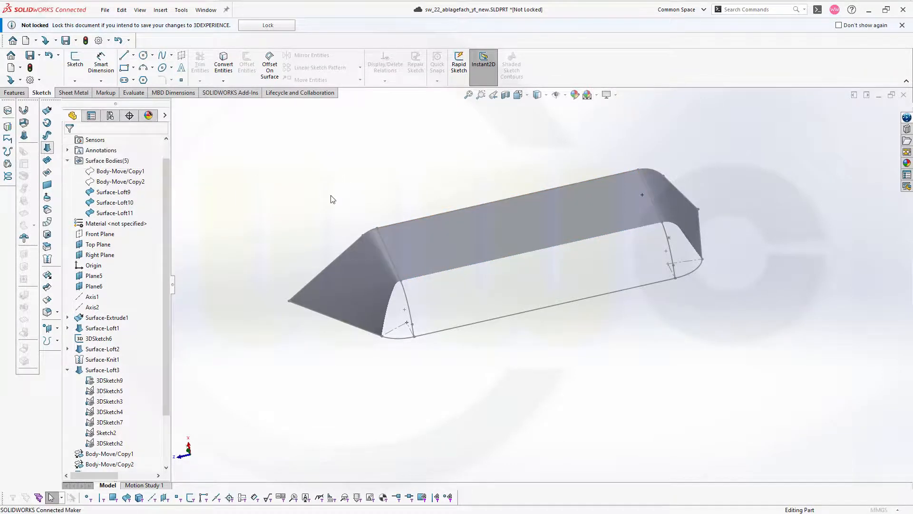
Start another surface loft with the long bottom sketch line at the open front as its first profile.
{"action": "left_click", "coordinate": [47, 147]}
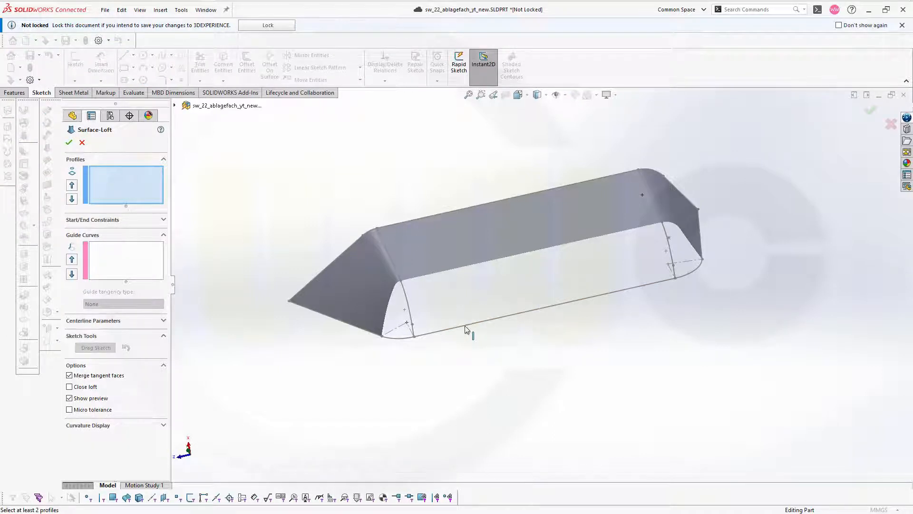
{"action": "right_click", "coordinate": [489, 367]}
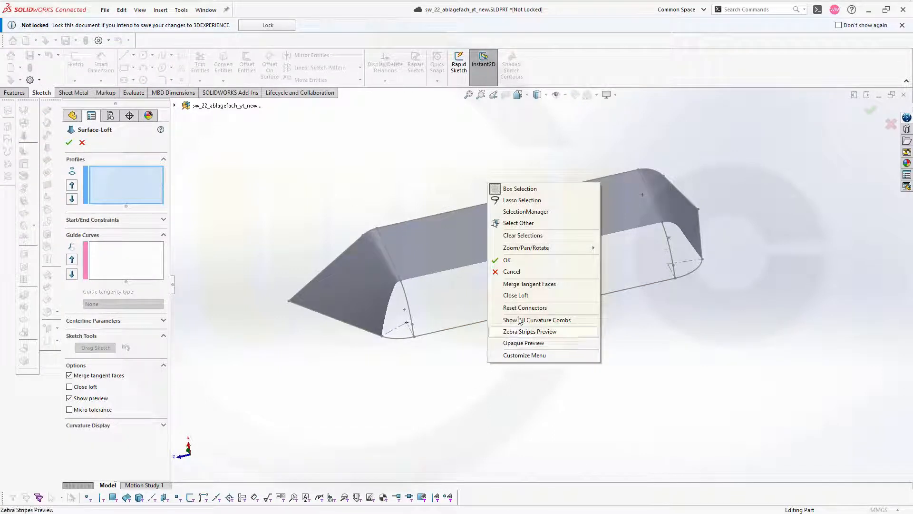
{"action": "left_click", "coordinate": [519, 214]}
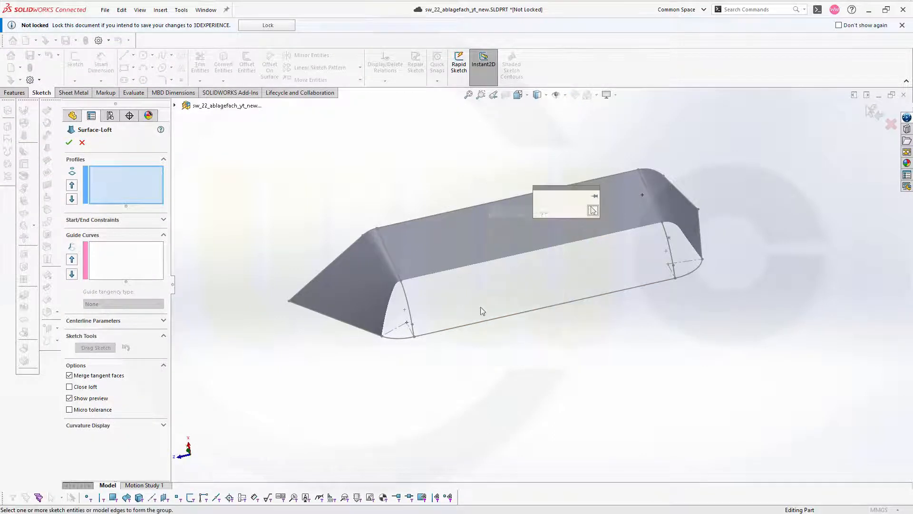
{"action": "left_click", "coordinate": [454, 330]}
{"action": "left_click", "coordinate": [540, 200]}
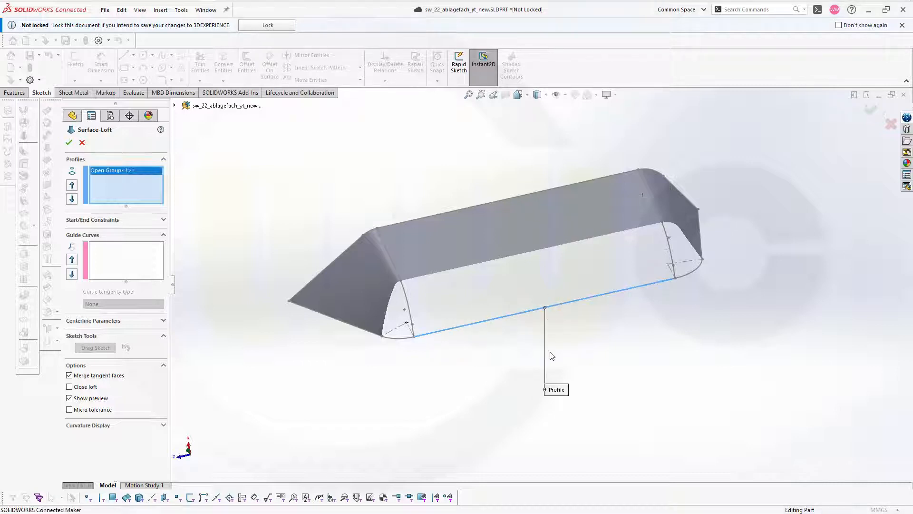
Add the connecting surface's long lower edge as the second profile of the front loft.
{"action": "right_click", "coordinate": [567, 342]}
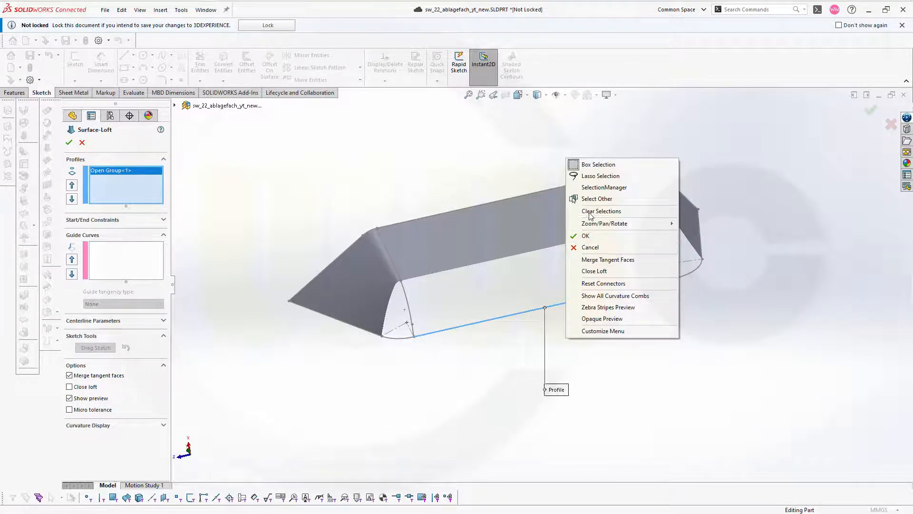
{"action": "left_click", "coordinate": [600, 187]}
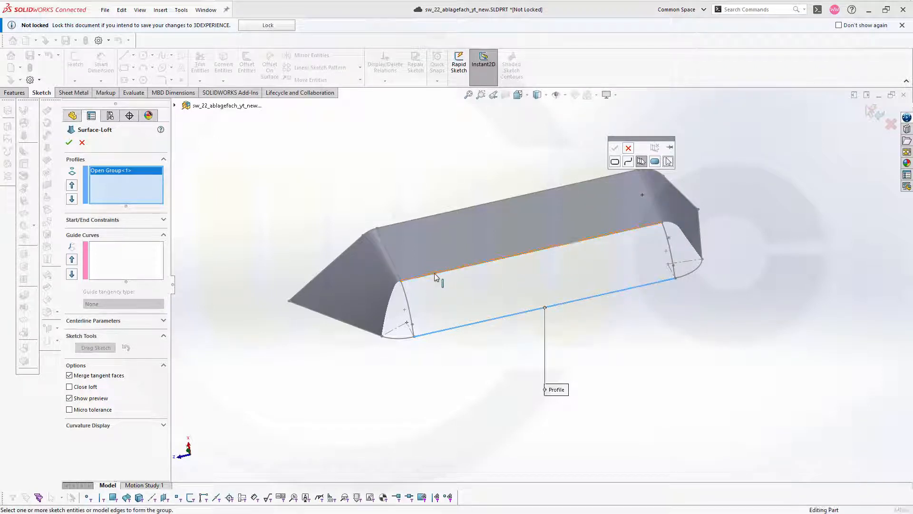
{"action": "right_click", "coordinate": [435, 273]}
{"action": "left_click", "coordinate": [470, 303]}
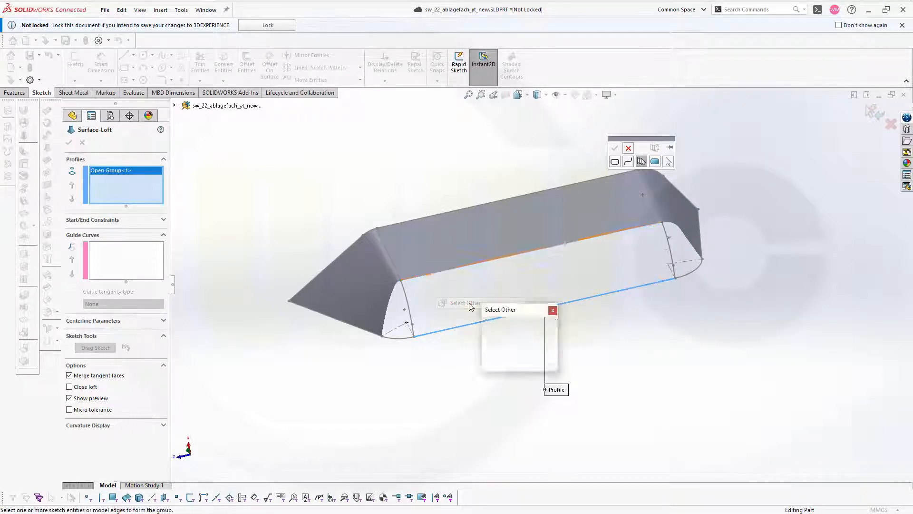
{"action": "left_click", "coordinate": [509, 330]}
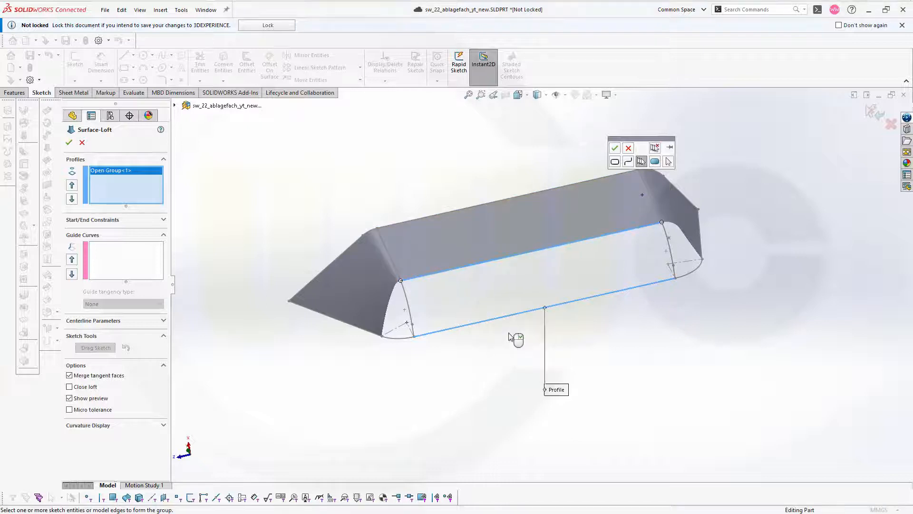
{"action": "left_click", "coordinate": [616, 149]}
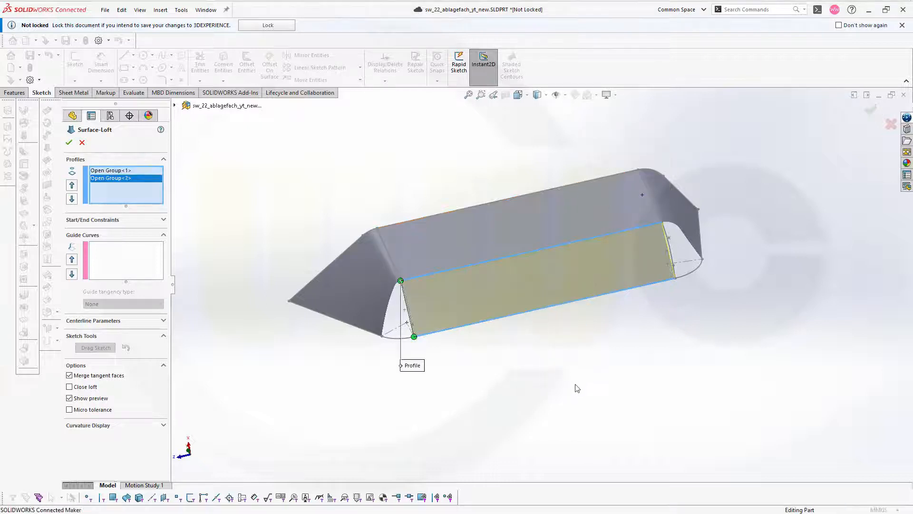
Add the two-segment curved sketch chain at the near end of the opening as the loft's first guide curve.
{"action": "middle_click_drag", "start_coordinate": [586, 380], "coordinate": [654, 351]}
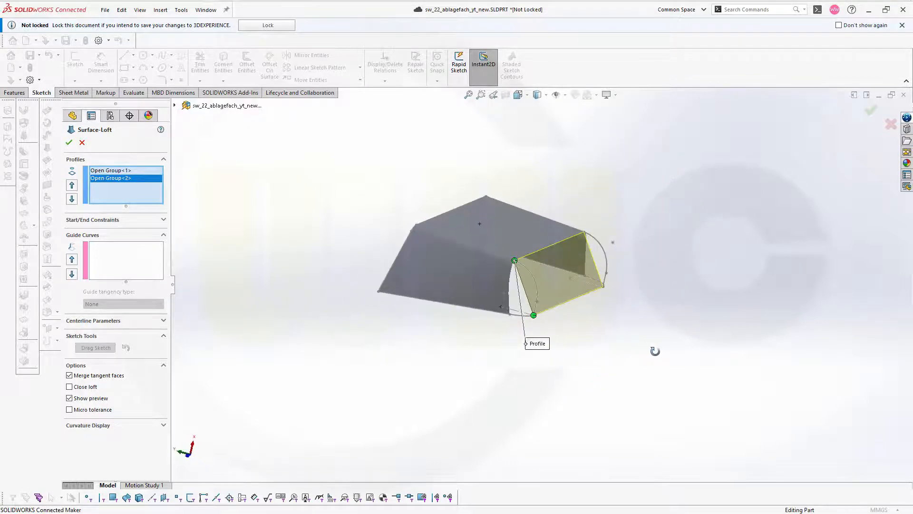
{"action": "left_click", "coordinate": [125, 261]}
{"action": "right_click", "coordinate": [704, 309]}
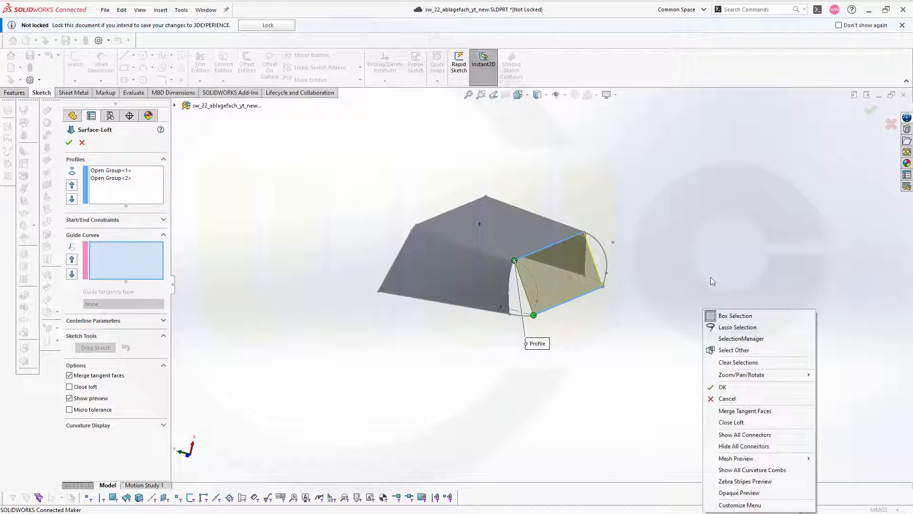
{"action": "left_click", "coordinate": [742, 340]}
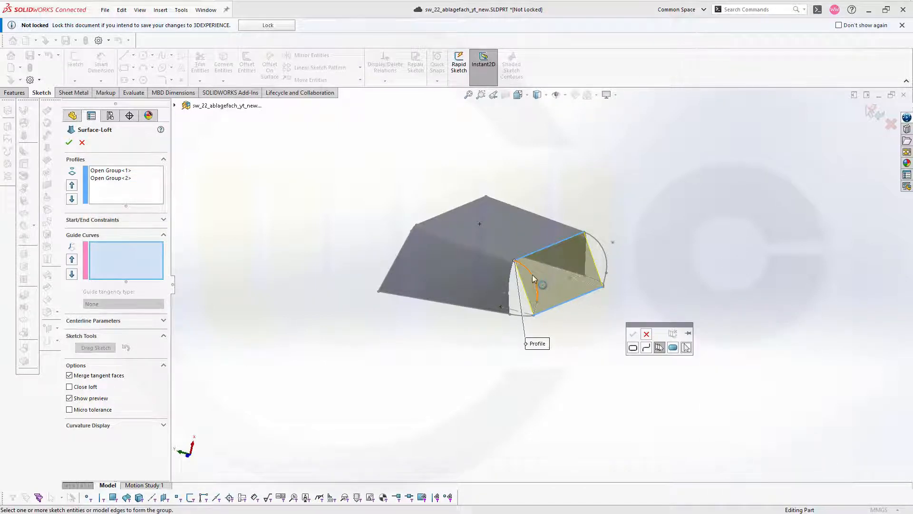
{"action": "left_click", "coordinate": [533, 279]}
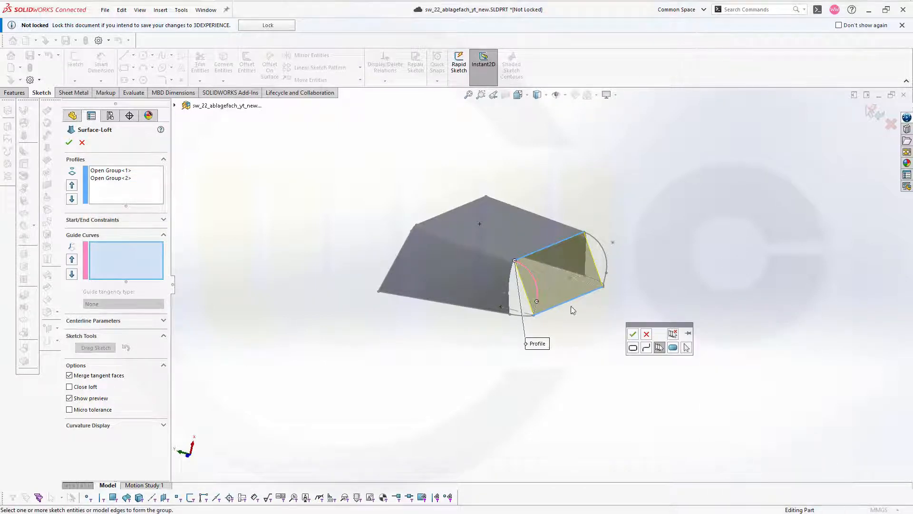
{"action": "left_click", "coordinate": [539, 310]}
{"action": "left_click", "coordinate": [632, 336]}
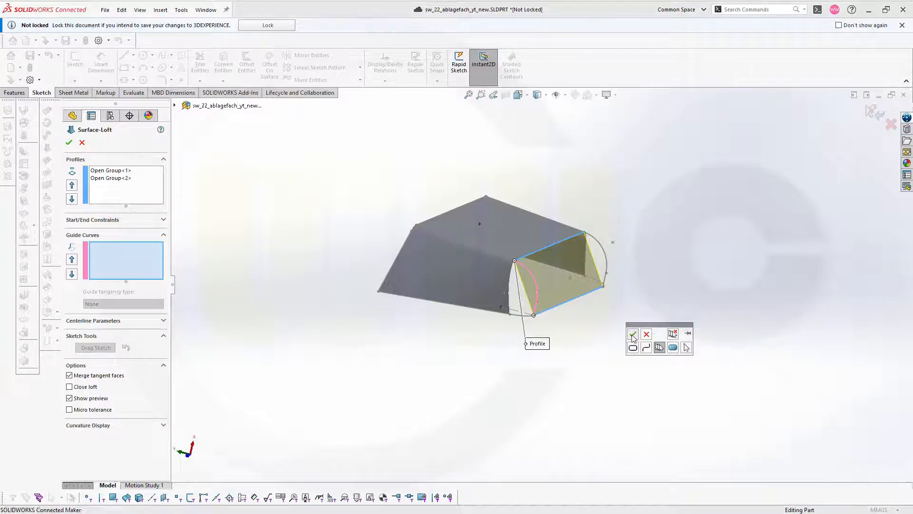
Add the matching two-segment curved sketch chain at the far end as the loft's second guide curve.
{"action": "right_click", "coordinate": [651, 296]}
{"action": "left_click", "coordinate": [689, 320]}
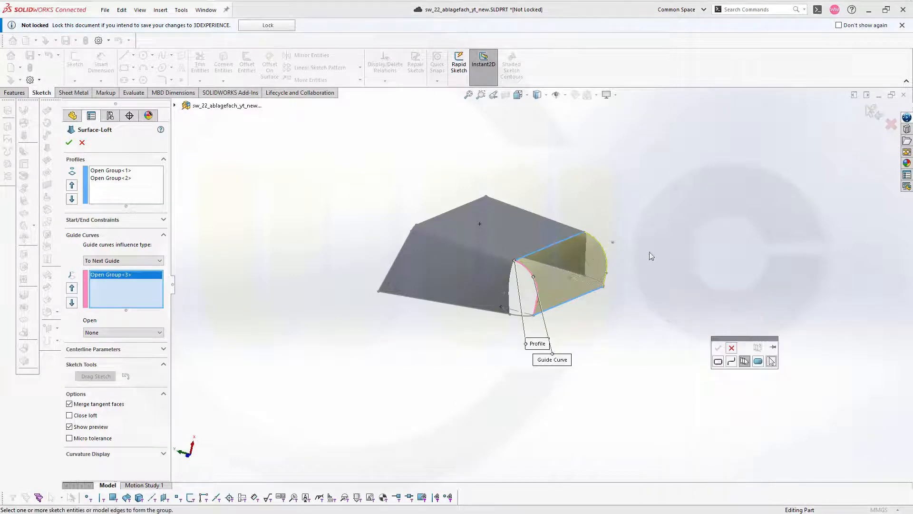
{"action": "left_click", "coordinate": [603, 248]}
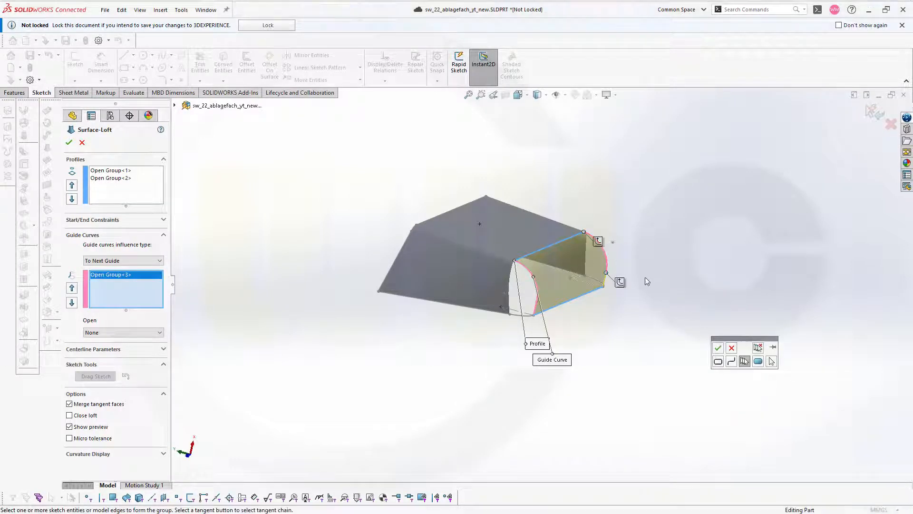
{"action": "left_click", "coordinate": [606, 283]}
{"action": "left_click", "coordinate": [718, 347]}
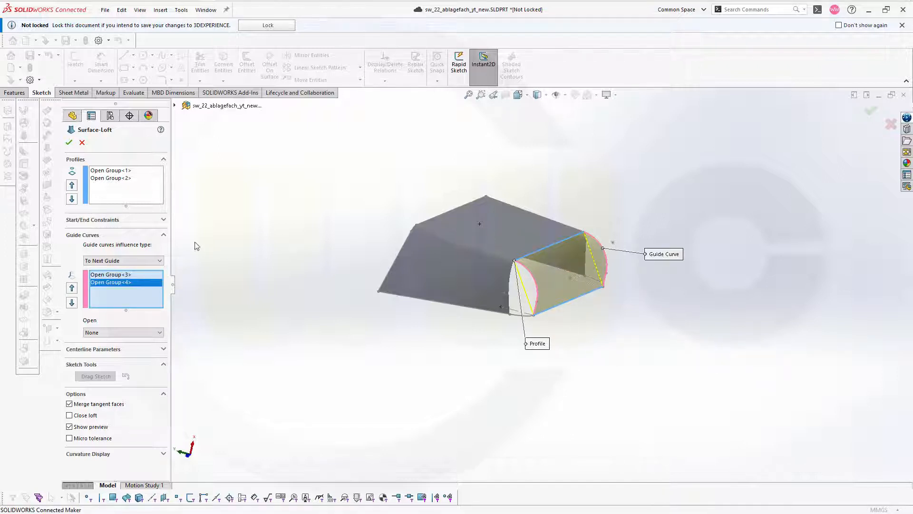
Set the front loft's end constraint to Tangency To Face and create the surface.
{"action": "left_click", "coordinate": [159, 261]}
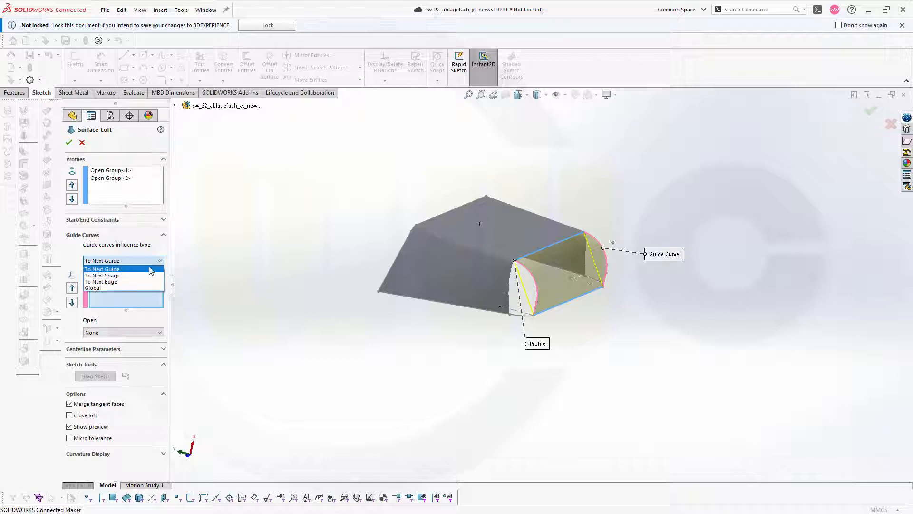
{"action": "left_click", "coordinate": [217, 226]}
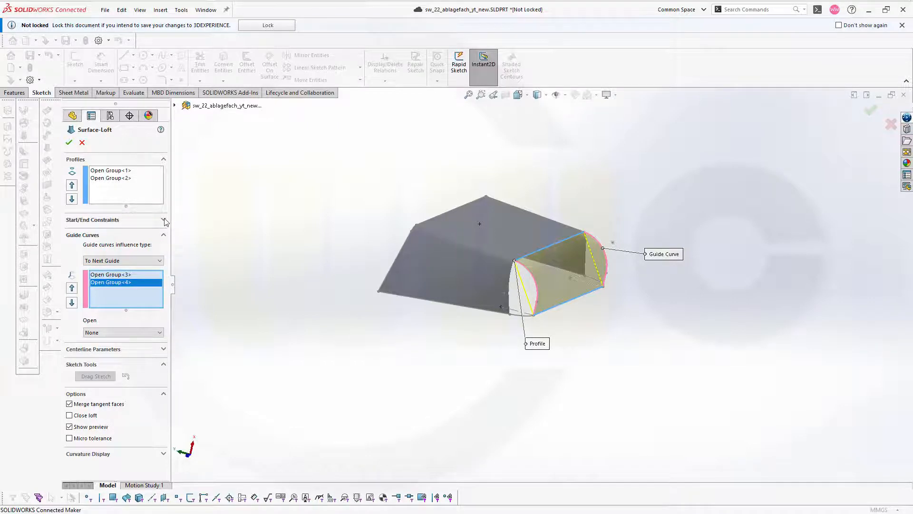
{"action": "left_click", "coordinate": [164, 220]}
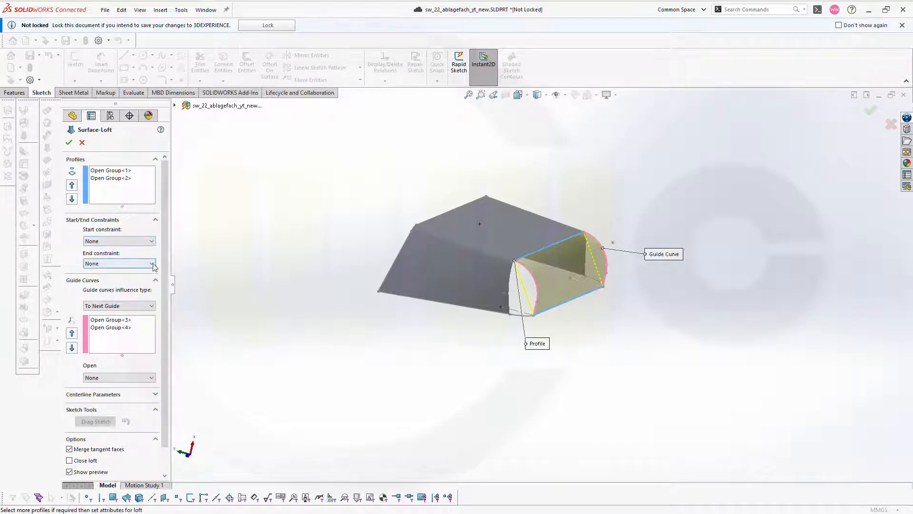
{"action": "left_click", "coordinate": [151, 264]}
{"action": "left_click", "coordinate": [128, 290]}
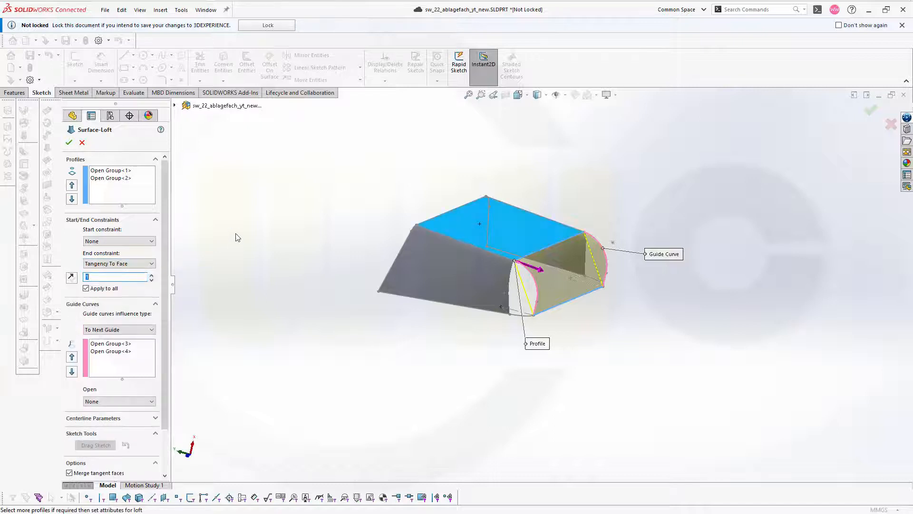
{"action": "left_click", "coordinate": [69, 142]}
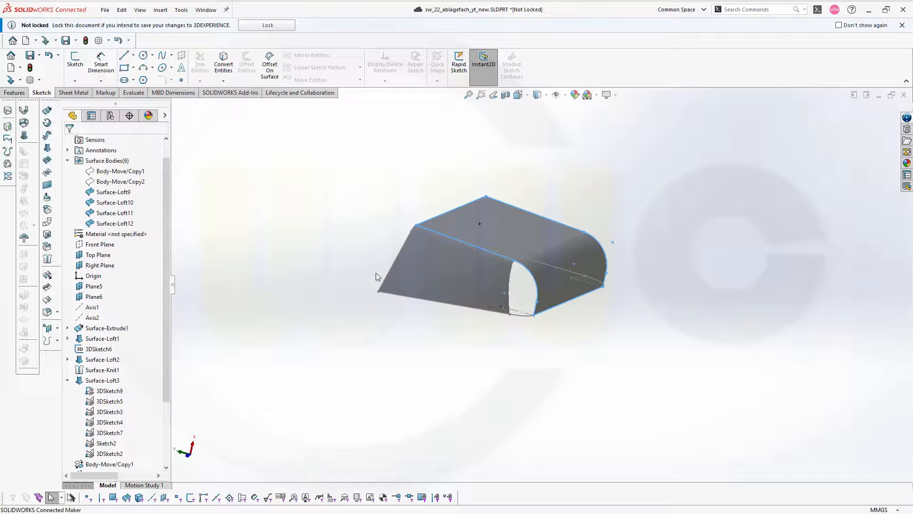
Start a surface loft at the first open front corner with the adjoining end surface's curved edge as its first profile.
{"action": "middle_click_drag", "start_coordinate": [581, 373], "coordinate": [553, 409]}
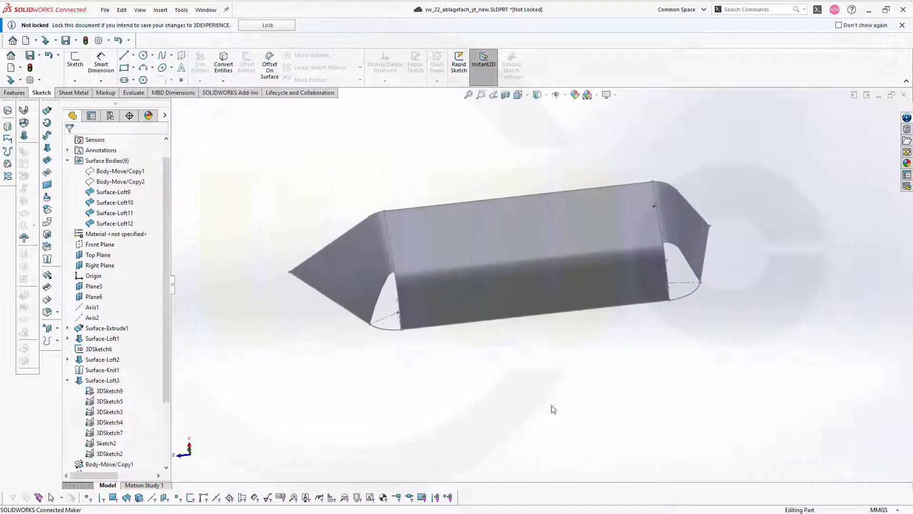
{"action": "scroll", "coordinate": [536, 358], "scroll_direction": "down", "scroll_amount": 2}
{"action": "middle_click_drag", "start_coordinate": [498, 381], "coordinate": [530, 367]}
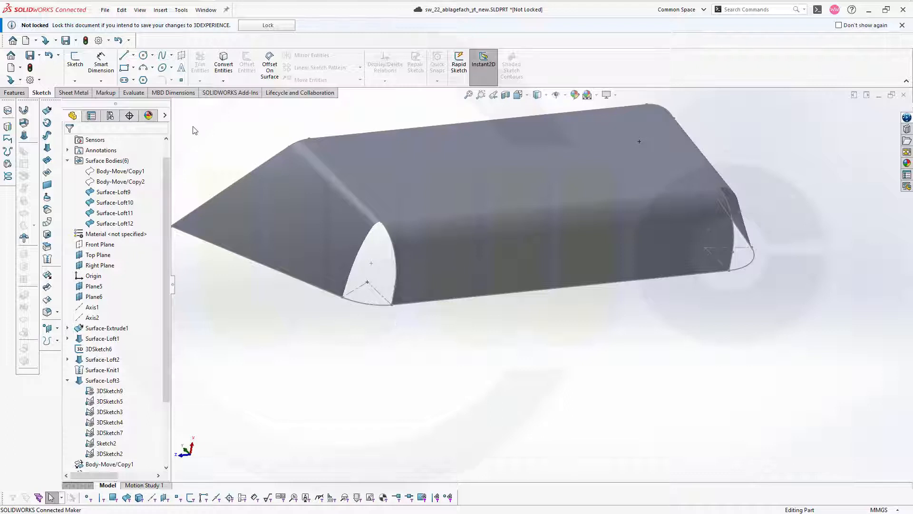
{"action": "left_click", "coordinate": [48, 147]}
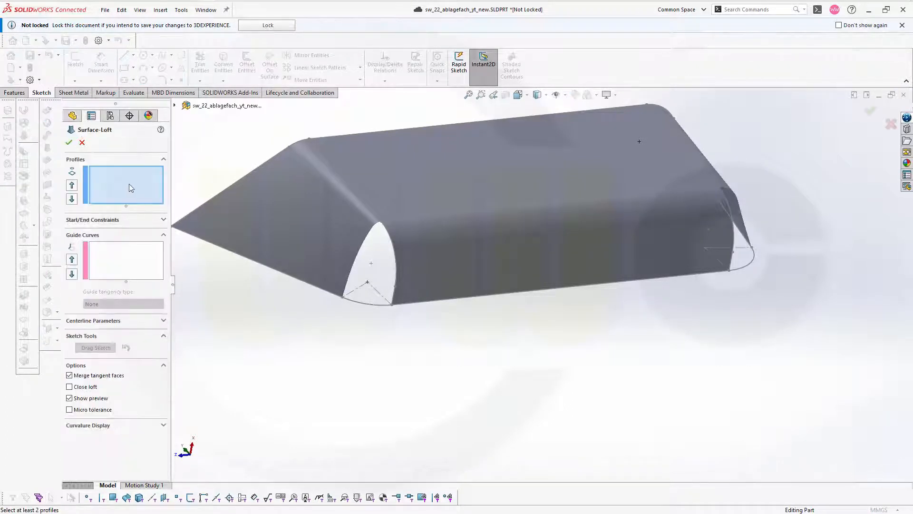
{"action": "right_click", "coordinate": [295, 329]}
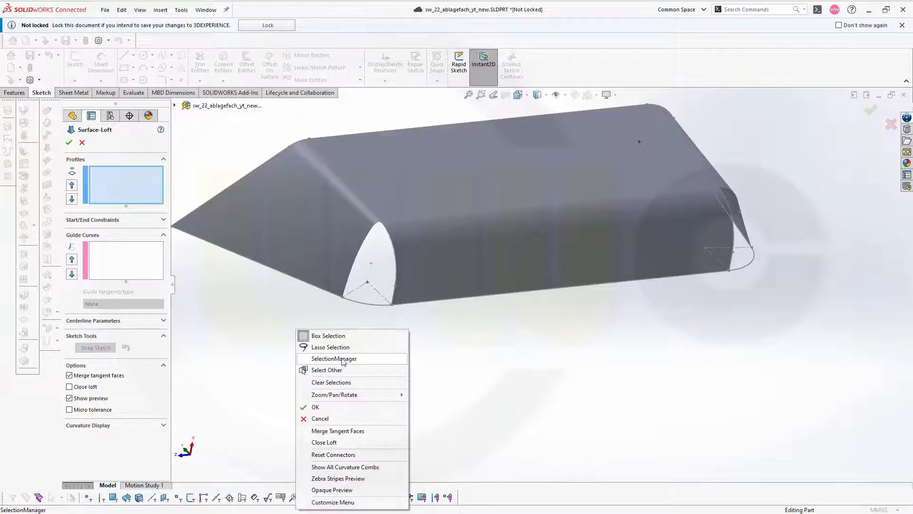
{"action": "left_click", "coordinate": [334, 359]}
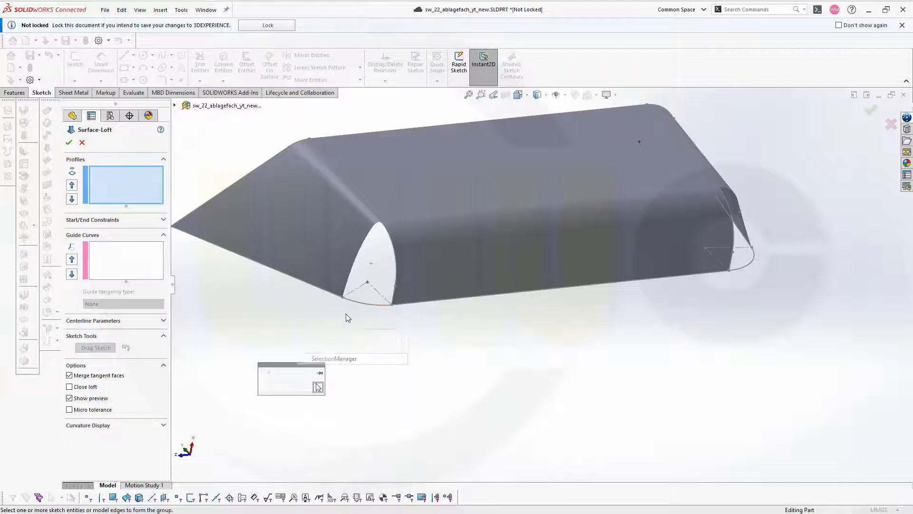
{"action": "left_click", "coordinate": [352, 272]}
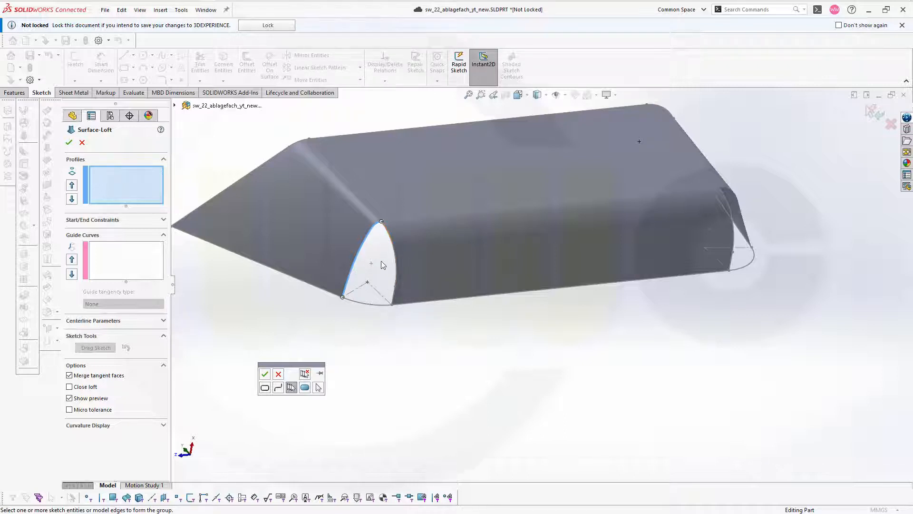
{"action": "left_click", "coordinate": [265, 375]}
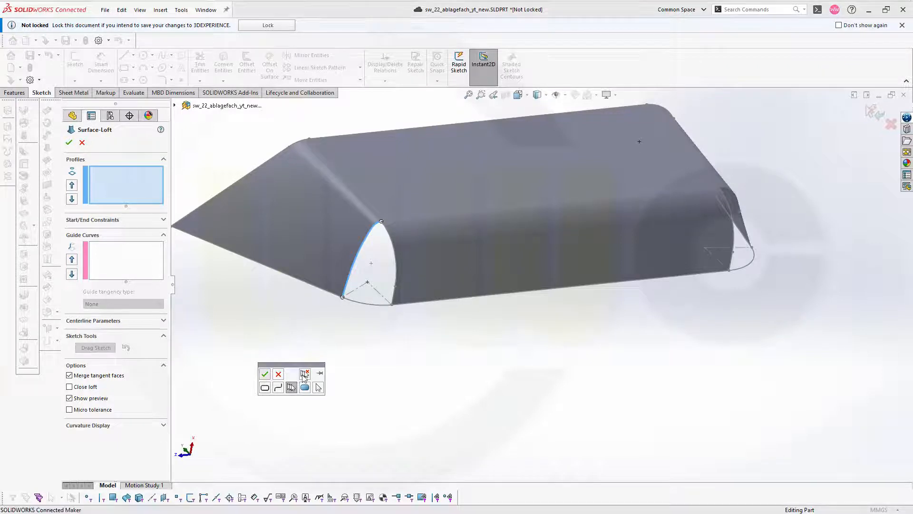
Add the front surface's adjoining edge as the corner loft's second profile and the sketch curve beneath the opening as its guide curve.
{"action": "right_click", "coordinate": [366, 351]}
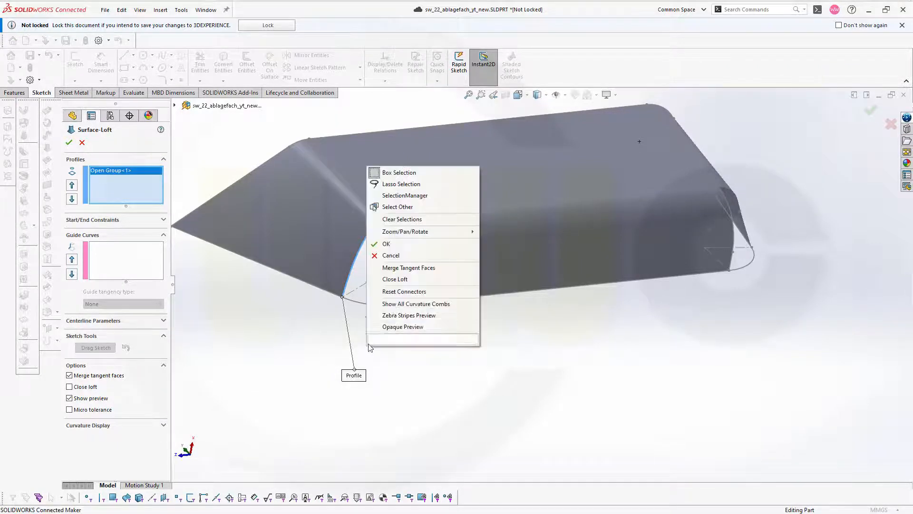
{"action": "left_click", "coordinate": [407, 195]}
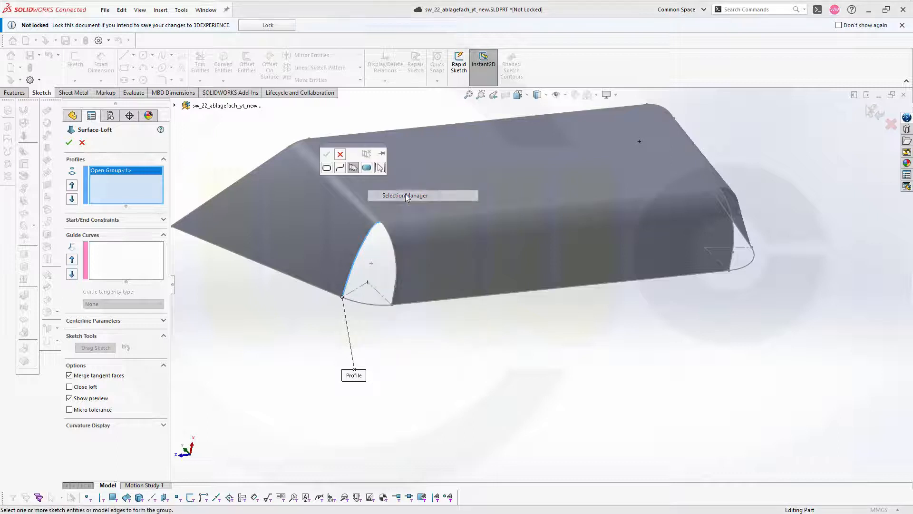
{"action": "right_click", "coordinate": [390, 237]}
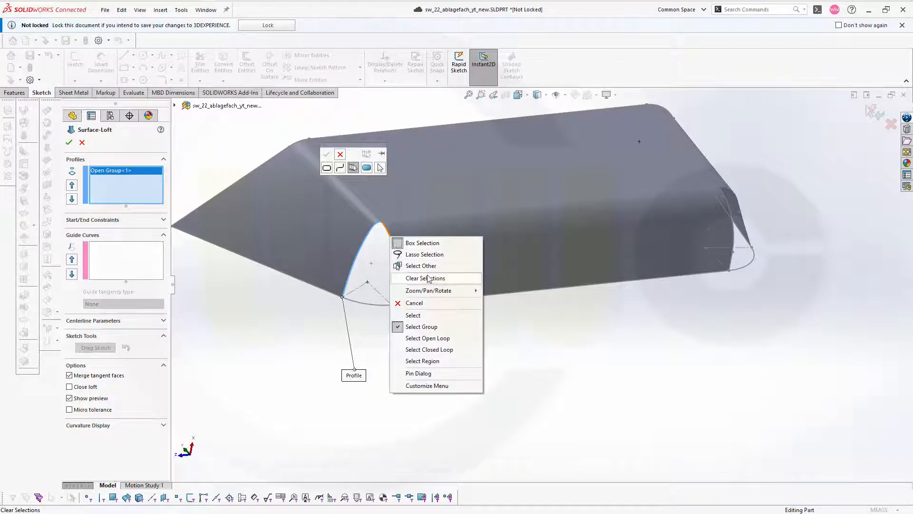
{"action": "left_click", "coordinate": [420, 266]}
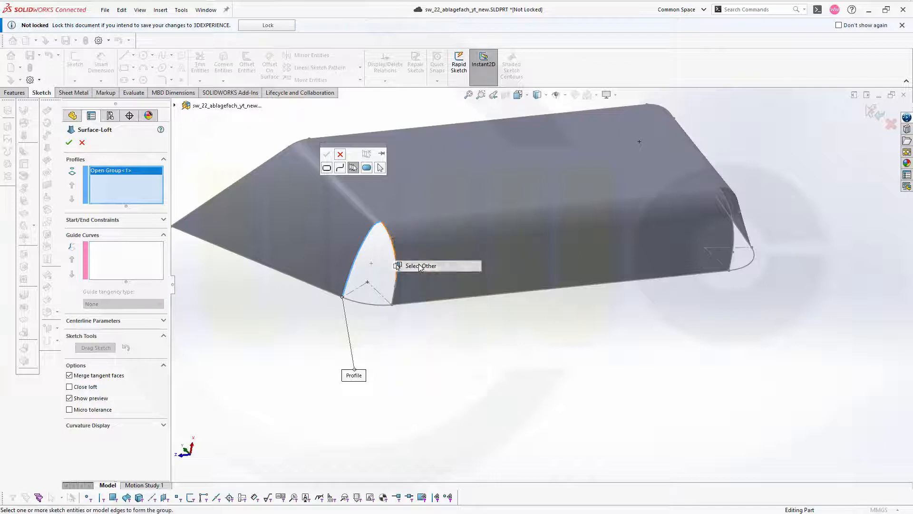
{"action": "left_click", "coordinate": [452, 282]}
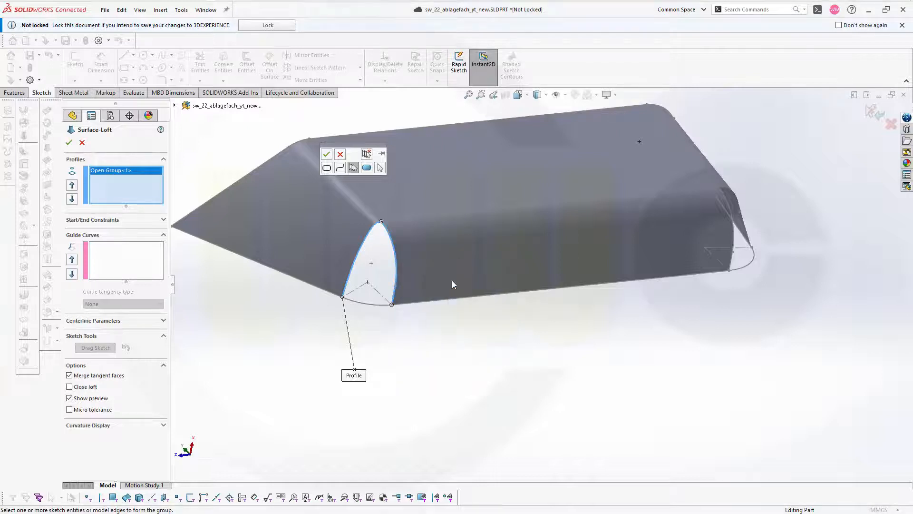
{"action": "left_click", "coordinate": [328, 155]}
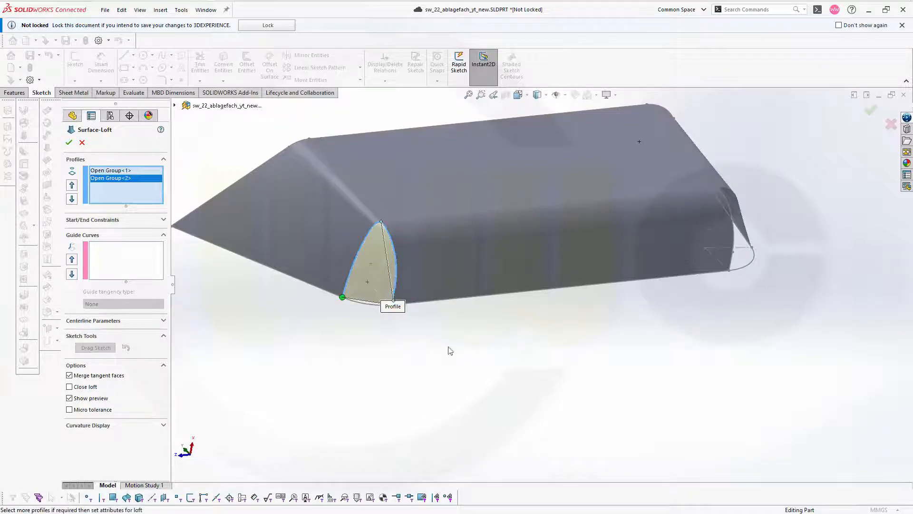
{"action": "left_click", "coordinate": [129, 263]}
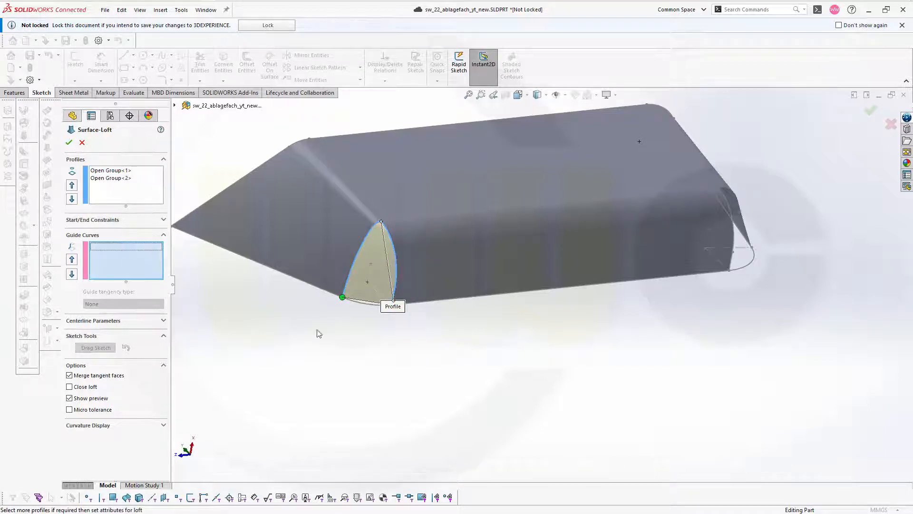
{"action": "left_click", "coordinate": [364, 307]}
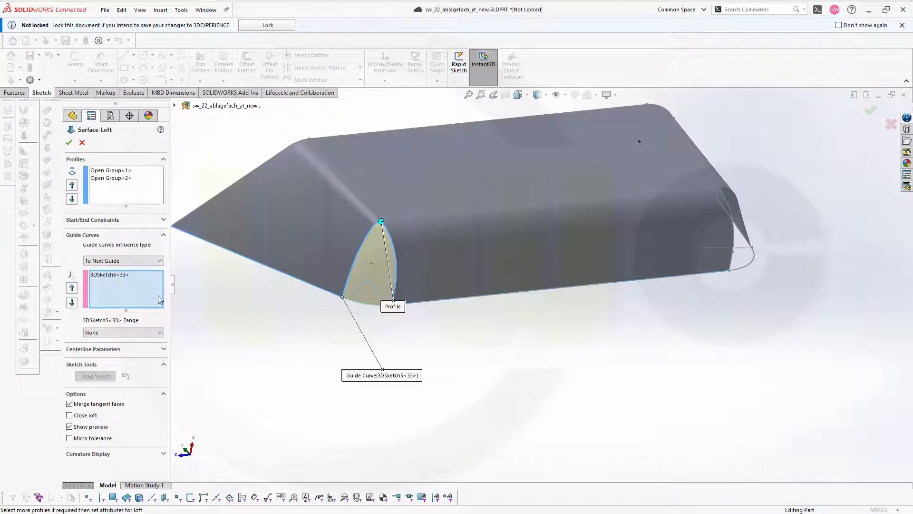
Set the first corner loft's start and end constraints to Tangency To Face and create the surface.
{"action": "left_click", "coordinate": [163, 220]}
{"action": "left_click", "coordinate": [152, 242]}
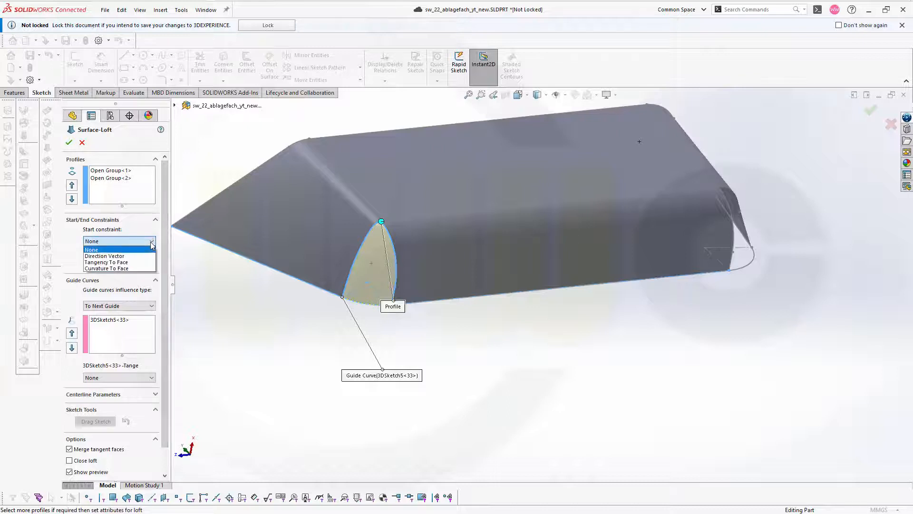
{"action": "left_click", "coordinate": [120, 262]}
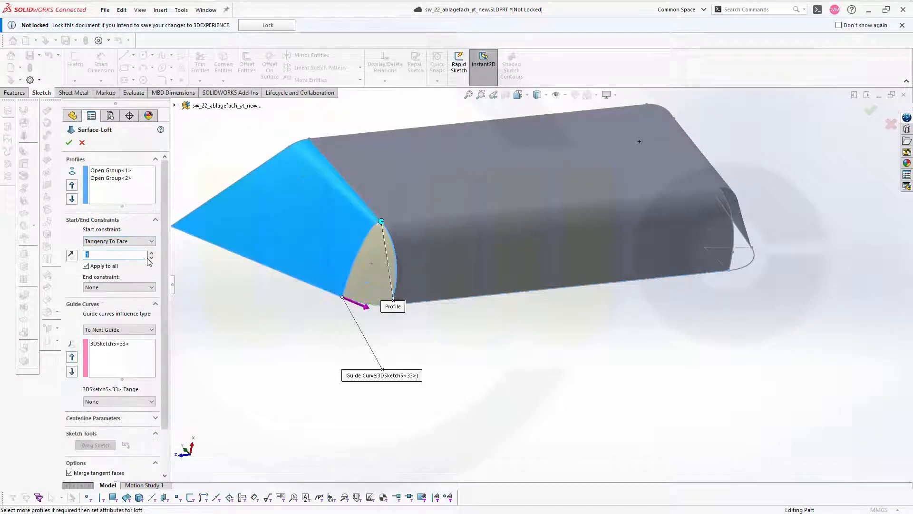
{"action": "left_click", "coordinate": [142, 287]}
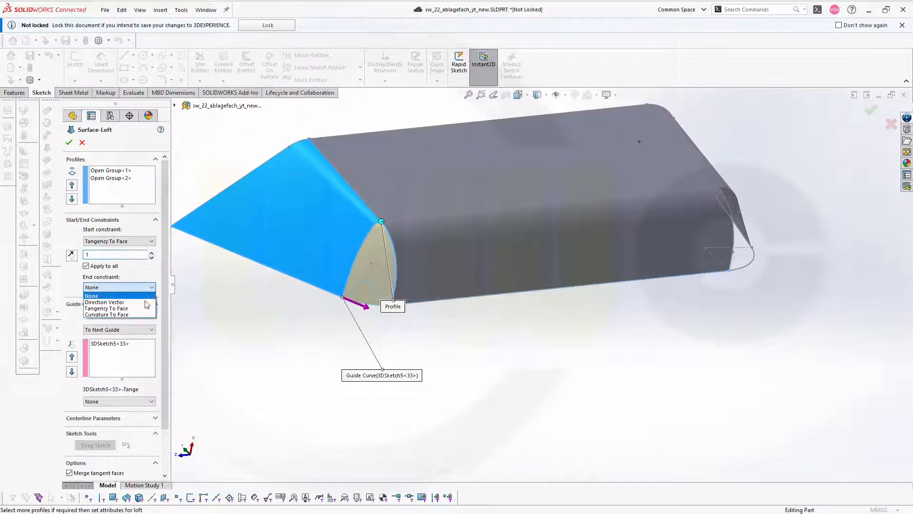
{"action": "left_click", "coordinate": [136, 309]}
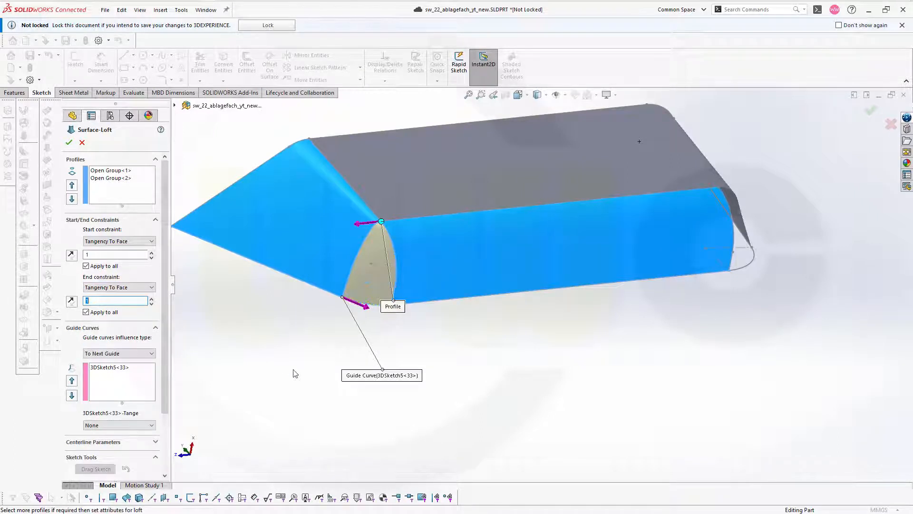
{"action": "left_click", "coordinate": [70, 143]}
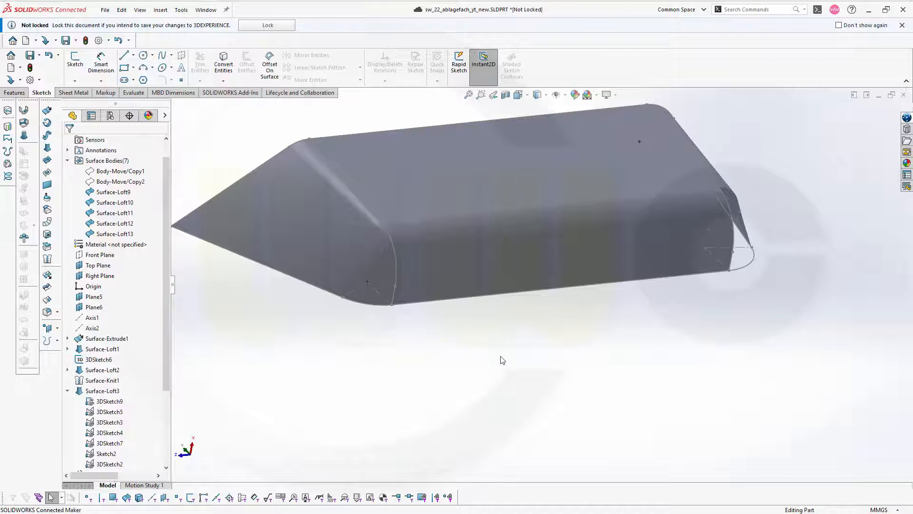
Start another surface loft at the remaining open front corner with the adjoining end surface's edge as its first profile.
{"action": "middle_click_drag", "start_coordinate": [502, 360], "coordinate": [409, 351]}
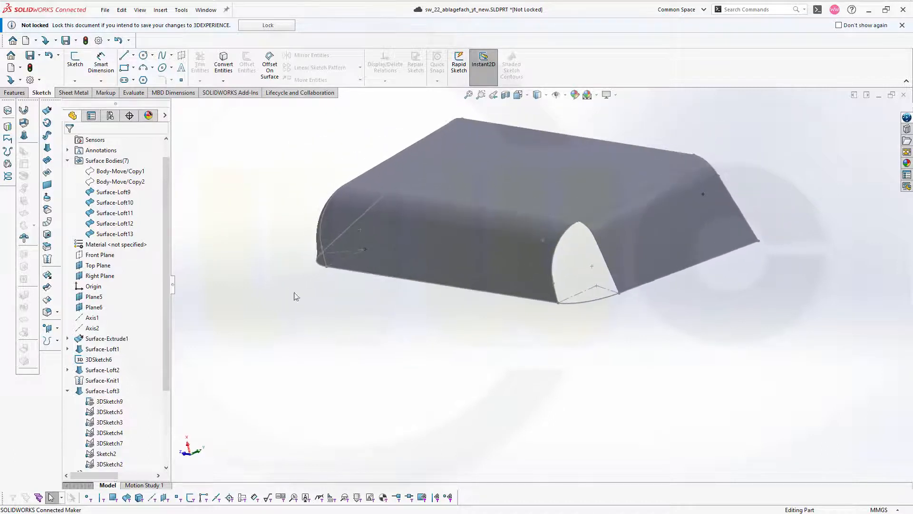
{"action": "left_click", "coordinate": [47, 147]}
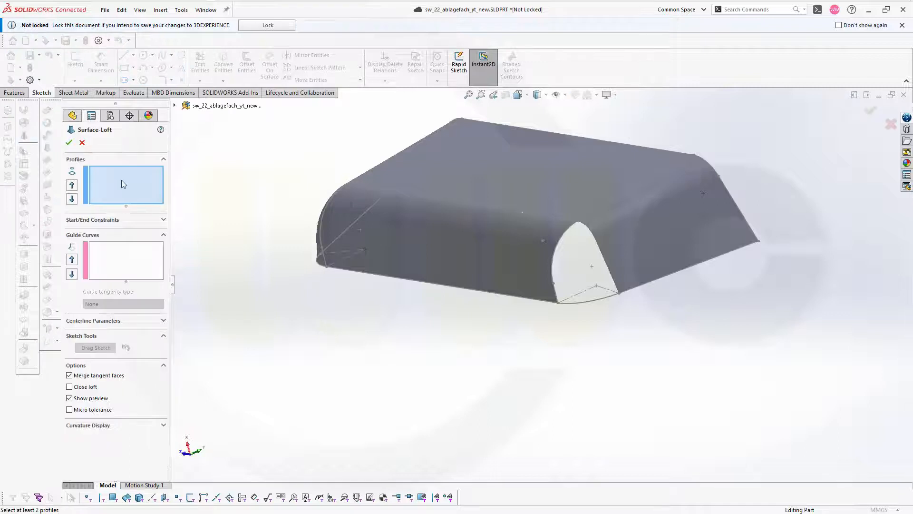
{"action": "right_click", "coordinate": [342, 335]}
{"action": "left_click", "coordinate": [383, 359]}
{"action": "left_click", "coordinate": [607, 265]}
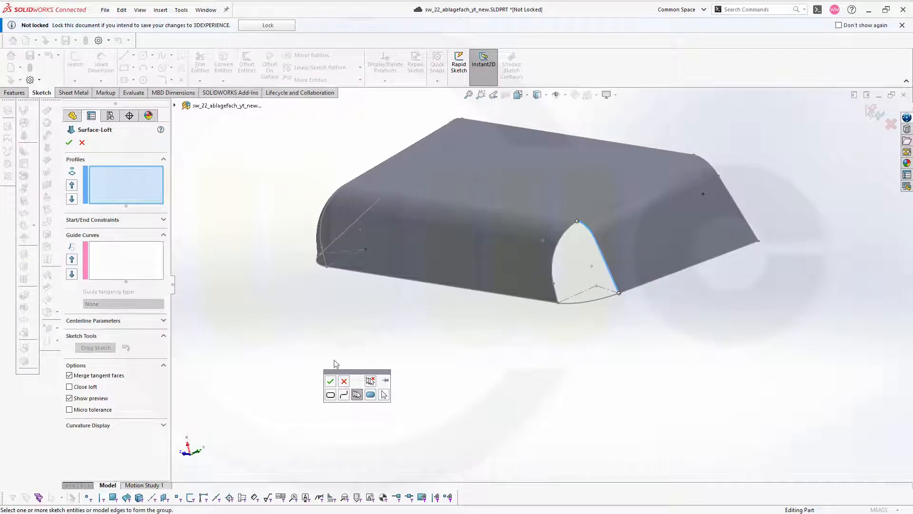
{"action": "left_click", "coordinate": [331, 381]}
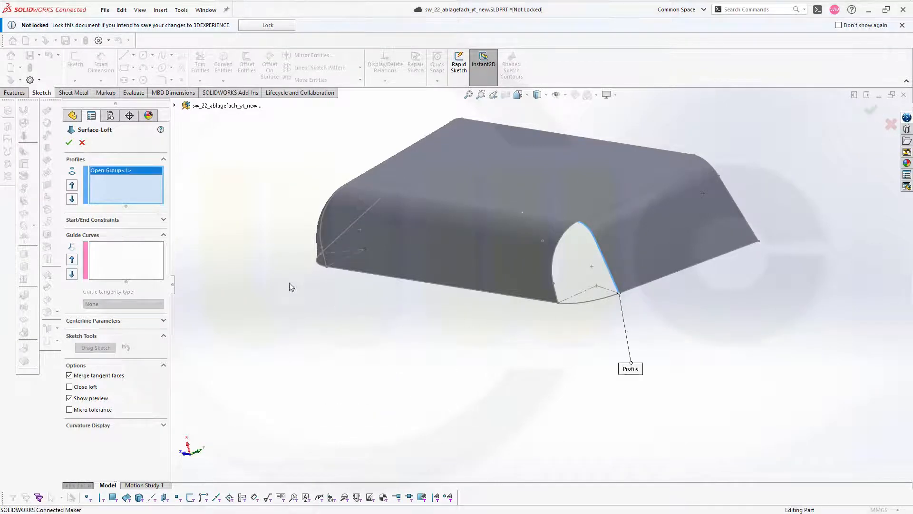
Add the front surface's edge at the remaining corner as second profile and the sketch curve below that opening as guide curve.
{"action": "right_click", "coordinate": [548, 361]}
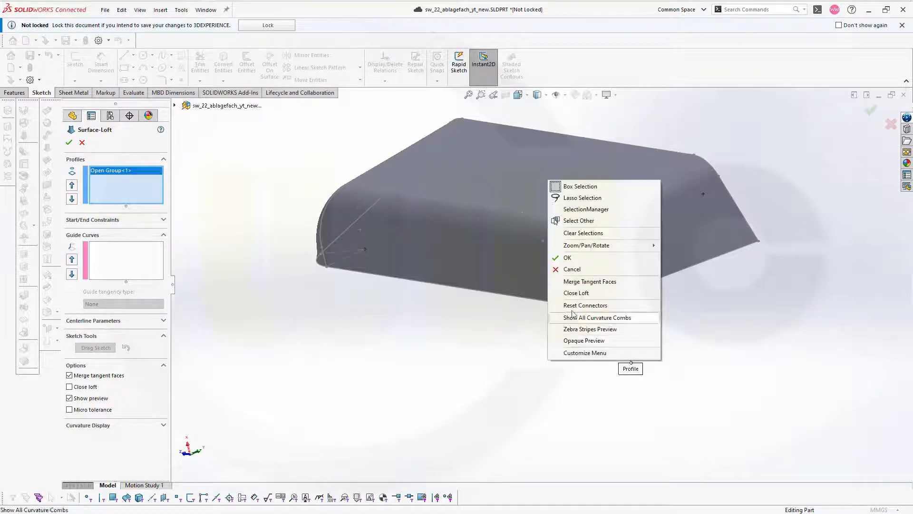
{"action": "left_click", "coordinate": [579, 209]}
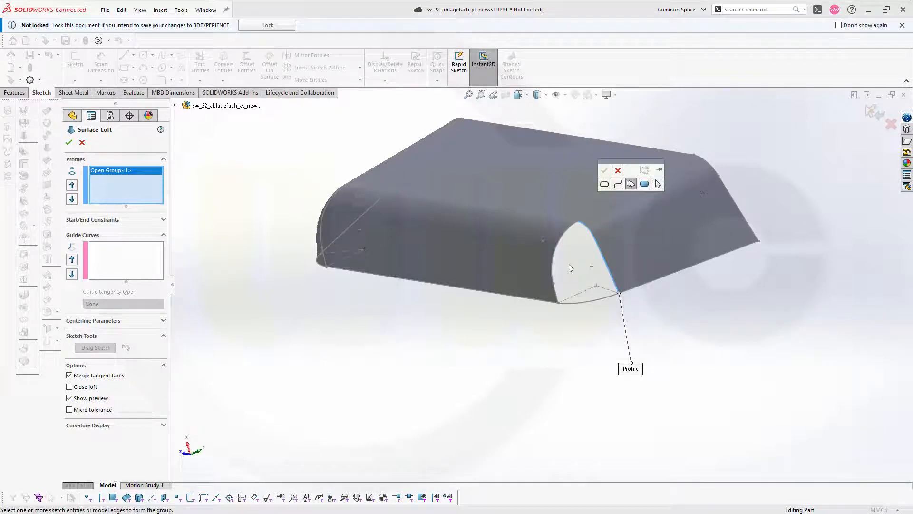
{"action": "right_click", "coordinate": [555, 289]}
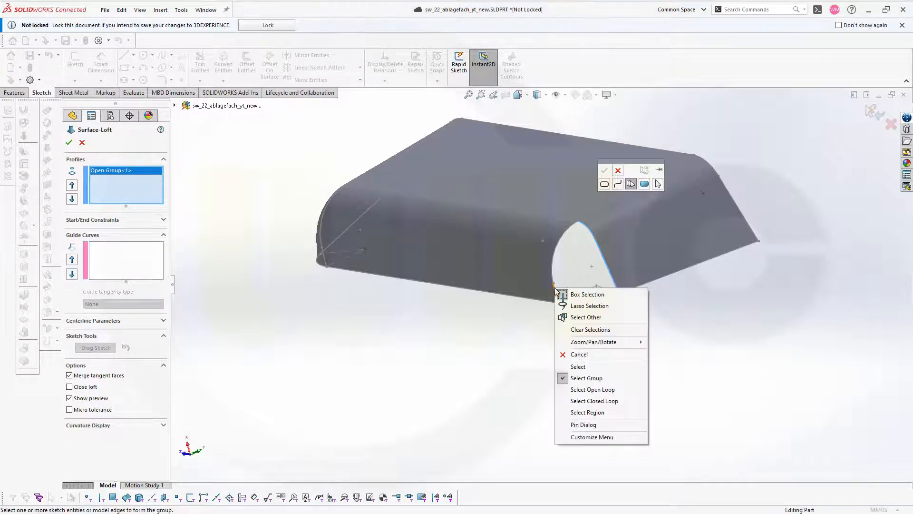
{"action": "left_click", "coordinate": [587, 318]}
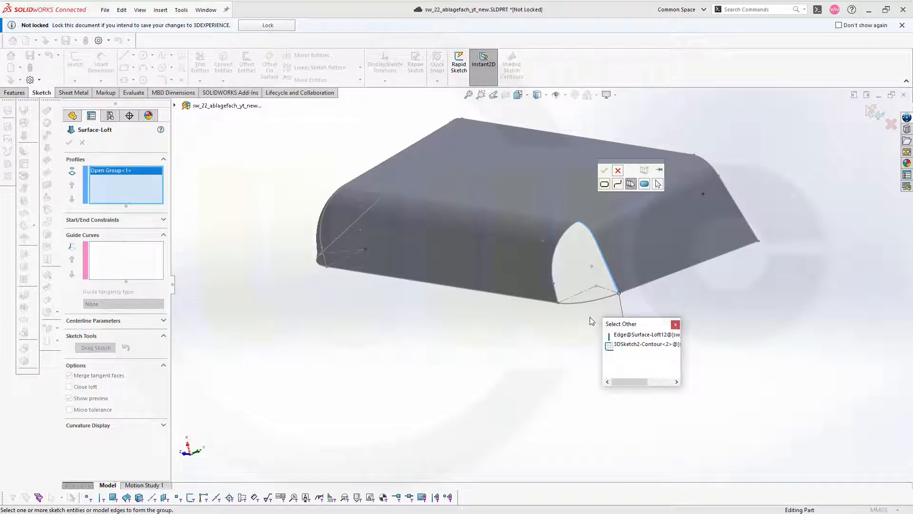
{"action": "left_click", "coordinate": [631, 335]}
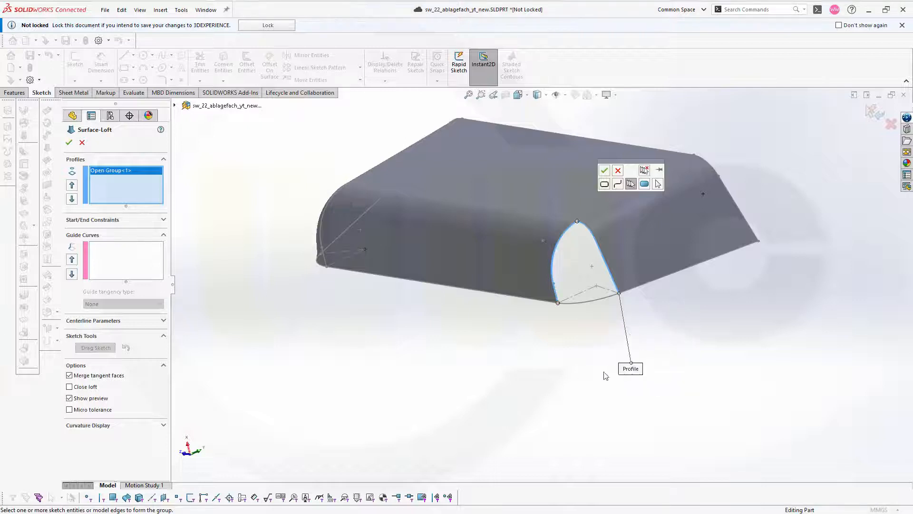
{"action": "left_click", "coordinate": [606, 172]}
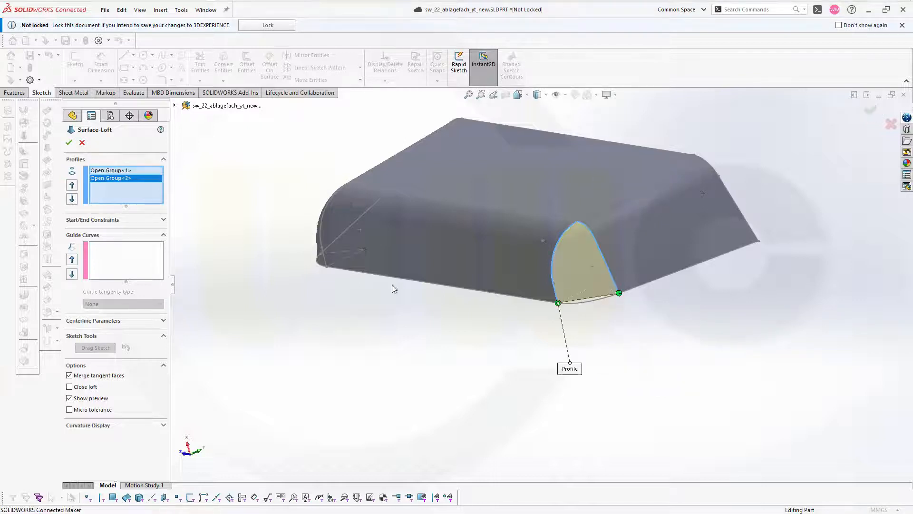
{"action": "left_click", "coordinate": [119, 259]}
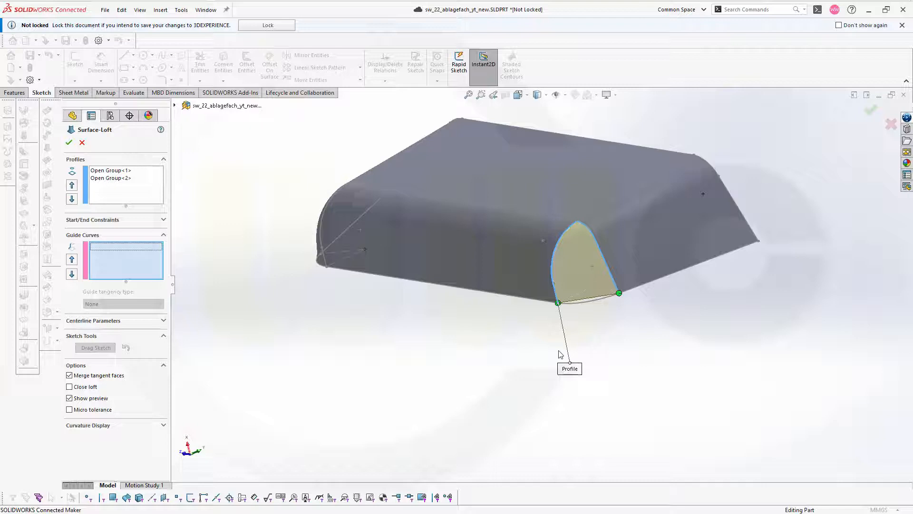
{"action": "left_click", "coordinate": [584, 301]}
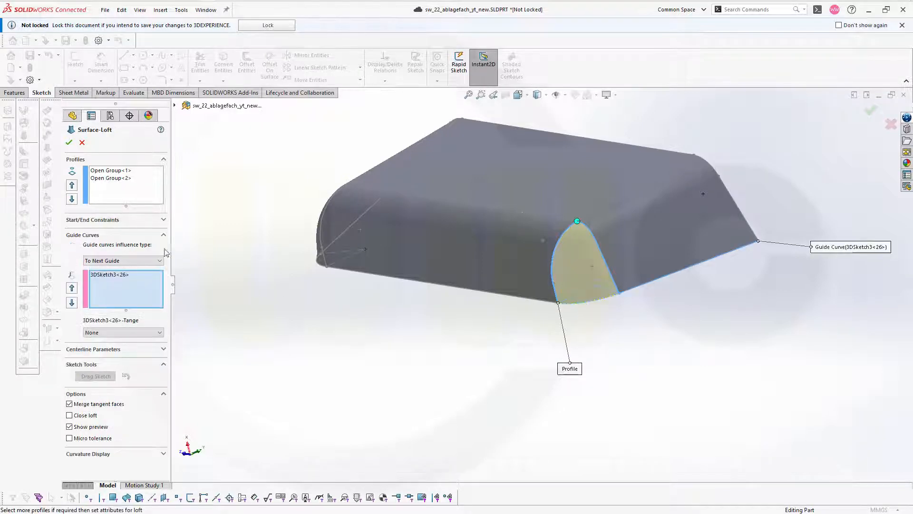
Set the second corner loft's start and end constraints to Tangency To Face and create the surface.
{"action": "left_click", "coordinate": [163, 220]}
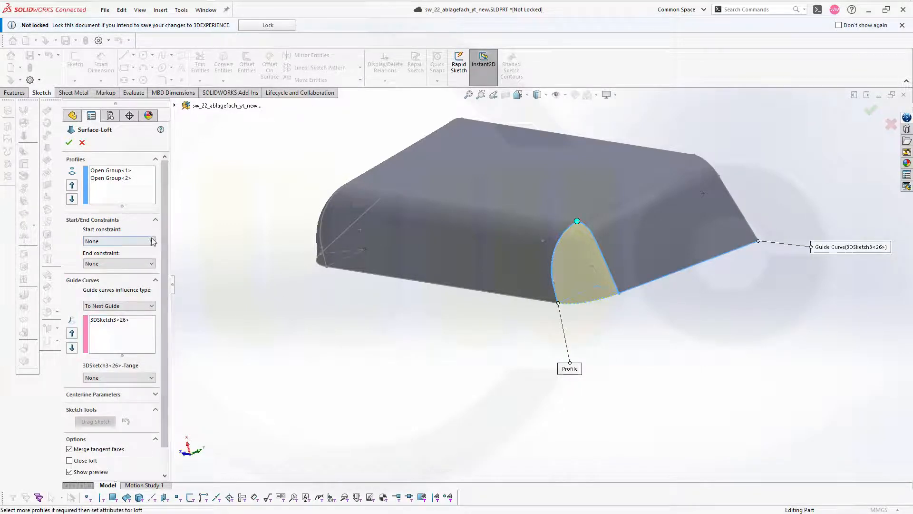
{"action": "left_click", "coordinate": [121, 241]}
{"action": "left_click", "coordinate": [122, 262]}
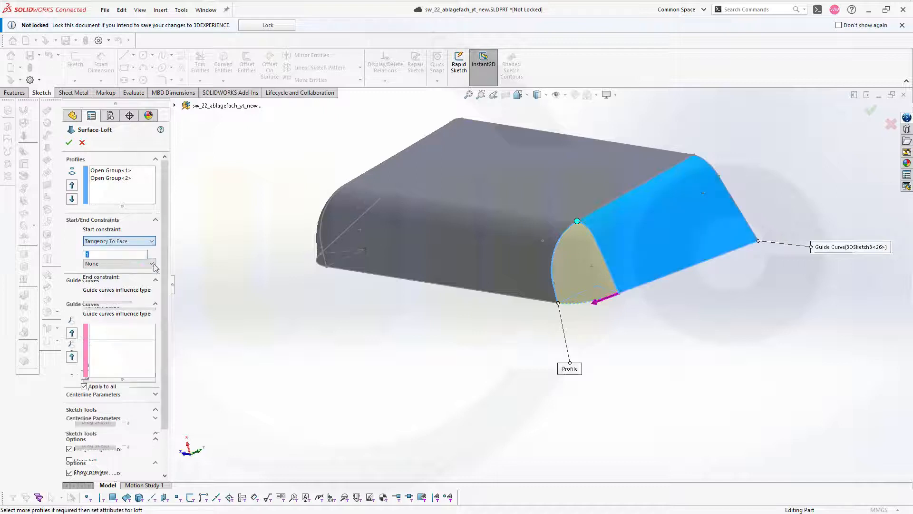
{"action": "left_click", "coordinate": [152, 287]}
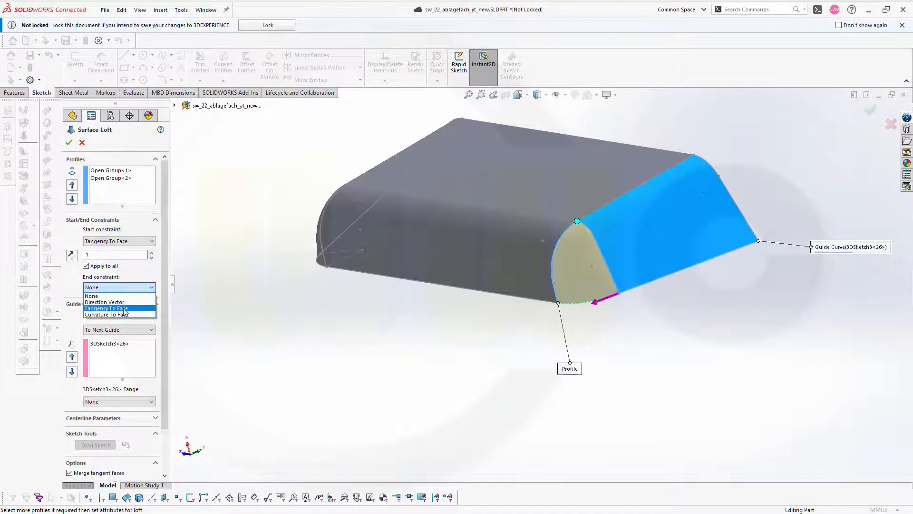
{"action": "left_click", "coordinate": [119, 308]}
{"action": "left_click", "coordinate": [70, 143]}
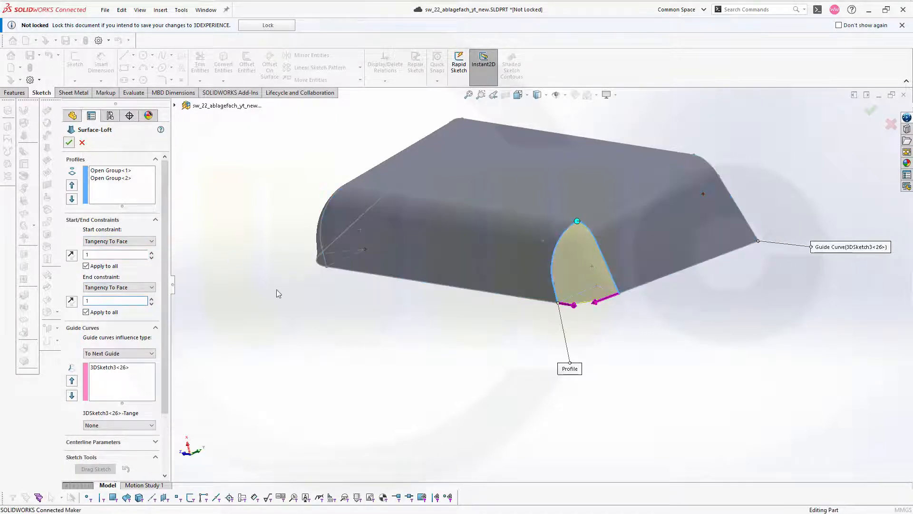
Knit the current variant's six lofts, including the top, end, front and both corner surfaces, into one surface body.
{"action": "middle_click_drag", "start_coordinate": [341, 338], "coordinate": [435, 401]}
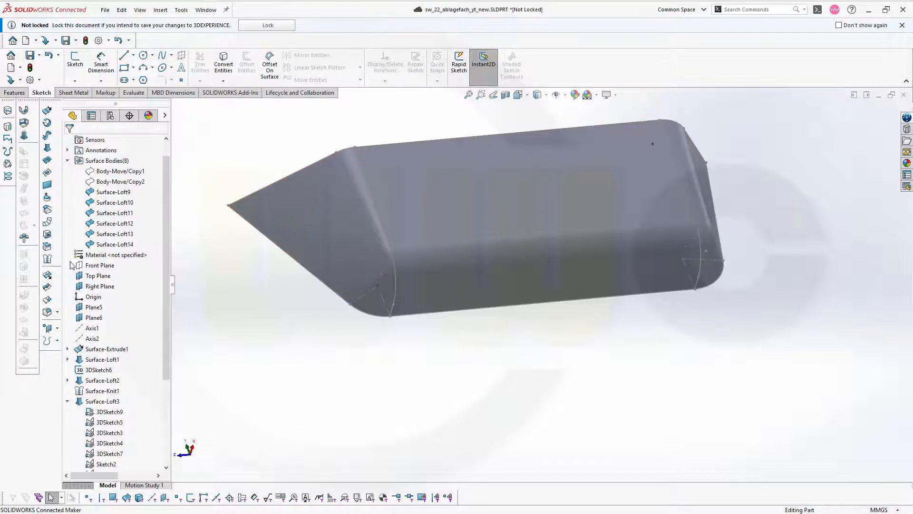
{"action": "left_click", "coordinate": [48, 259]}
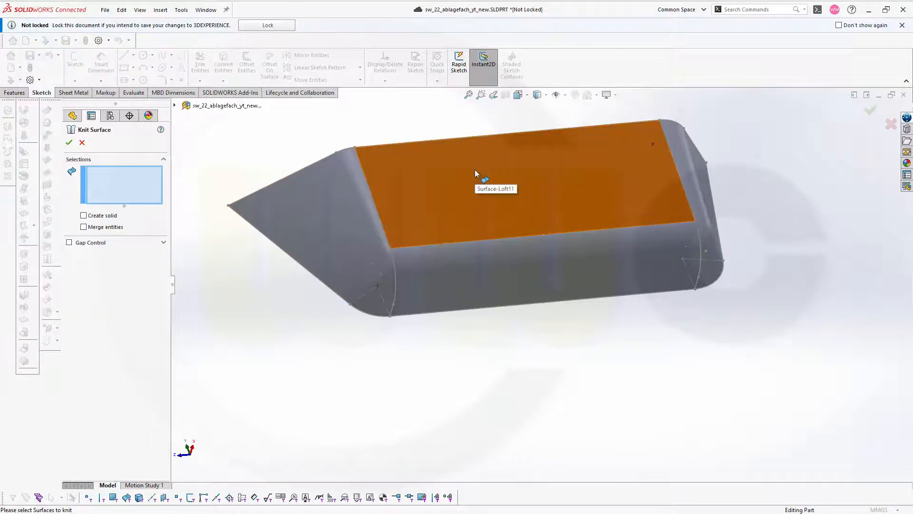
{"action": "left_click", "coordinate": [475, 170]}
{"action": "left_click", "coordinate": [338, 217]}
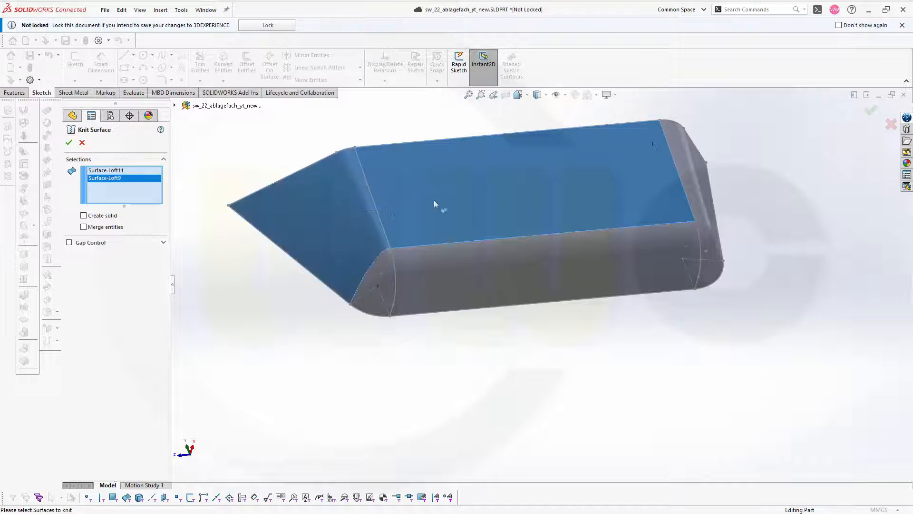
{"action": "left_click", "coordinate": [693, 183]}
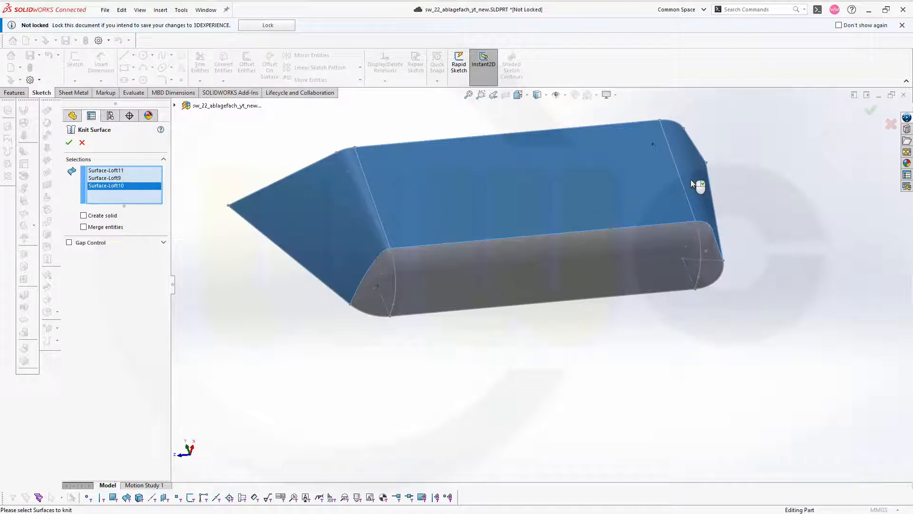
{"action": "left_click", "coordinate": [552, 265]}
{"action": "left_click", "coordinate": [379, 289]}
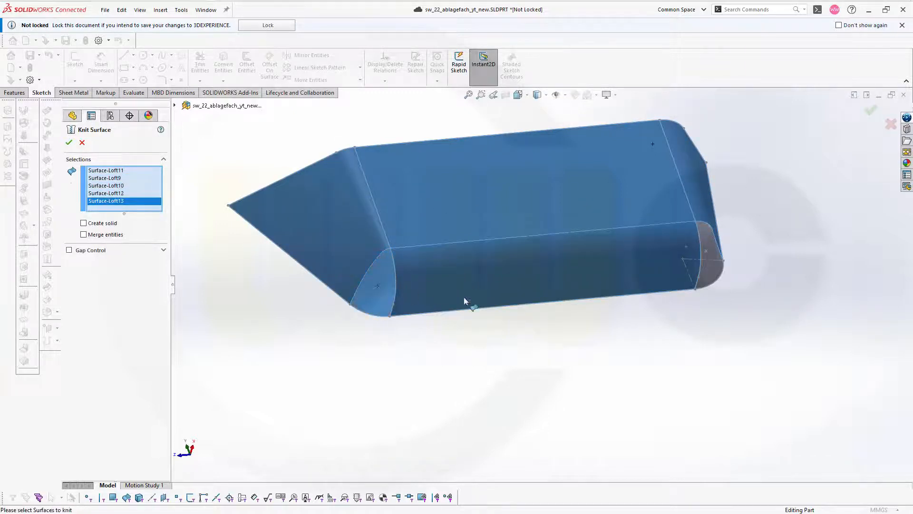
{"action": "left_click", "coordinate": [712, 279]}
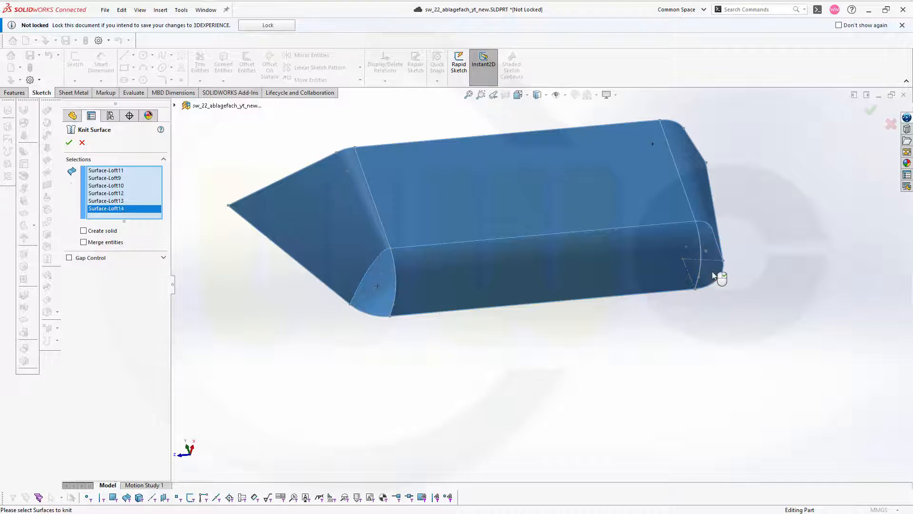
{"action": "left_click", "coordinate": [69, 144]}
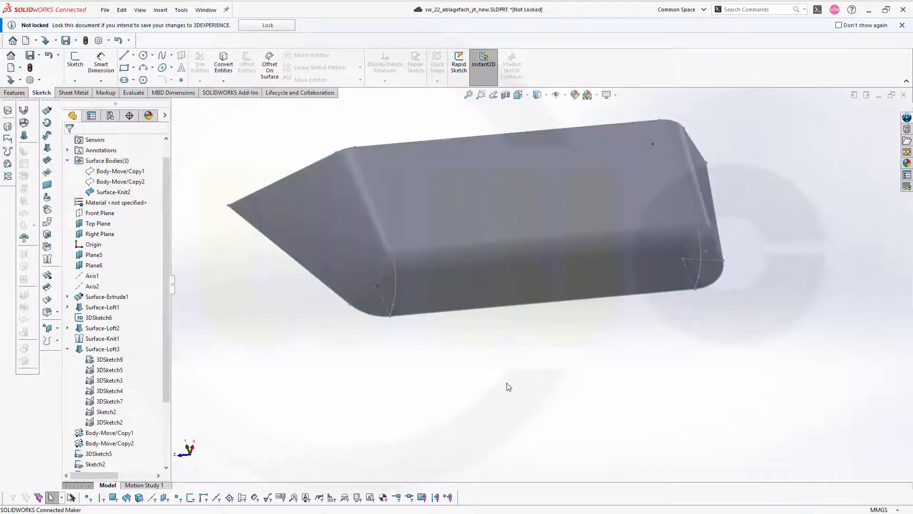
Show the hidden surface bodies Body-Move/Copy1 and Body-Move/Copy2 beside the knitted variant and fit all three in view.
{"action": "middle_click_drag", "start_coordinate": [546, 390], "coordinate": [544, 363]}
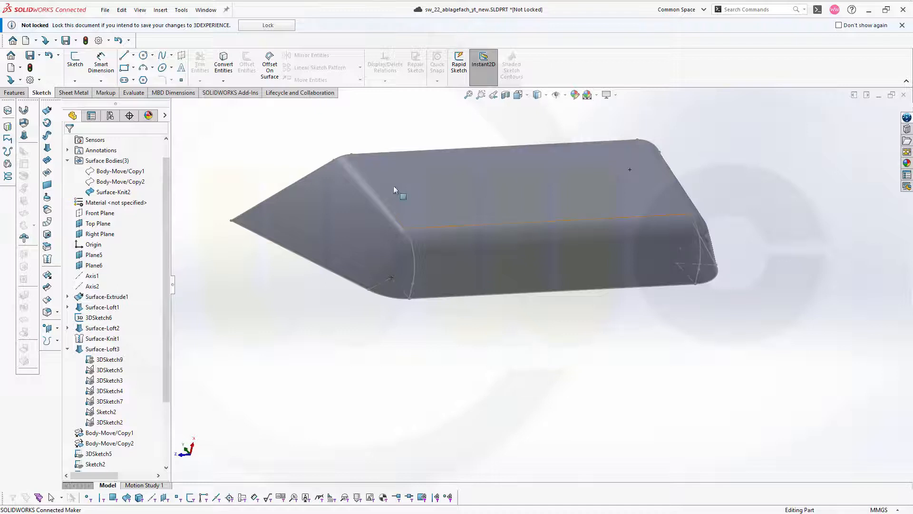
{"action": "scroll", "coordinate": [346, 150], "scroll_direction": "down", "scroll_amount": 2}
{"action": "scroll", "coordinate": [368, 171], "scroll_direction": "up", "scroll_amount": 4}
{"action": "middle_click_drag", "start_coordinate": [397, 204], "coordinate": [426, 261]}
{"action": "scroll", "coordinate": [247, 214], "scroll_direction": "down", "scroll_amount": 1}
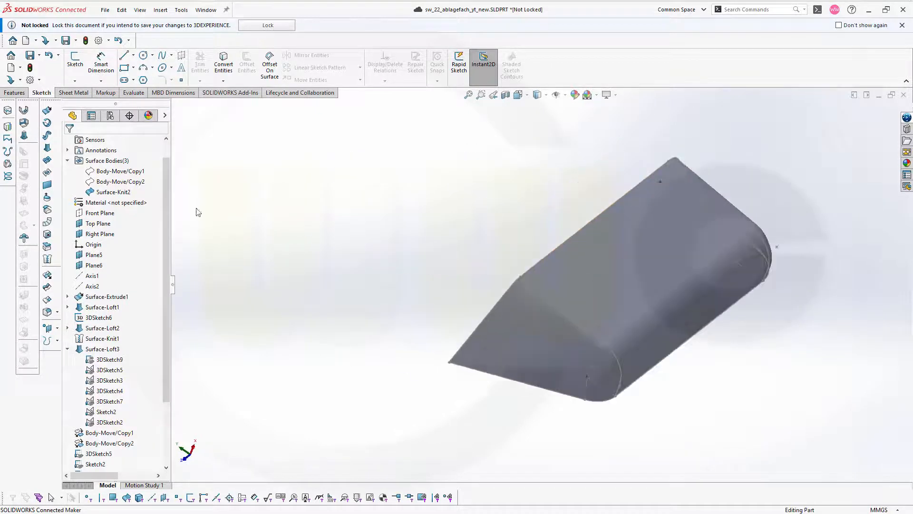
{"action": "left_click", "coordinate": [125, 172]}
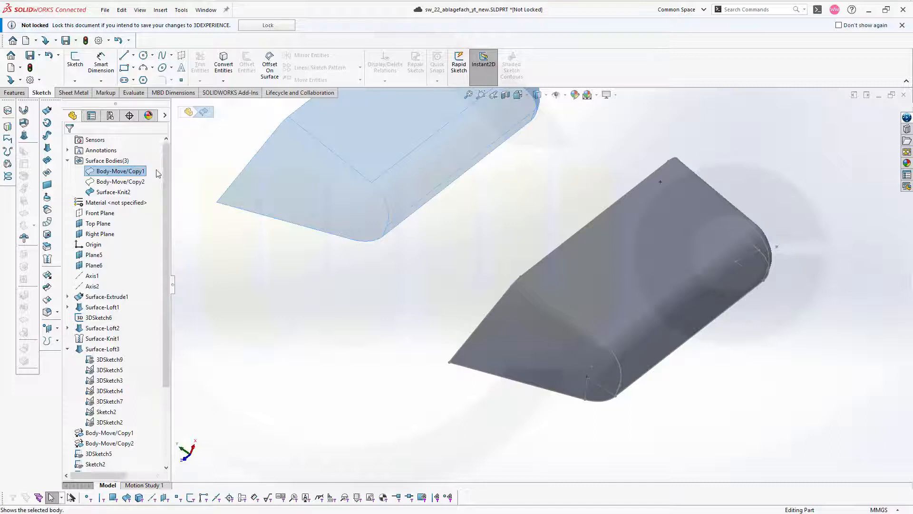
{"action": "left_click", "coordinate": [133, 182]}
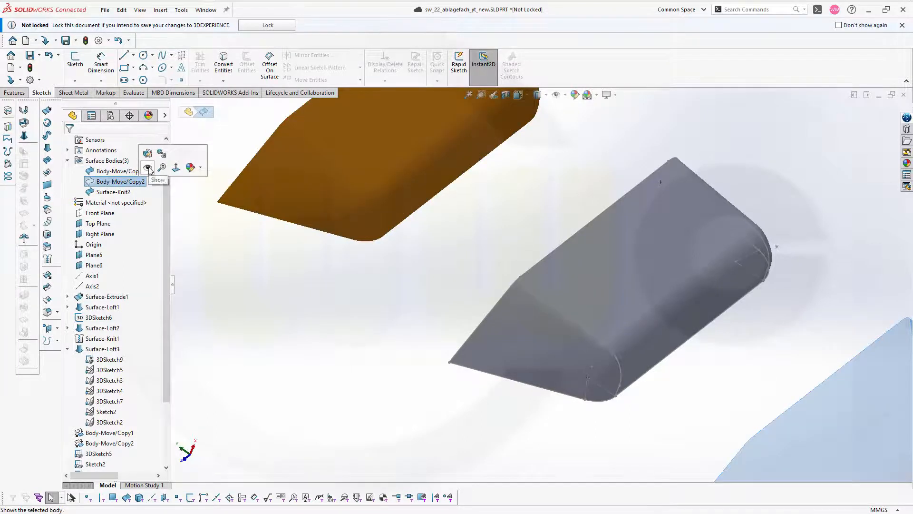
{"action": "left_click", "coordinate": [148, 168]}
{"action": "key", "text": "f"}
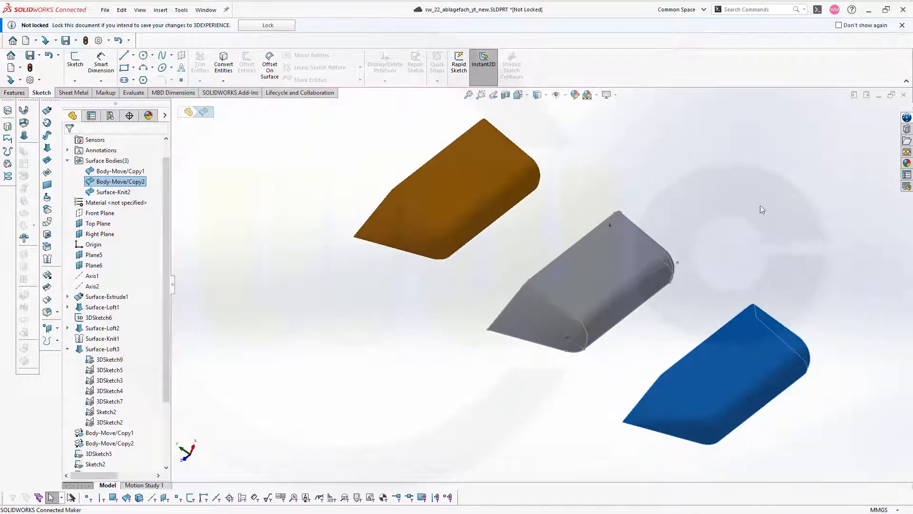
{"action": "middle_click_drag", "start_coordinate": [760, 204], "coordinate": [700, 197]}
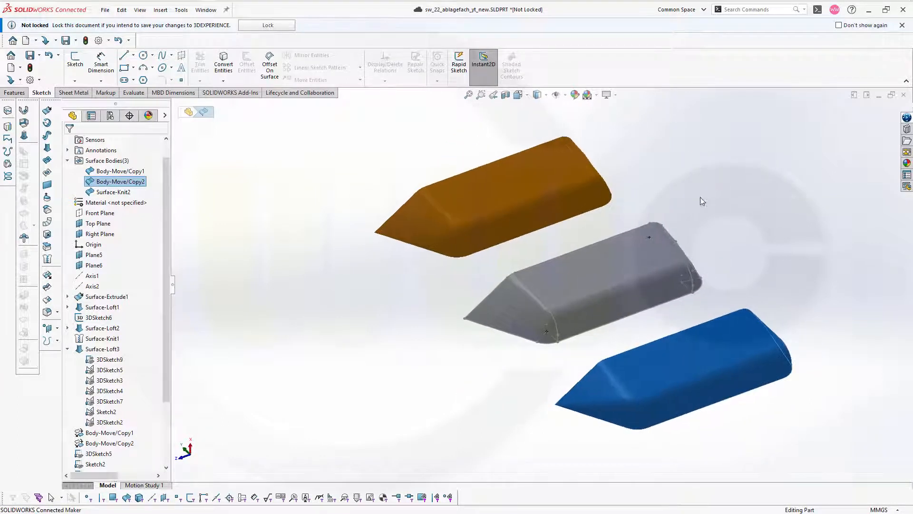
Hide all sketches in the graphics area so only the three surface bodies are displayed.
{"action": "left_click", "coordinate": [565, 95]}
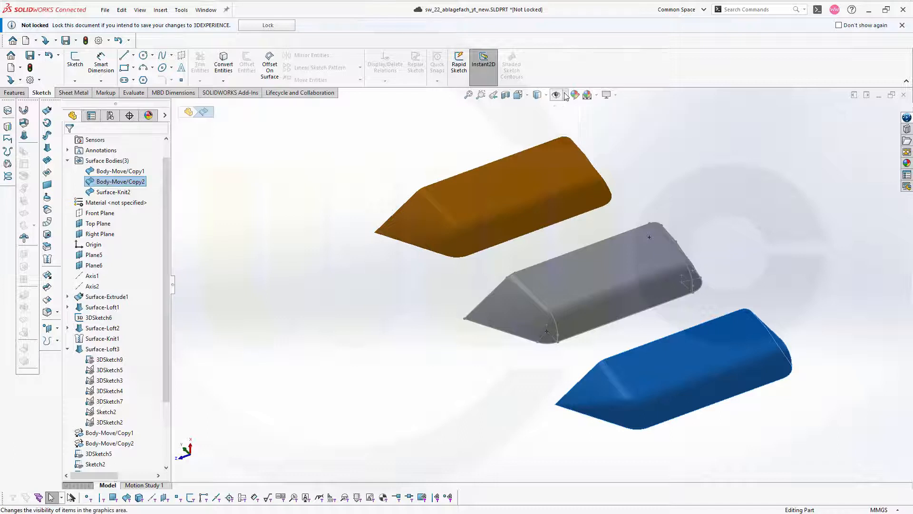
{"action": "left_click", "coordinate": [565, 96]}
{"action": "left_click", "coordinate": [570, 190]}
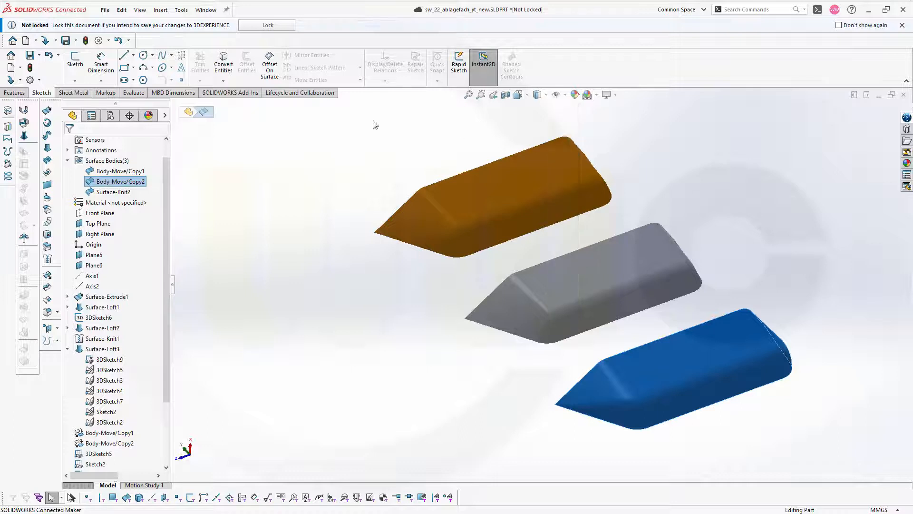
Compare the surface transitions of the three variants with horizontal zebra stripes, viewing both ends, and turn the stripes off.
{"action": "left_click", "coordinate": [133, 92]}
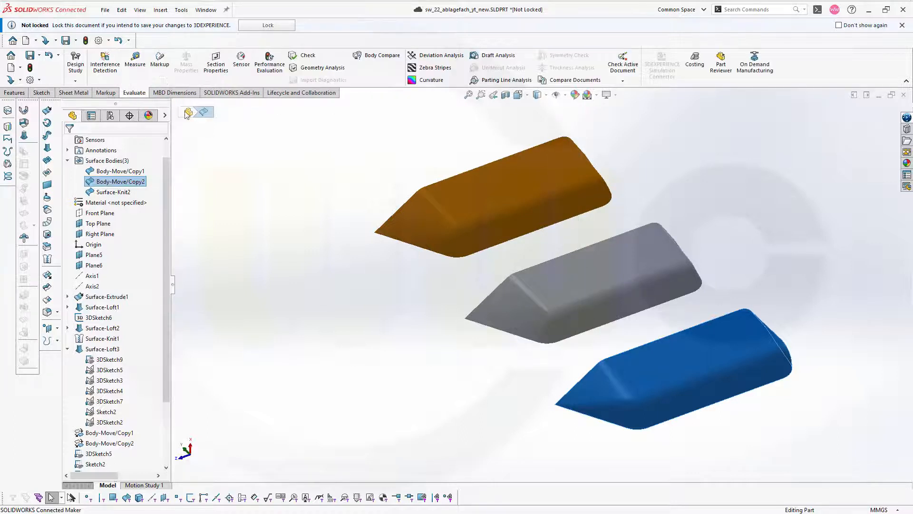
{"action": "left_click", "coordinate": [434, 68]}
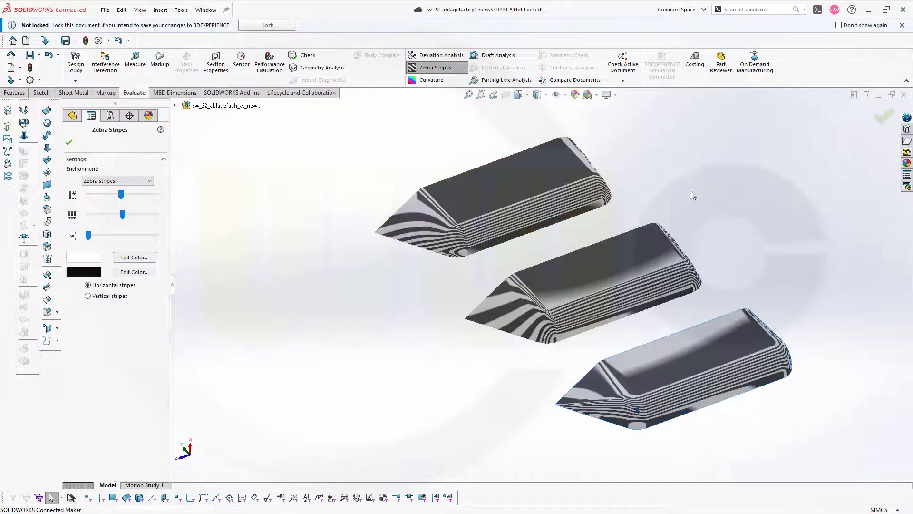
{"action": "middle_click_drag", "start_coordinate": [773, 313], "coordinate": [579, 269]}
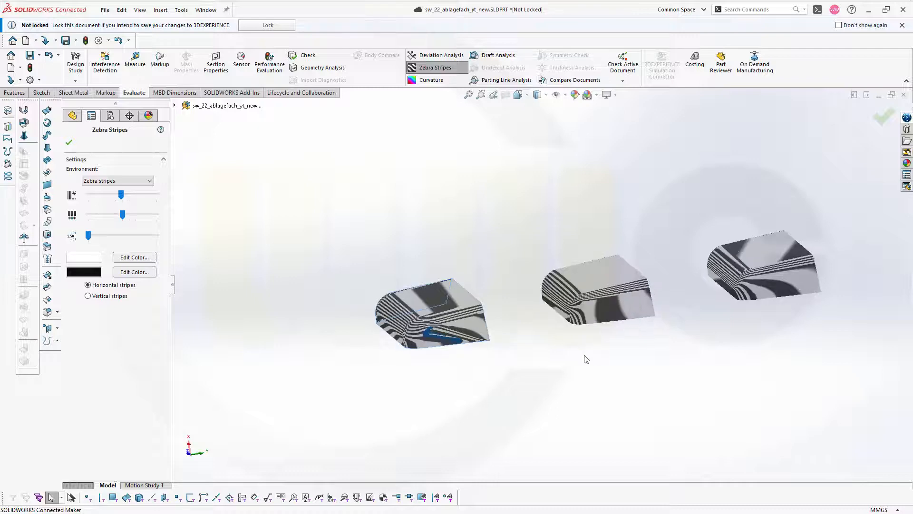
{"action": "scroll", "coordinate": [586, 359], "scroll_direction": "down", "scroll_amount": 3}
{"action": "middle_click_drag", "start_coordinate": [584, 355], "coordinate": [625, 220]}
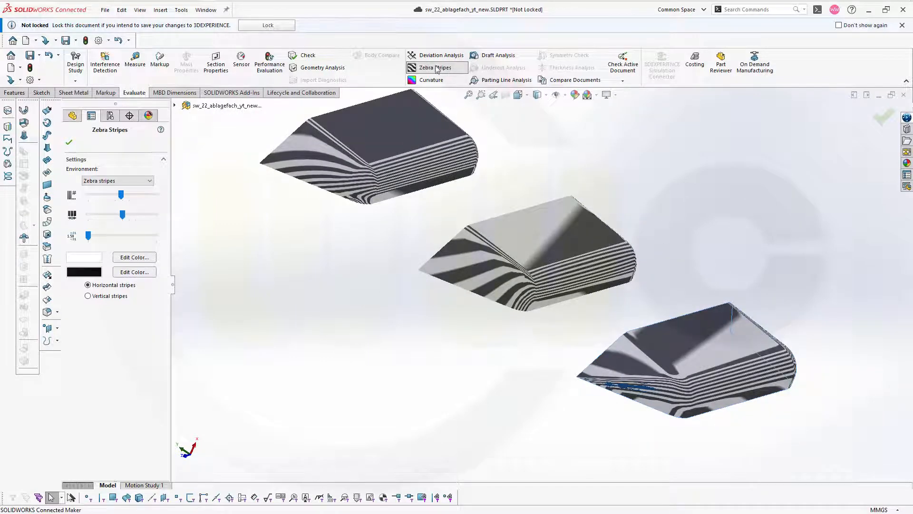
{"action": "left_click", "coordinate": [435, 68]}
Compare the three variants' surfaces with the Curvature colour display from several angles and return to the normal shading.
{"action": "left_click", "coordinate": [432, 81]}
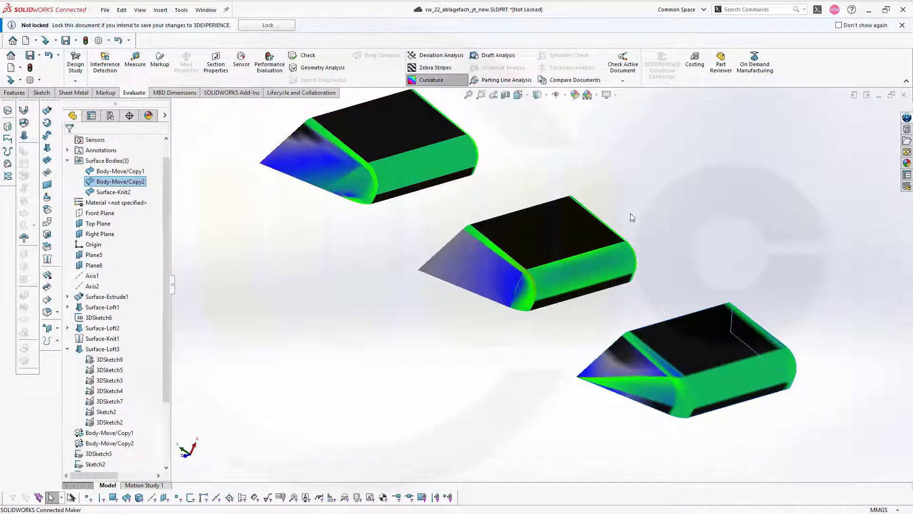
{"action": "middle_click_drag", "start_coordinate": [706, 254], "coordinate": [607, 244]}
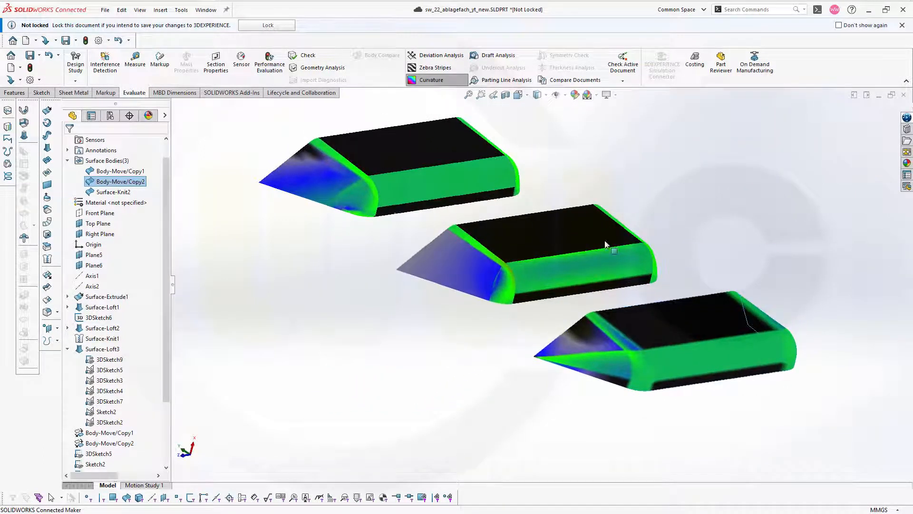
{"action": "left_click", "coordinate": [426, 81]}
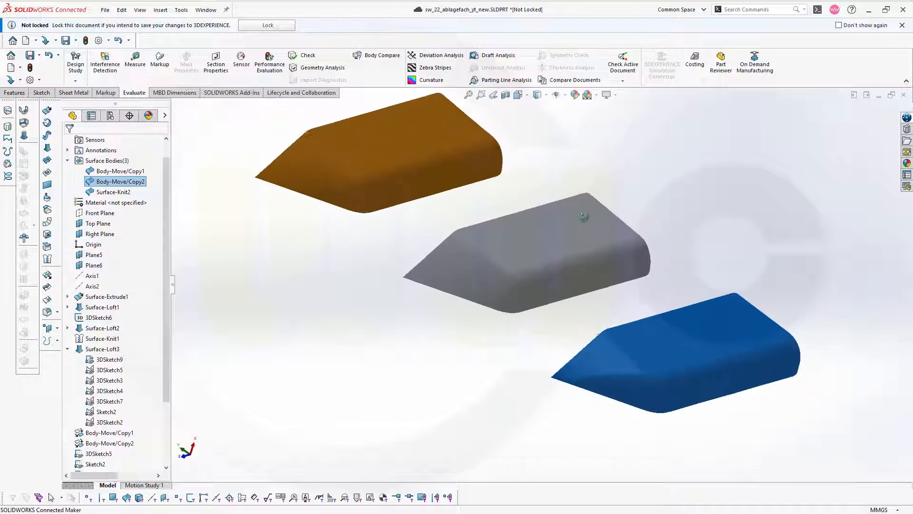
{"action": "scroll", "coordinate": [541, 144], "scroll_direction": "down", "scroll_amount": 3}
{"action": "scroll", "coordinate": [541, 149], "scroll_direction": "up", "scroll_amount": 3}
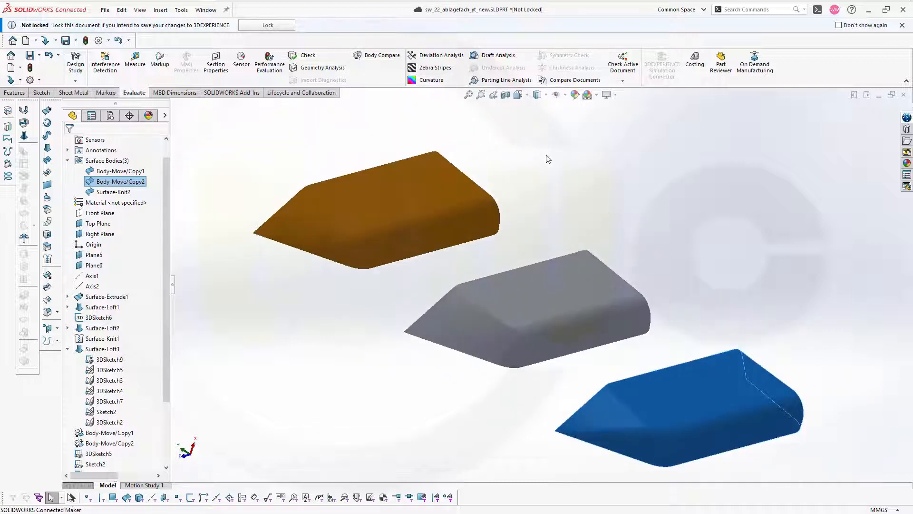